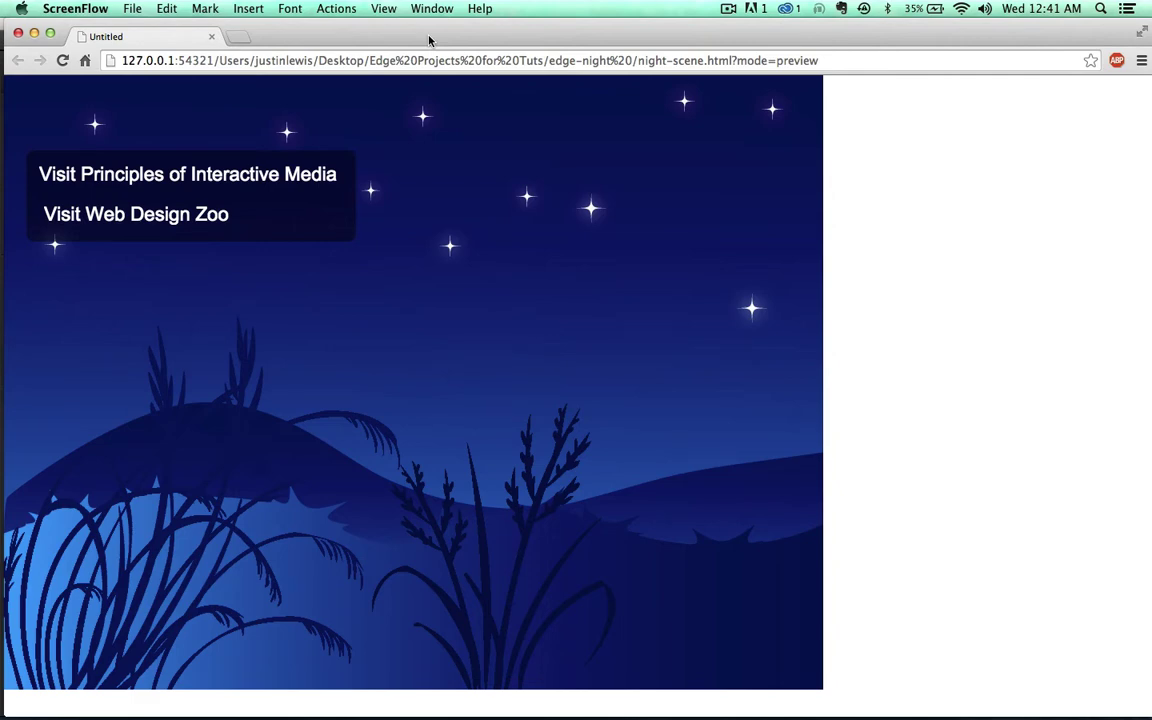
Reload the night-scene.html preview in Chrome three times to replay the moon and seagull animation
mouse_move(428, 40)
left_mouse_down()
mouse_move(452, 57)
mouse_move(427, 41)
left_mouse_up()
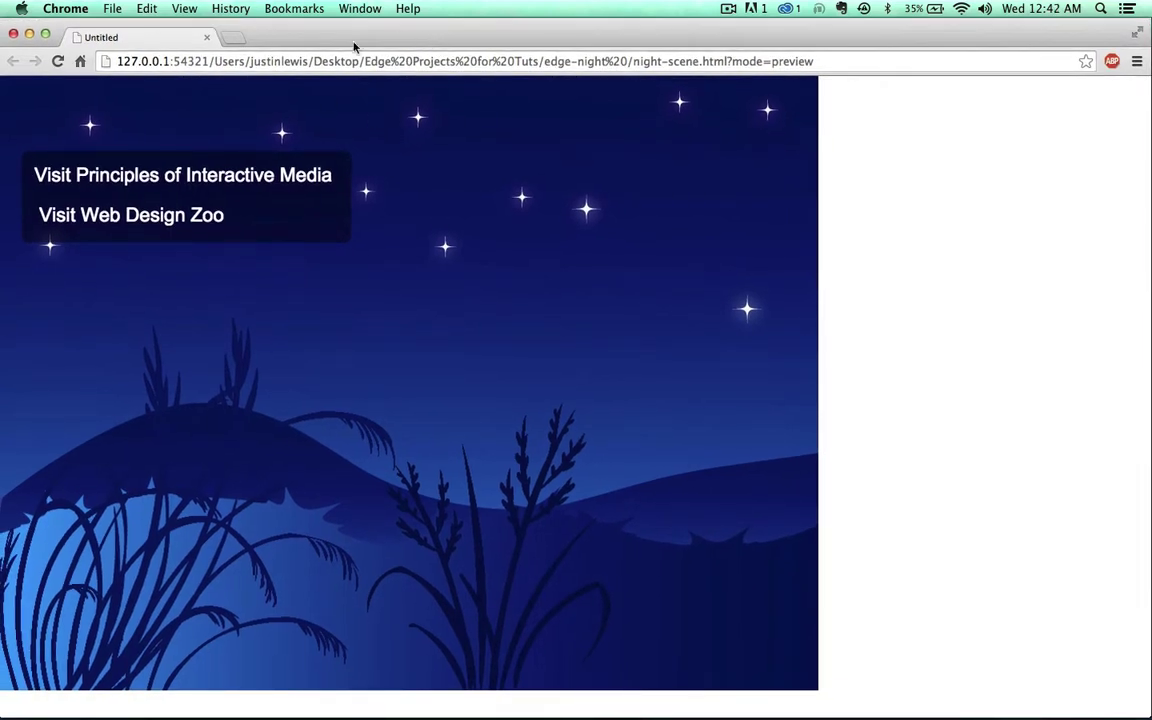
left_click_drag(352, 42, 360, 38)
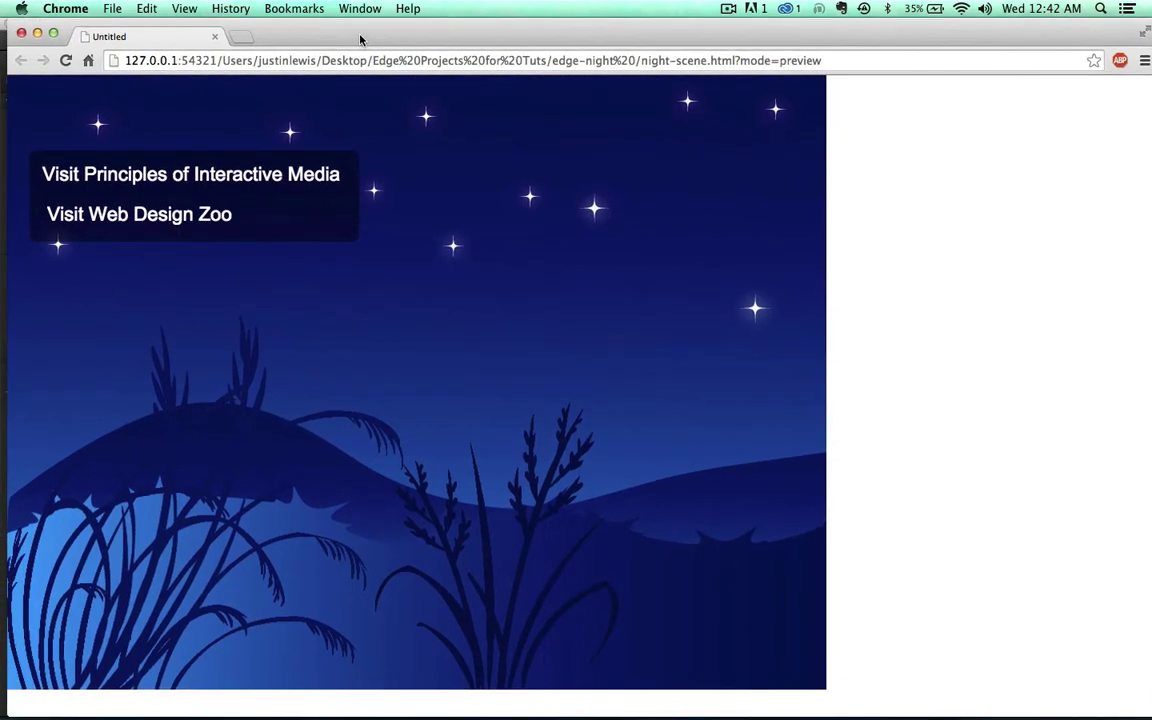
left_click(64, 62)
left_click(61, 62)
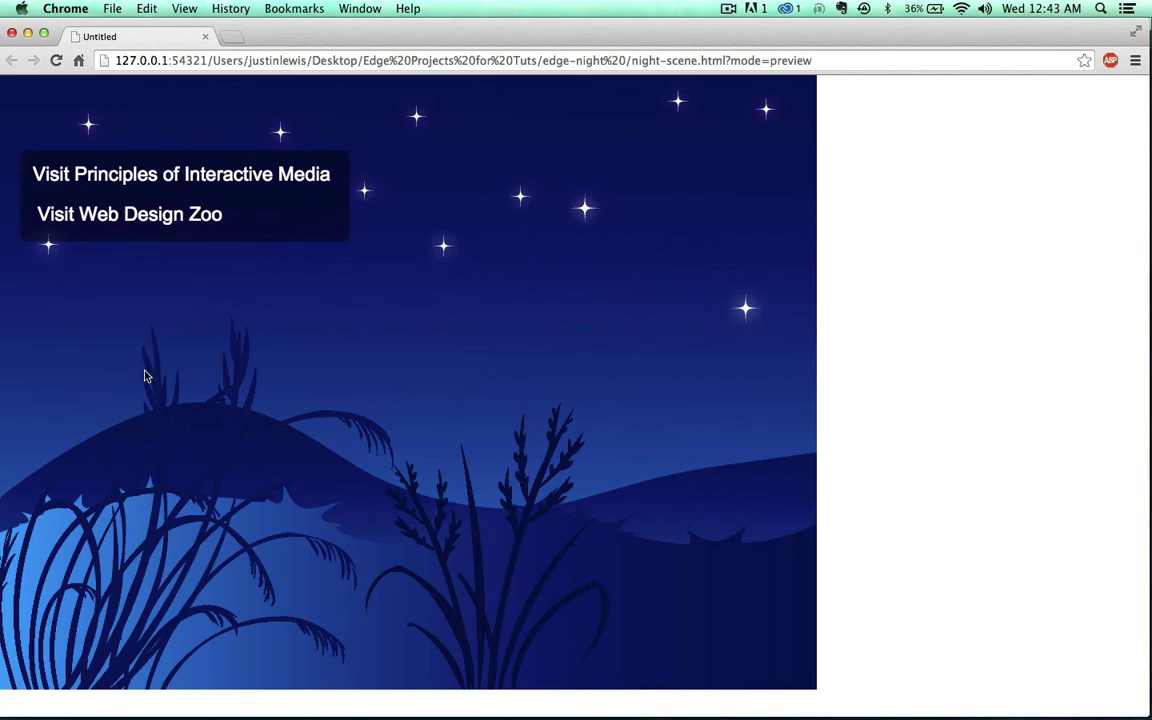
left_click(56, 60)
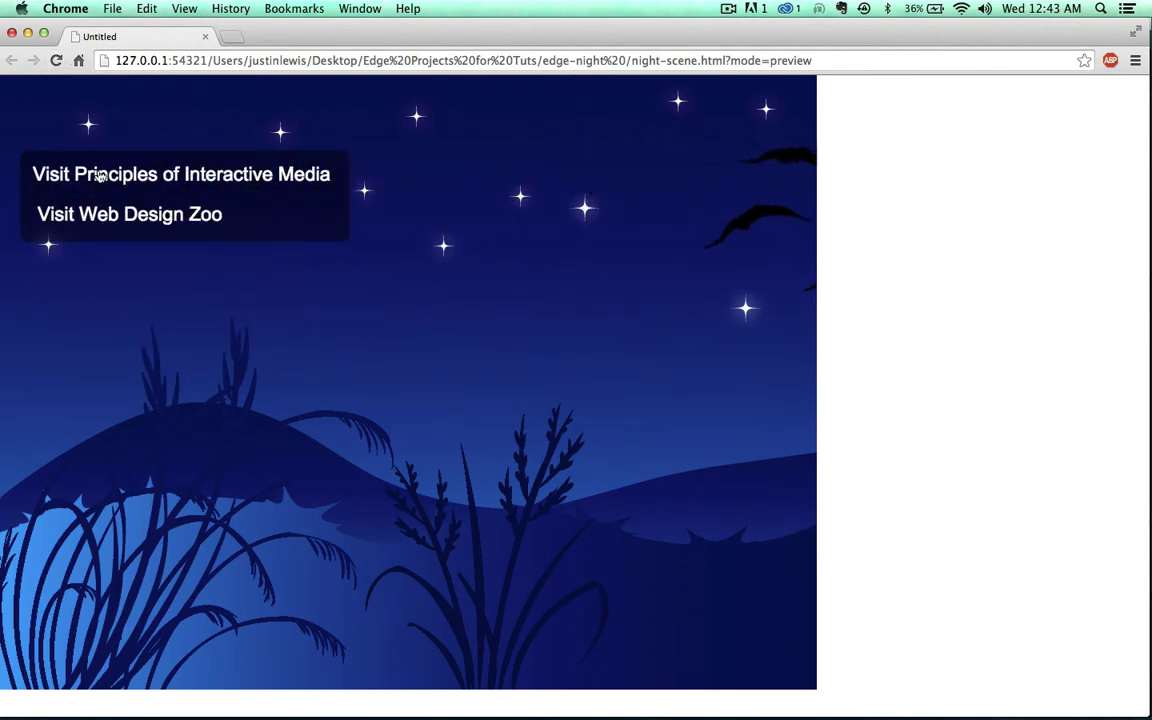
Open the Principles of Interactive Media and Web Design Zoo links, then close the Web Design Zoo tab
left_click(102, 212)
left_click(106, 42)
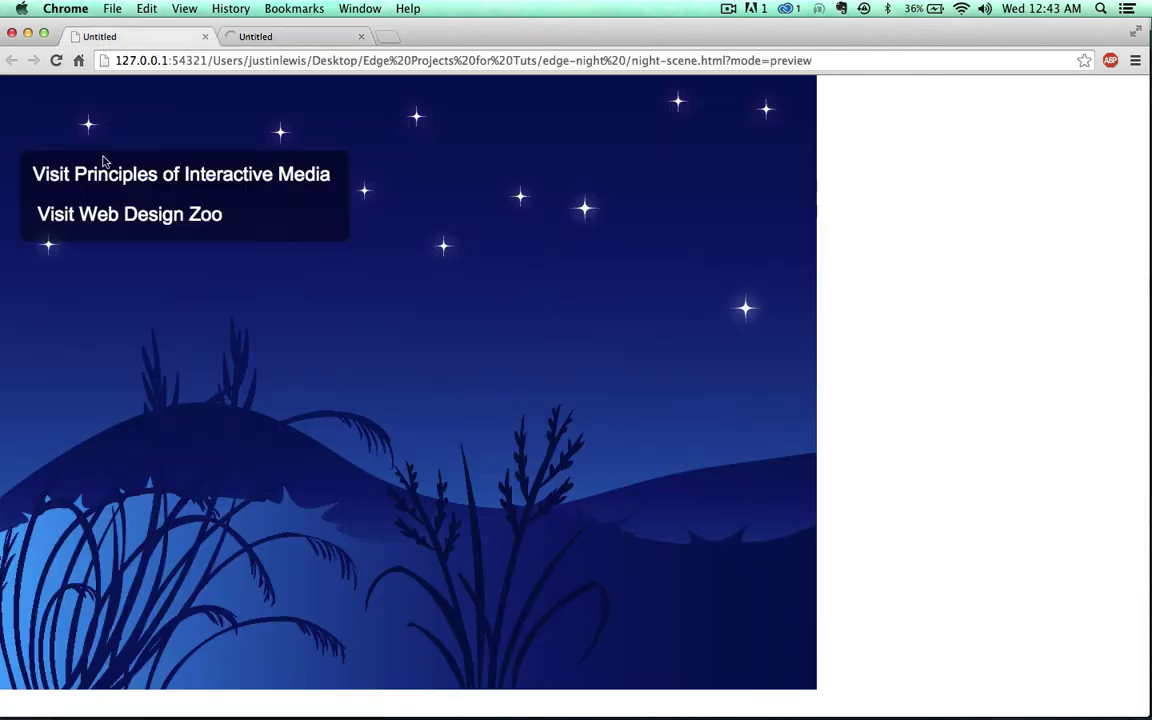
left_click(105, 214)
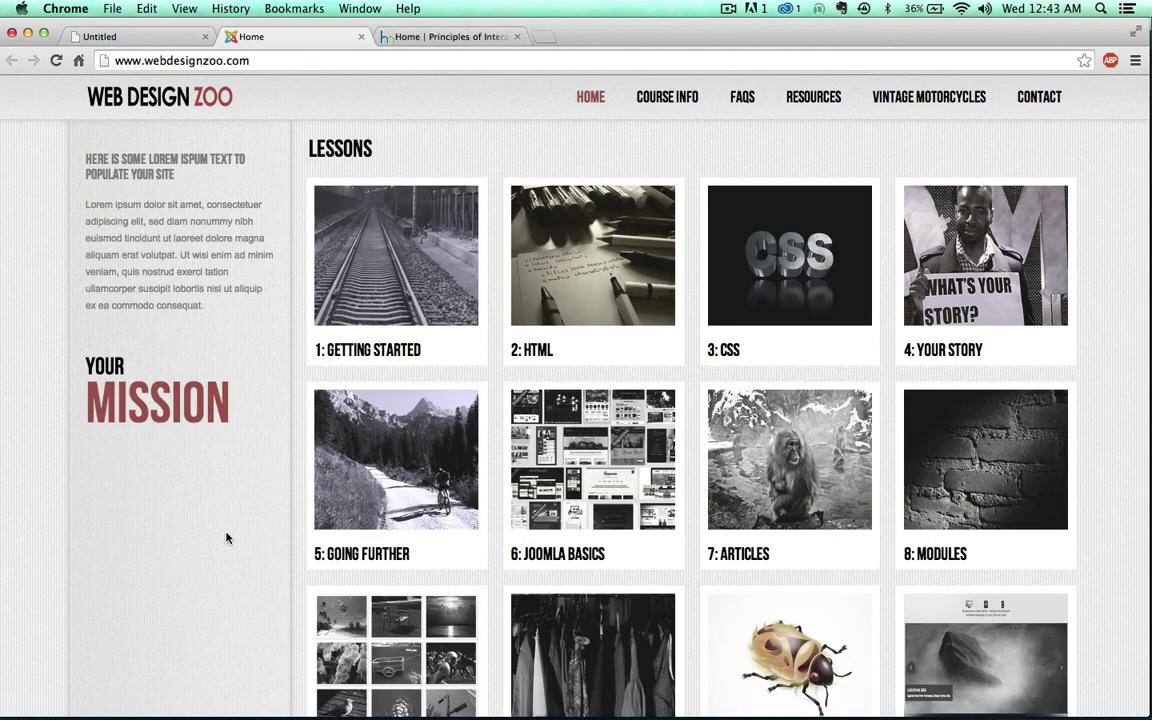
left_click(360, 37)
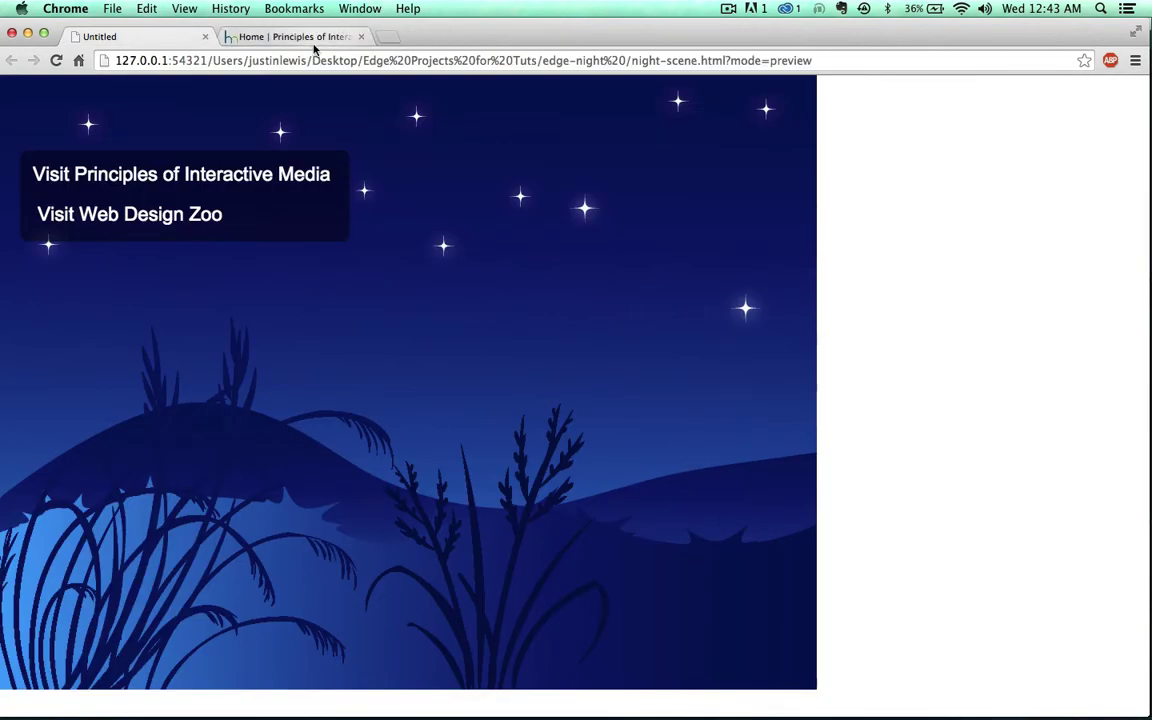
Check the Principles of Interactive Media site, close its tab, then close the preview window
left_click(313, 46)
scroll(391, 437, "down", 6)
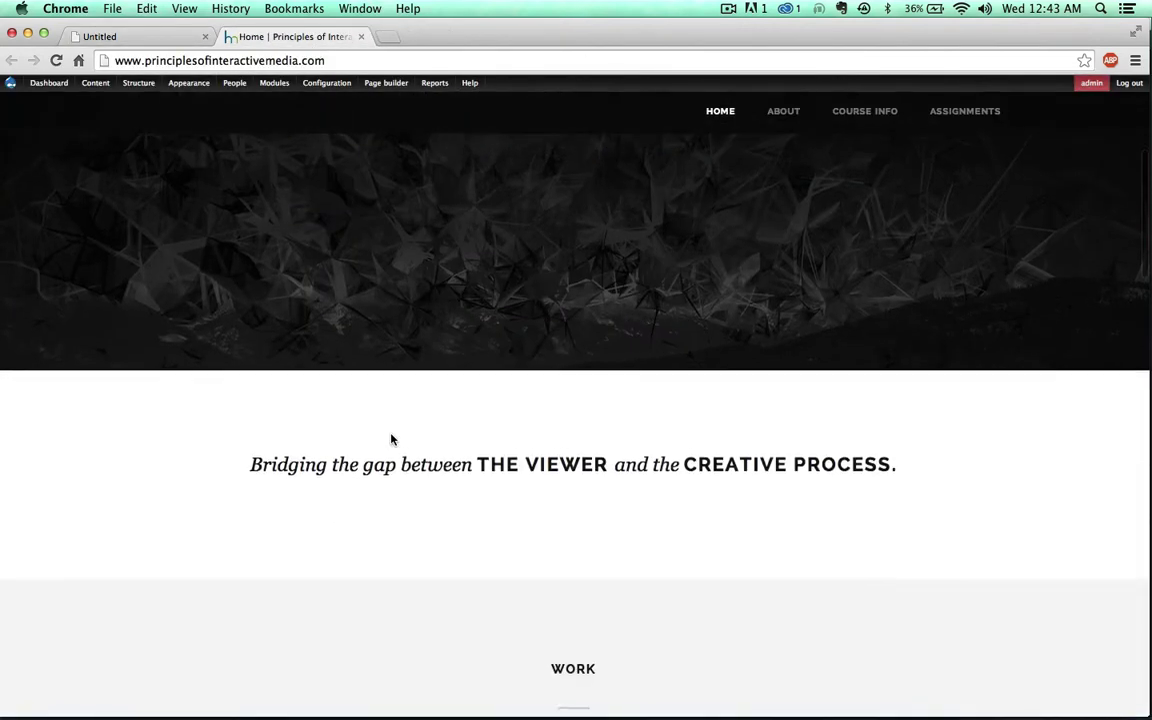
scroll(391, 440, "down", 3)
left_click(361, 36)
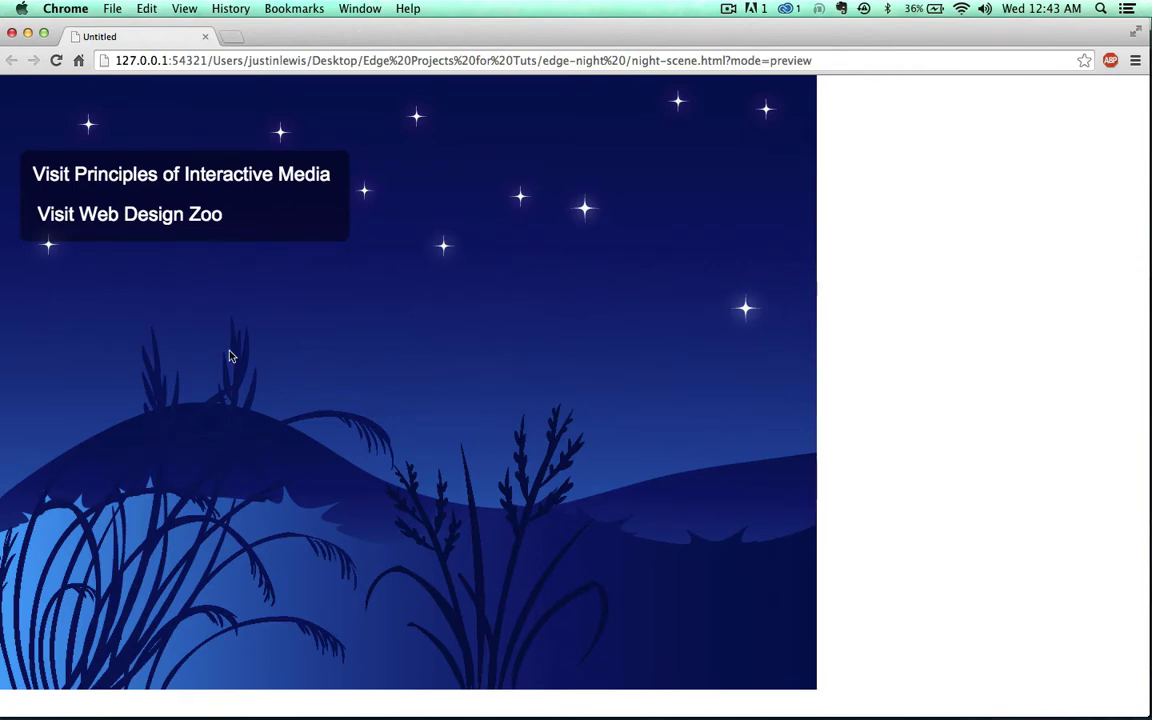
mouse_move(393, 36)
left_mouse_down()
mouse_move(409, 53)
mouse_move(398, 40)
left_mouse_up()
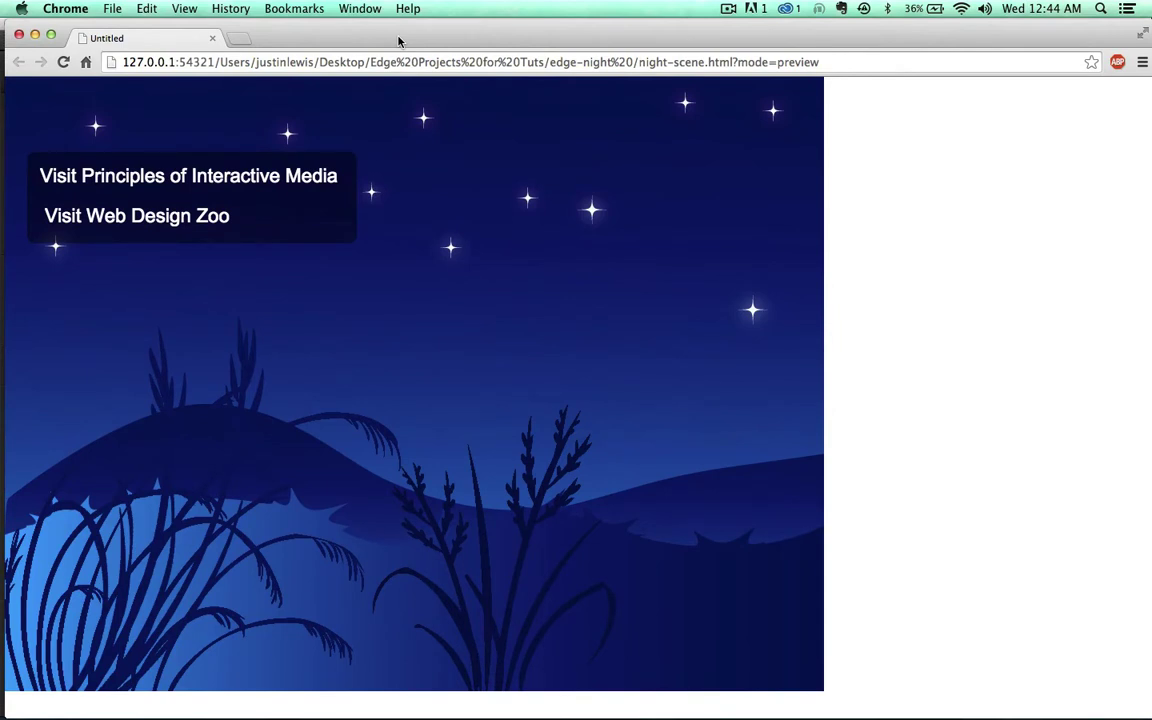
left_click(18, 34)
Create a new blank Untitled-1.html composition with a 550 × 400 px stage via File > New
left_click_drag(311, 22, 318, 22)
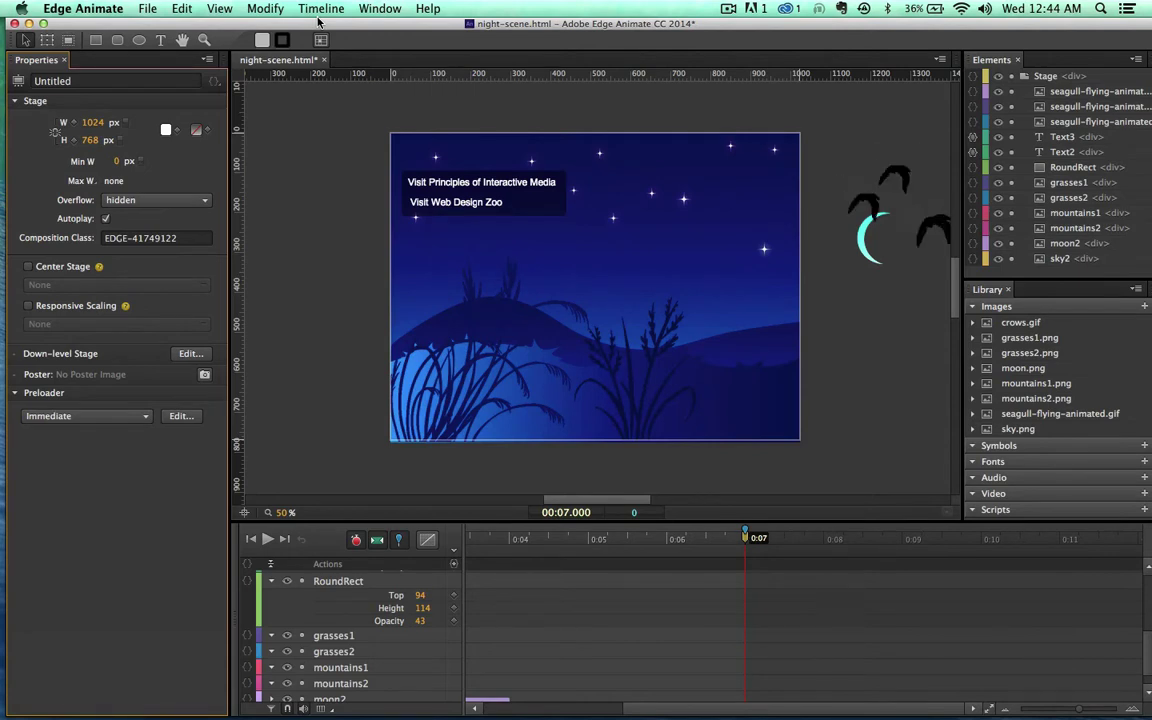
left_click(148, 9)
left_click(155, 28)
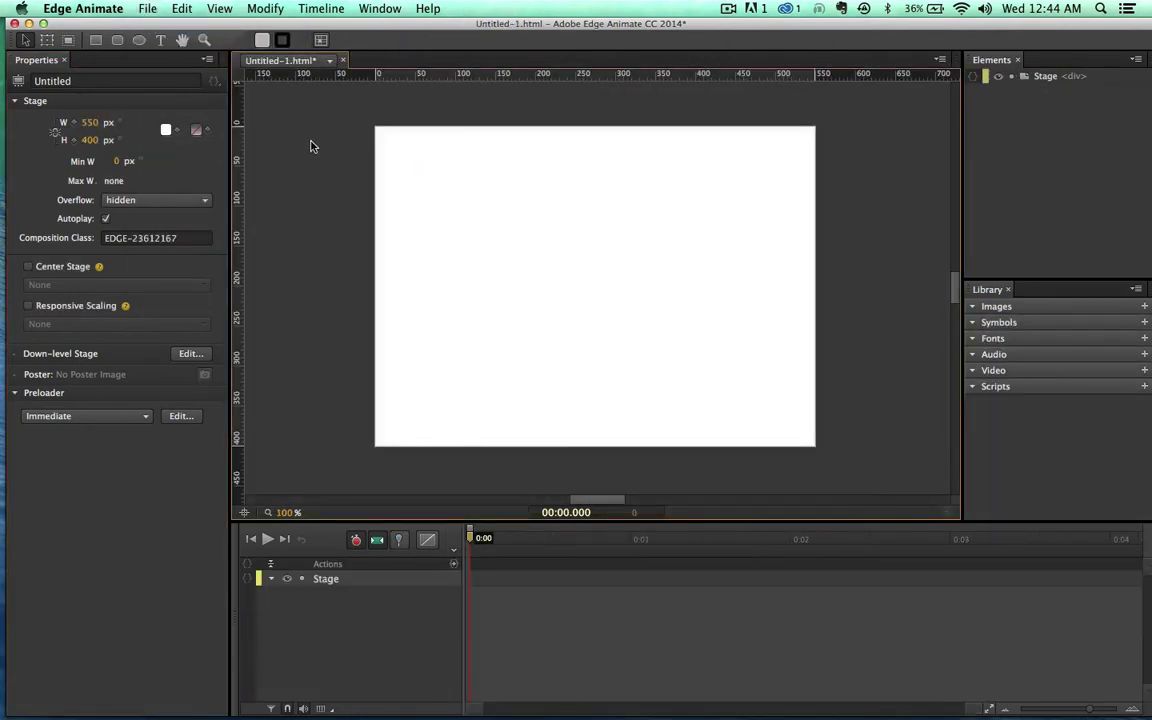
Save the composition as night_scene.html inside a new Desktop folder named night-scene-demo
key("super+s")
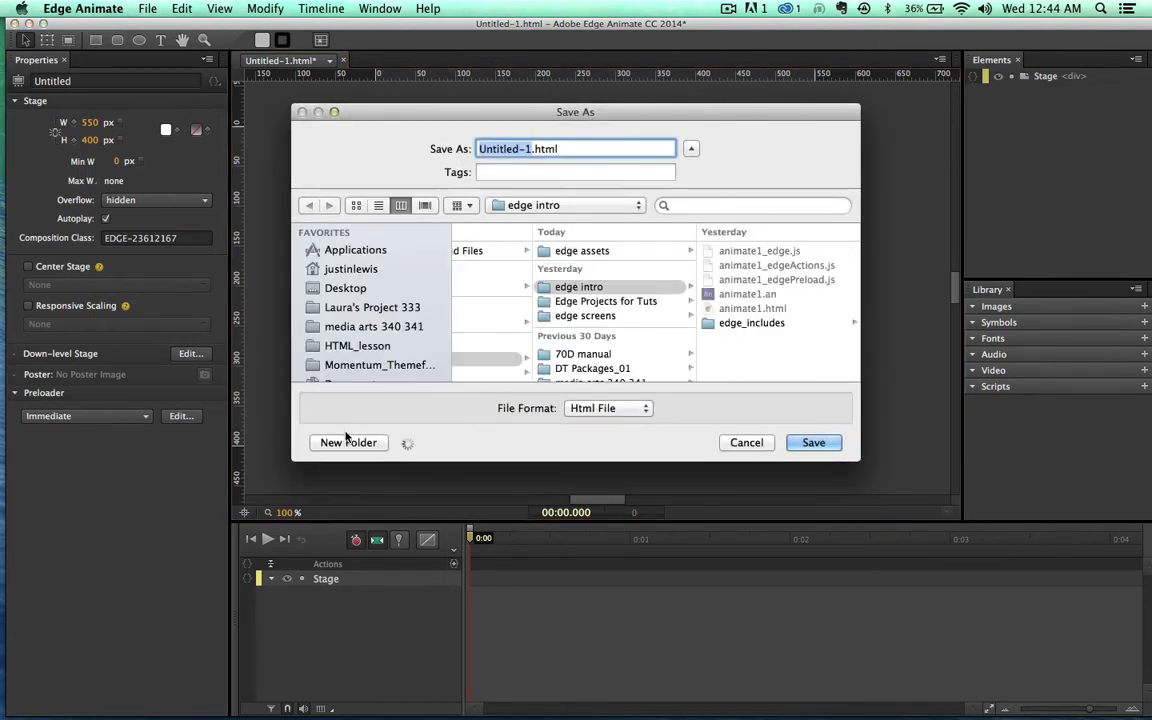
left_click(334, 289)
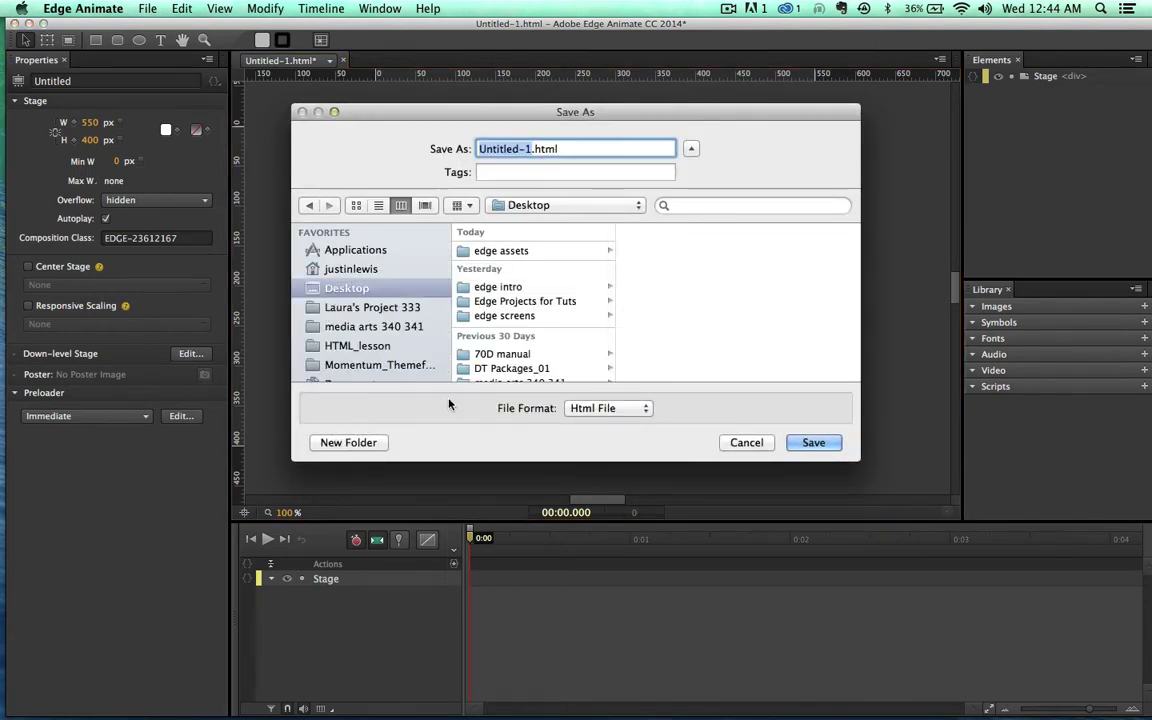
scroll(500, 361, "down", 2)
scroll(500, 361, "up", 2)
left_click_drag(364, 106, 361, 75)
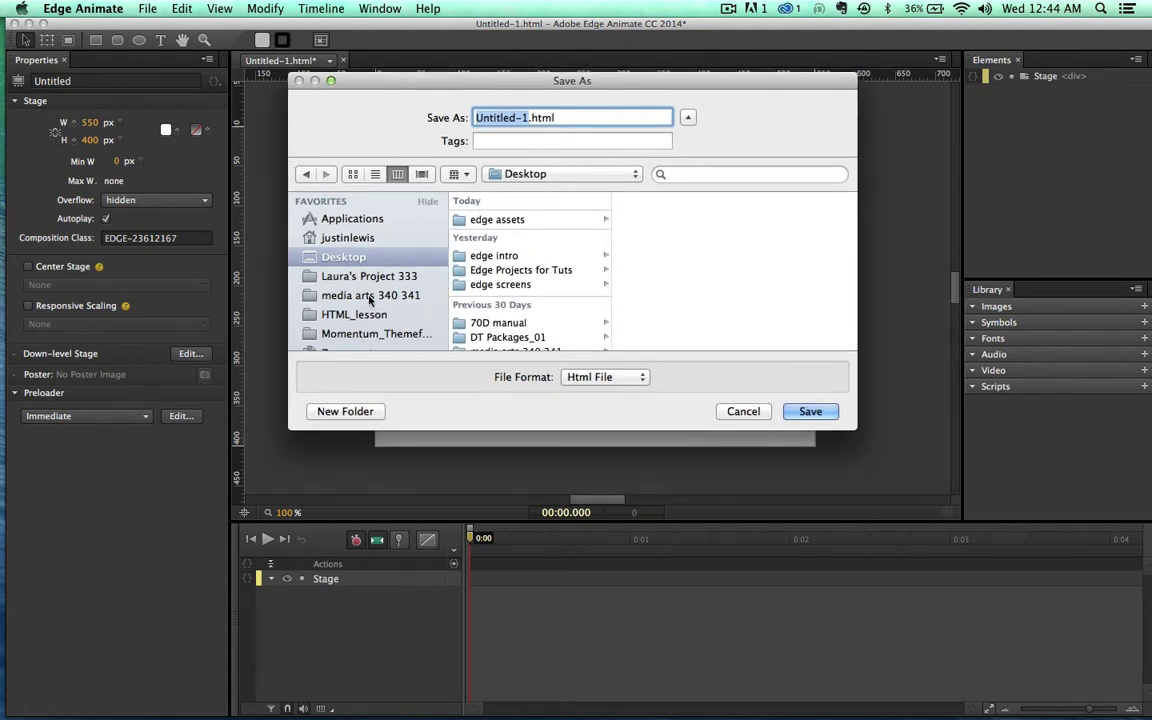
left_click(326, 418)
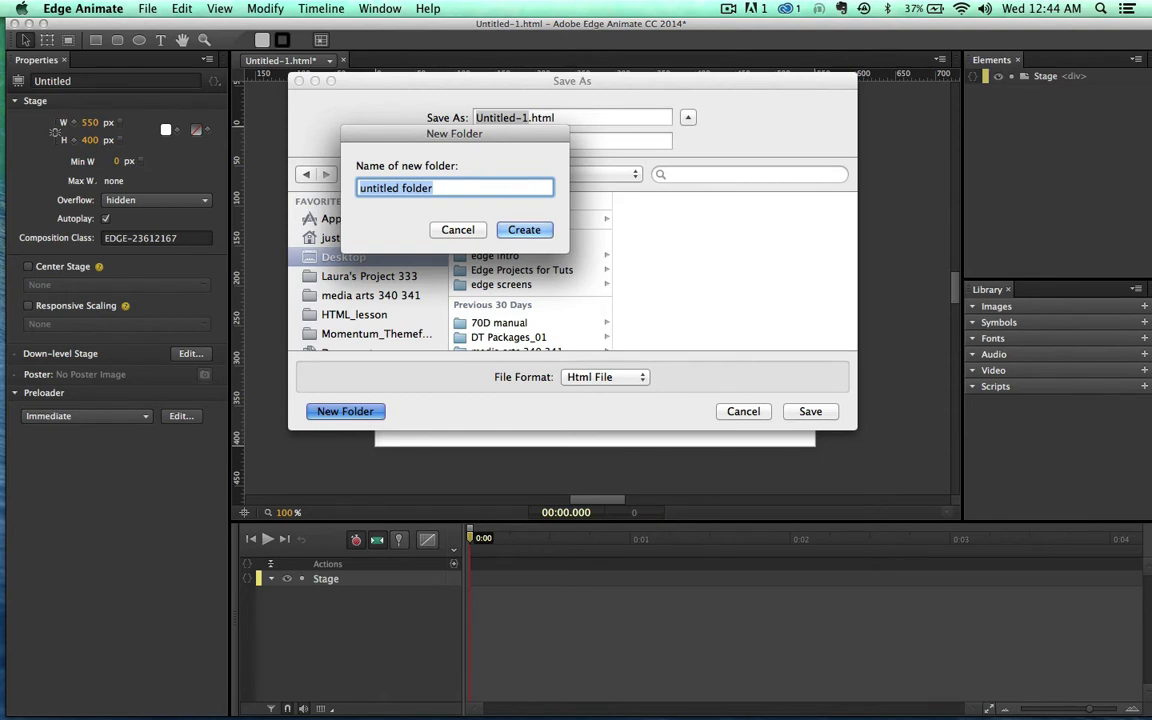
type("night-scene")
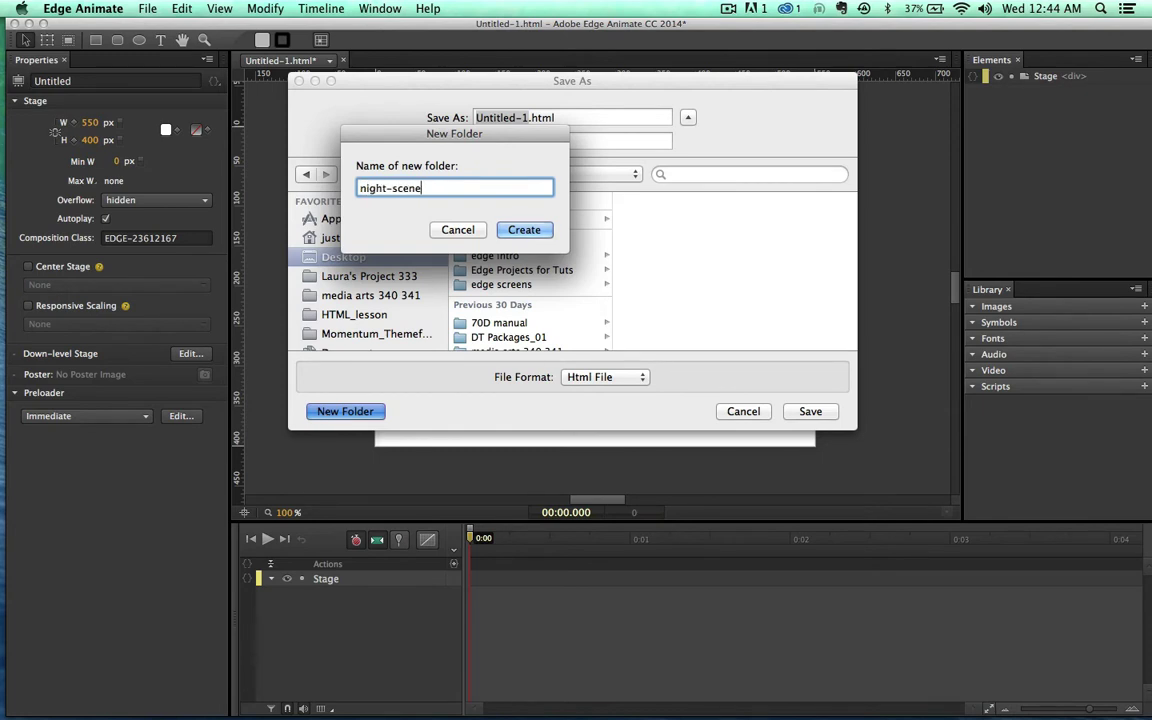
type("-demo")
key("Return")
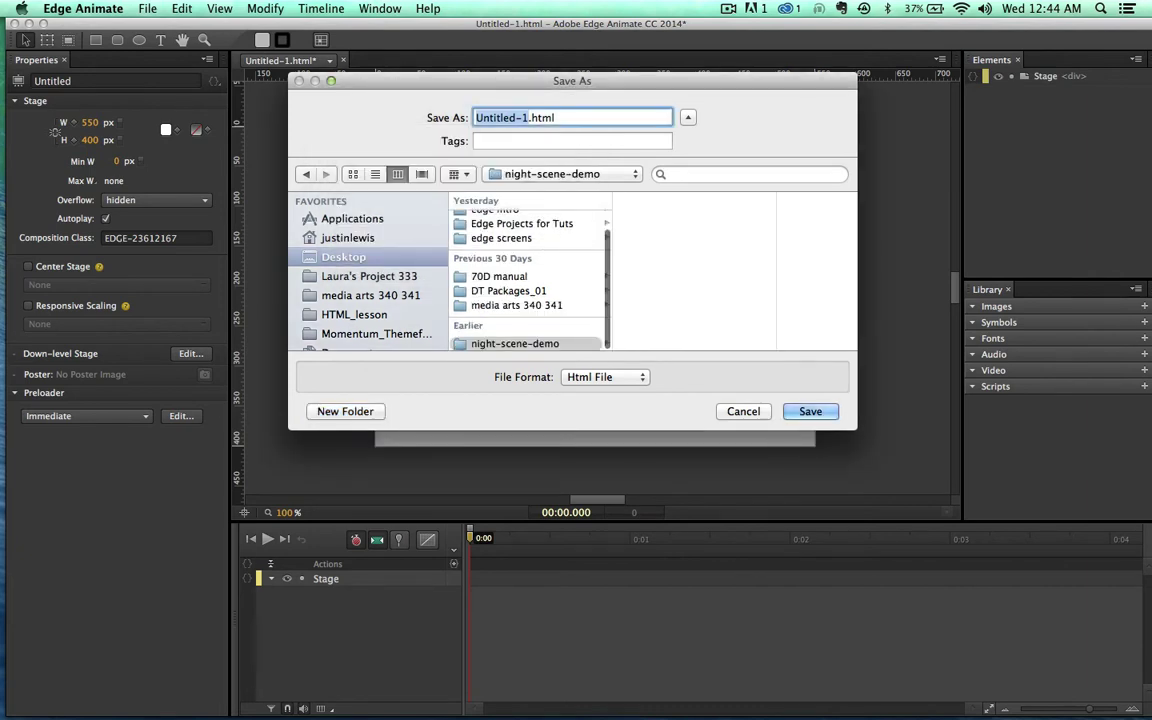
type("night_")
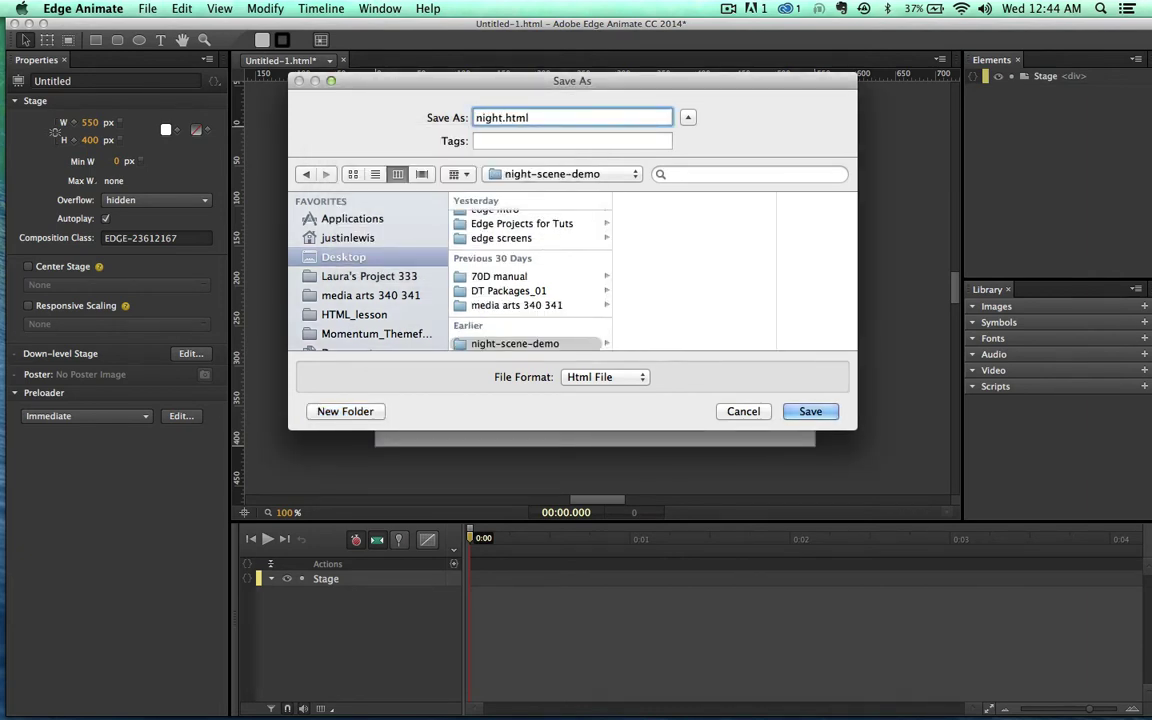
type("scene")
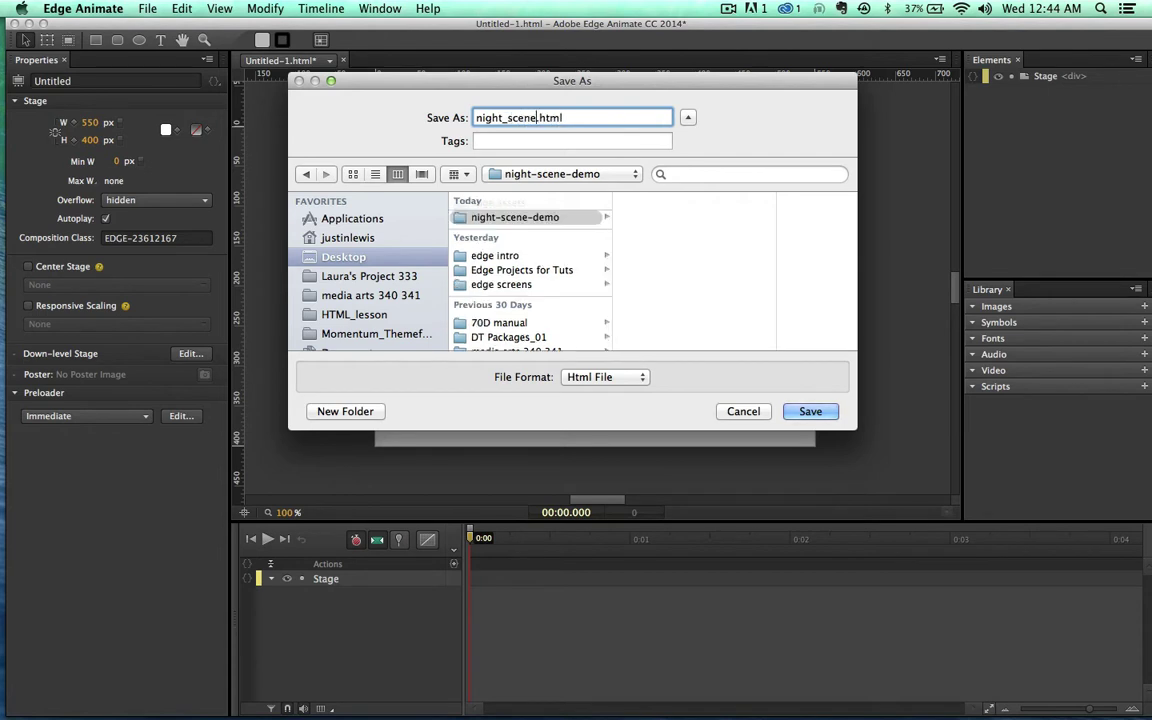
key("Return")
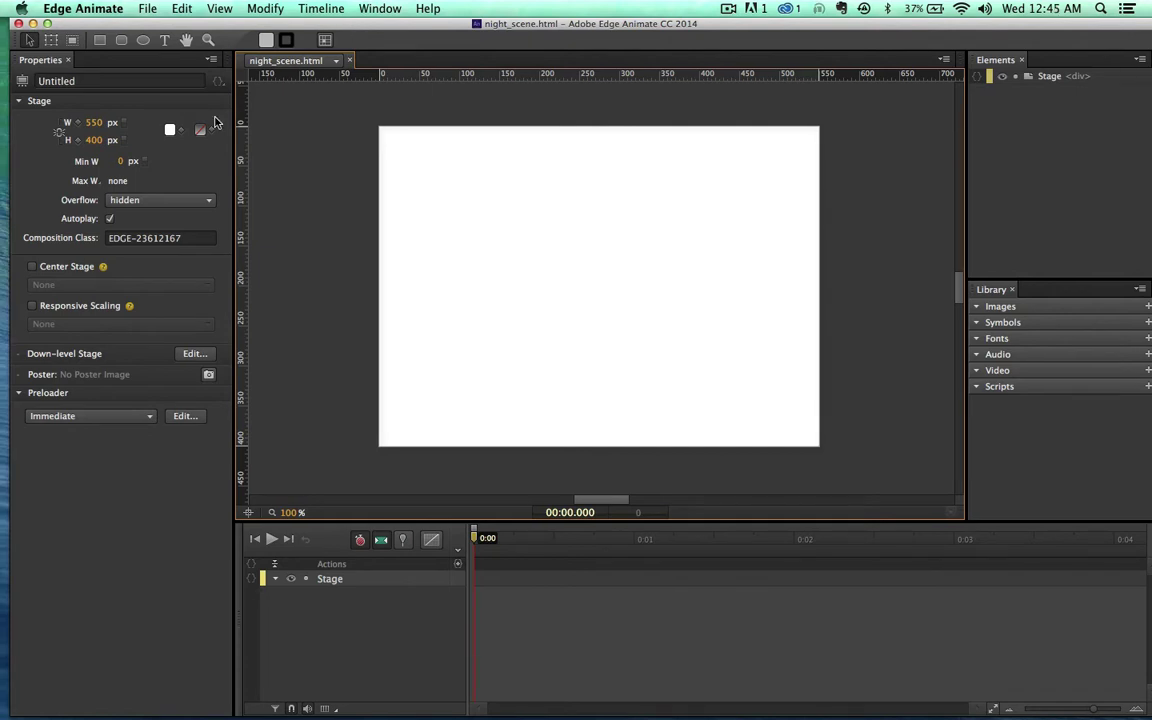
Set the stage to W 1024 and H 768 px, zoom out, and save the composition
left_click(94, 123)
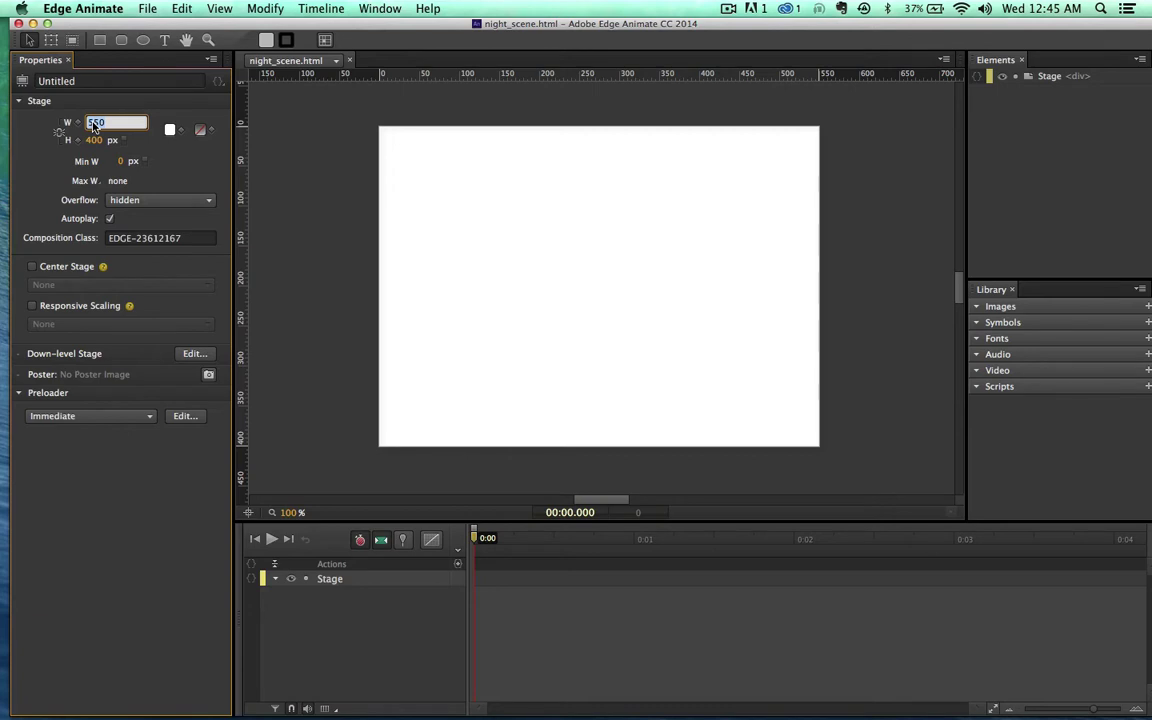
type("1024")
left_click(94, 140)
type("768")
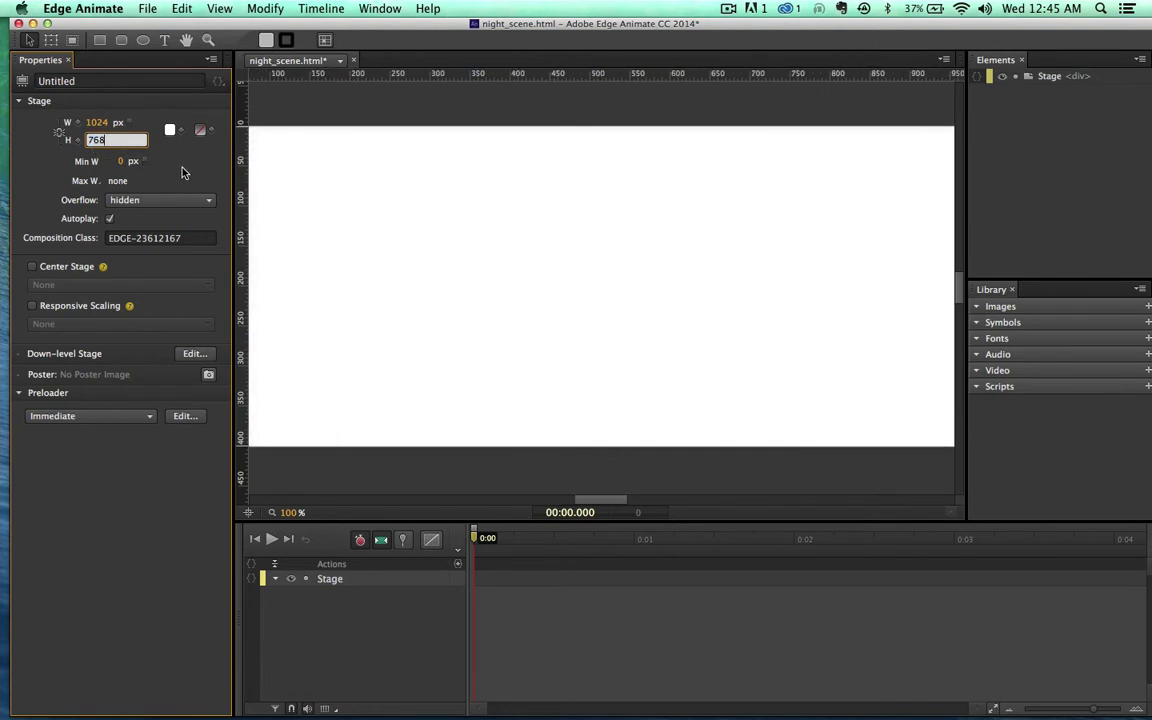
left_click(164, 150)
scroll(419, 169, "down", 3)
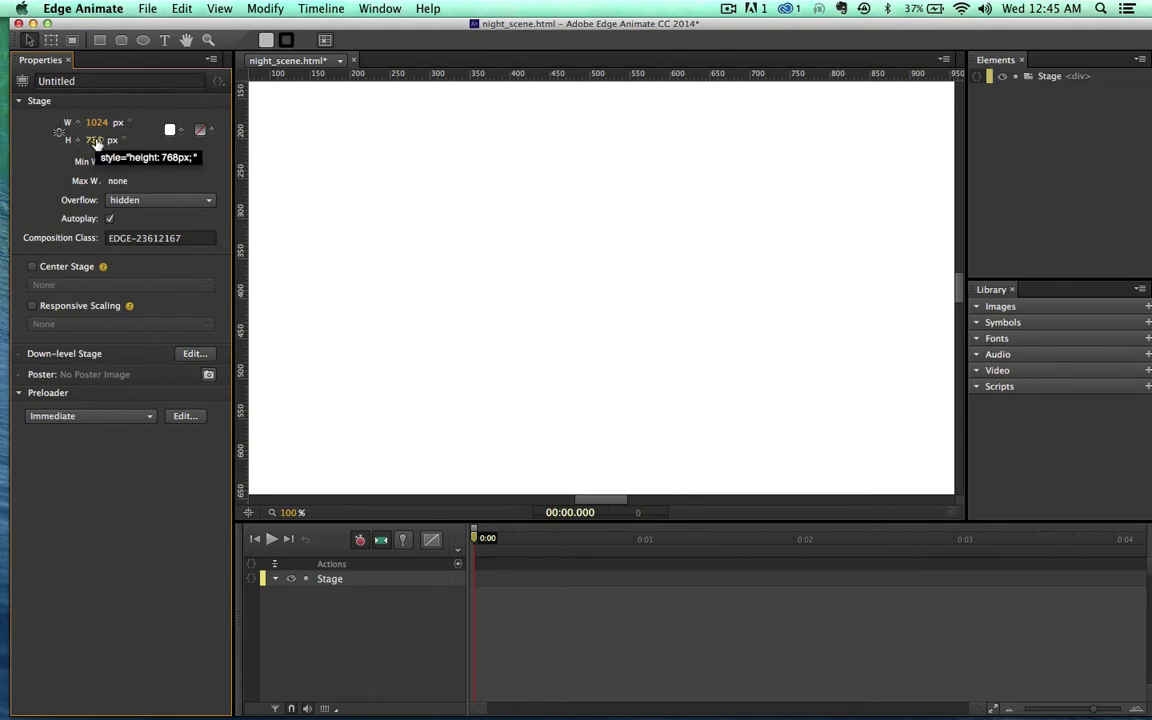
key("super+minus")
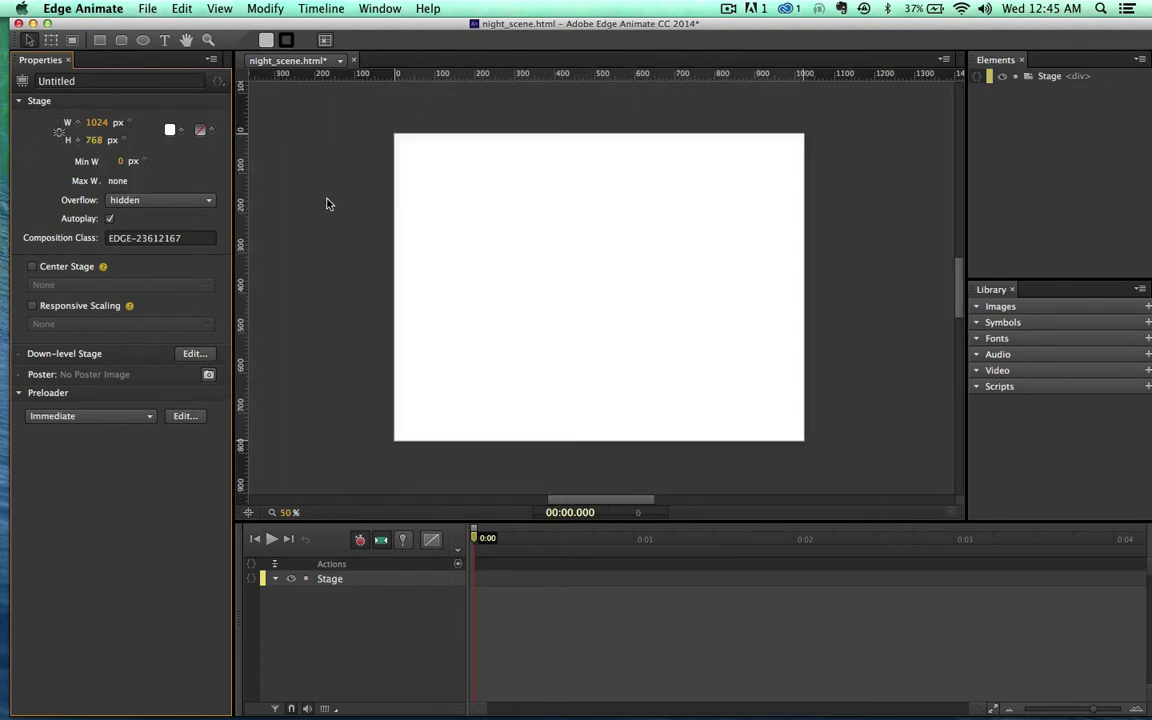
key("super+s")
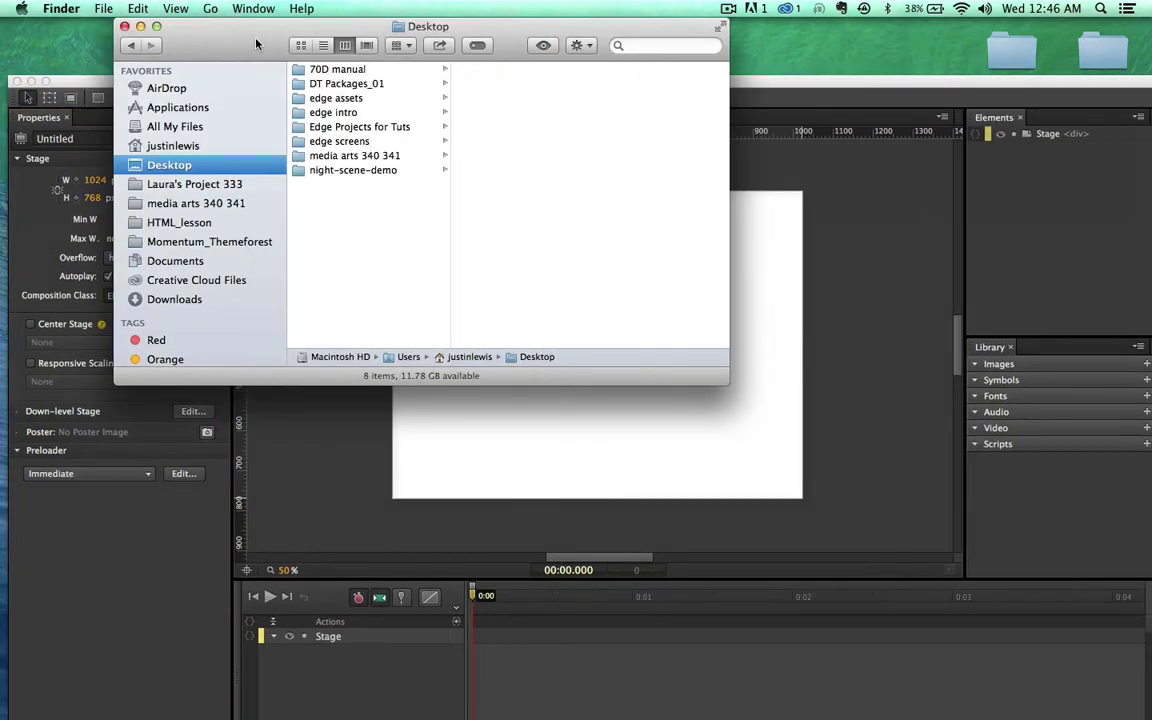
Open the edge assets folder from the Desktop in Finder's column view
left_click_drag(255, 44, 262, 44)
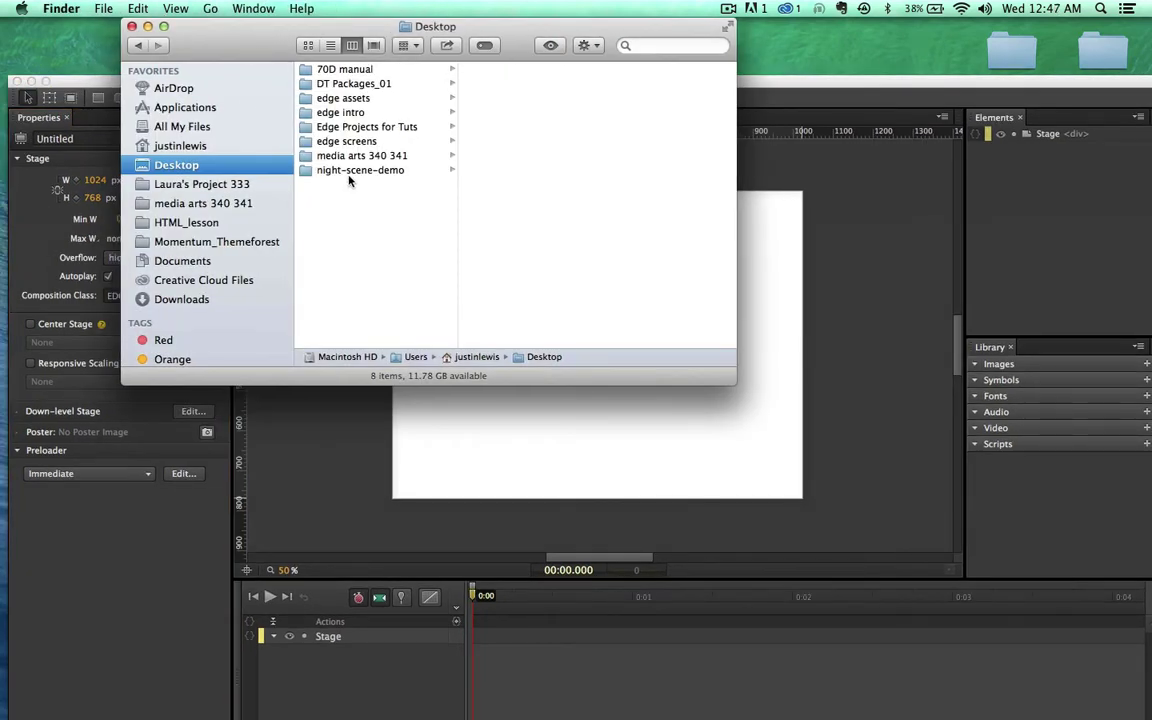
left_click(305, 98)
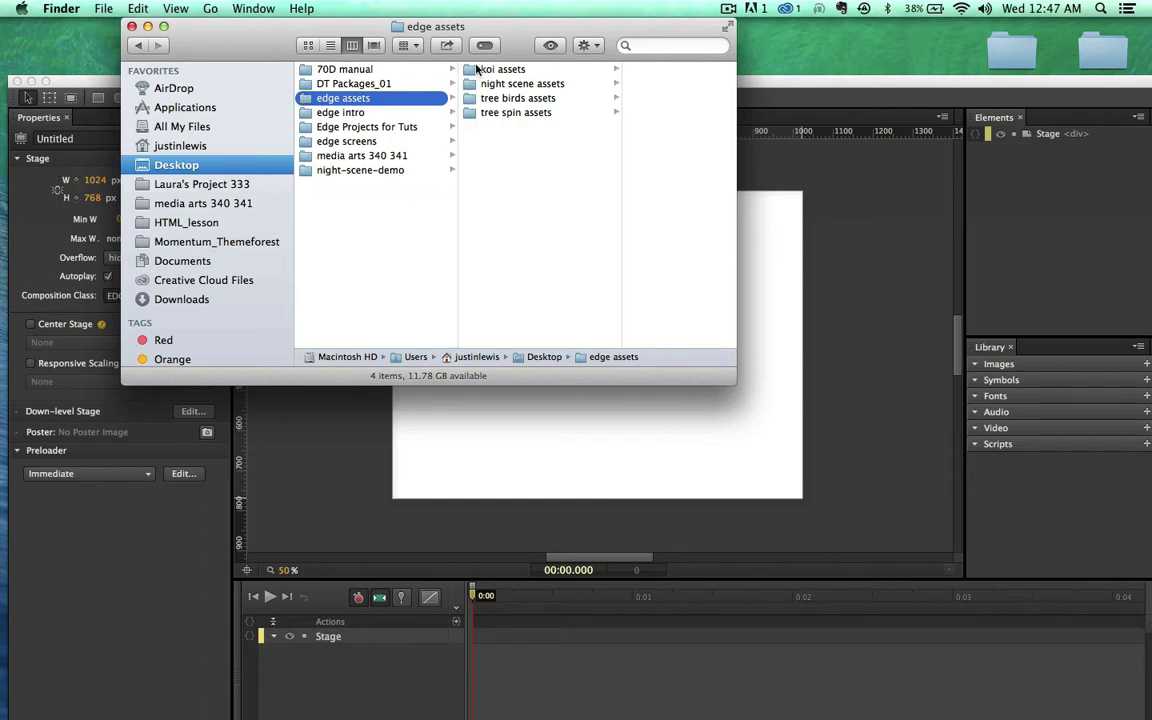
left_click_drag(506, 28, 508, 28)
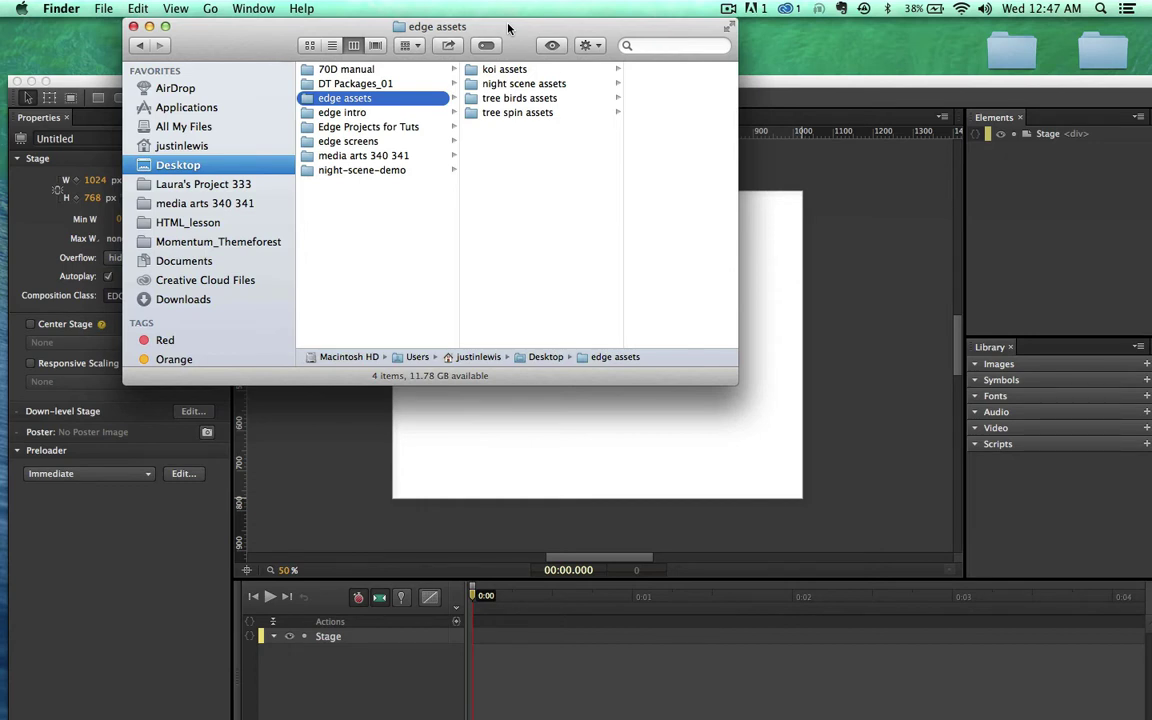
Quick Look grasses1, grasses2, moon, mountains1 and mountains2 in the night scene assets folder
left_click(476, 87)
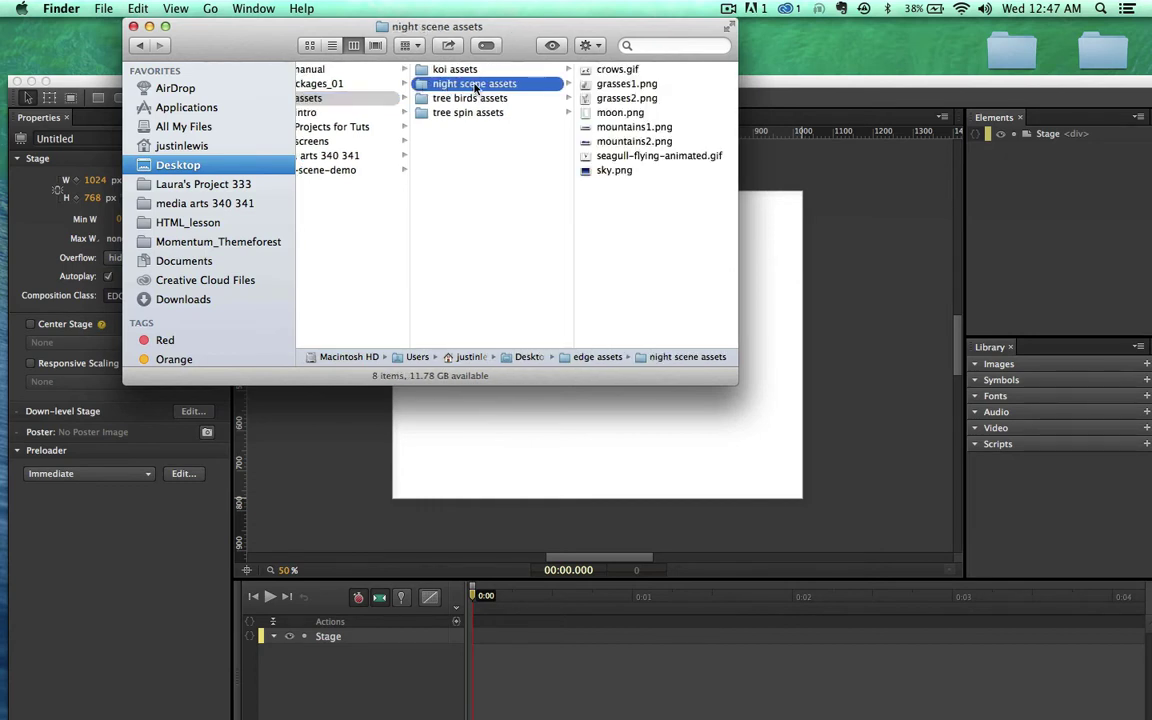
left_click(622, 84)
key("space")
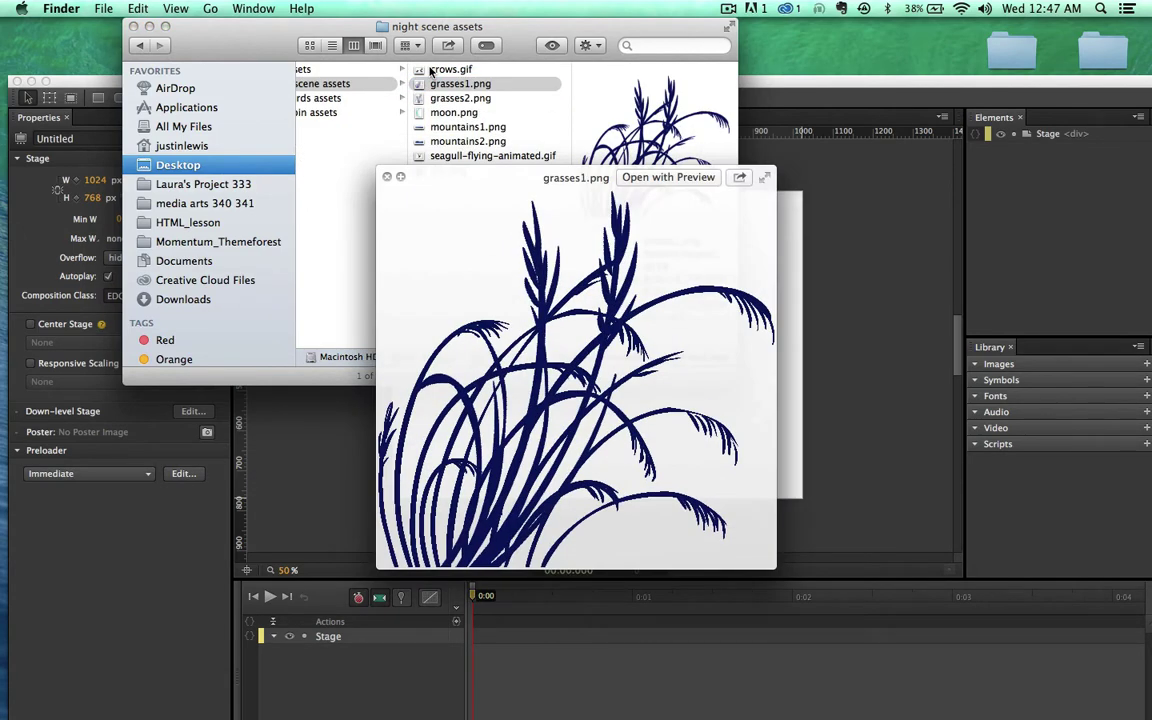
key("Down")
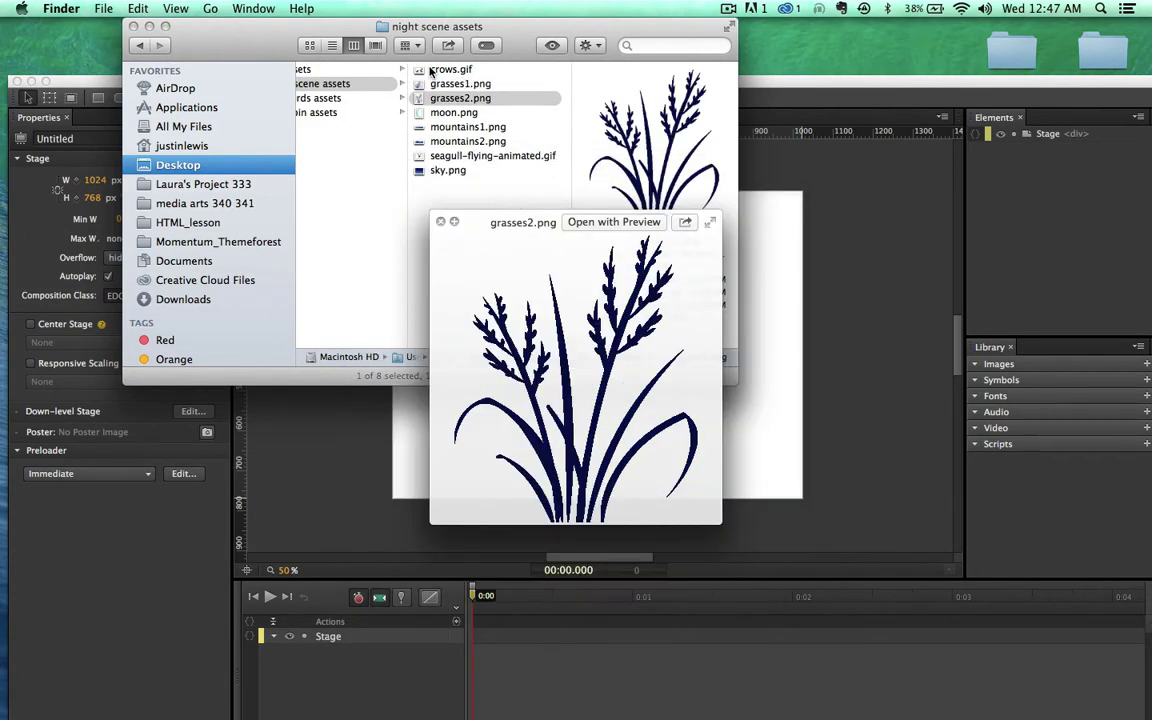
key("Down")
key("Up")
key("Down")
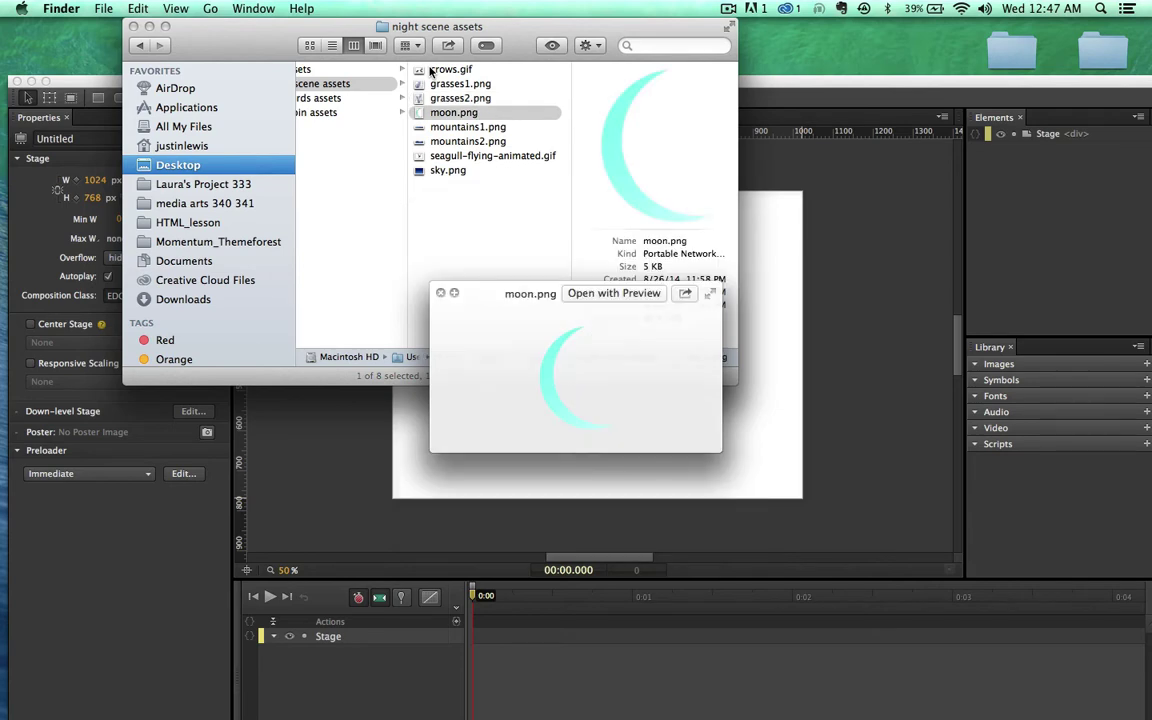
key("Down")
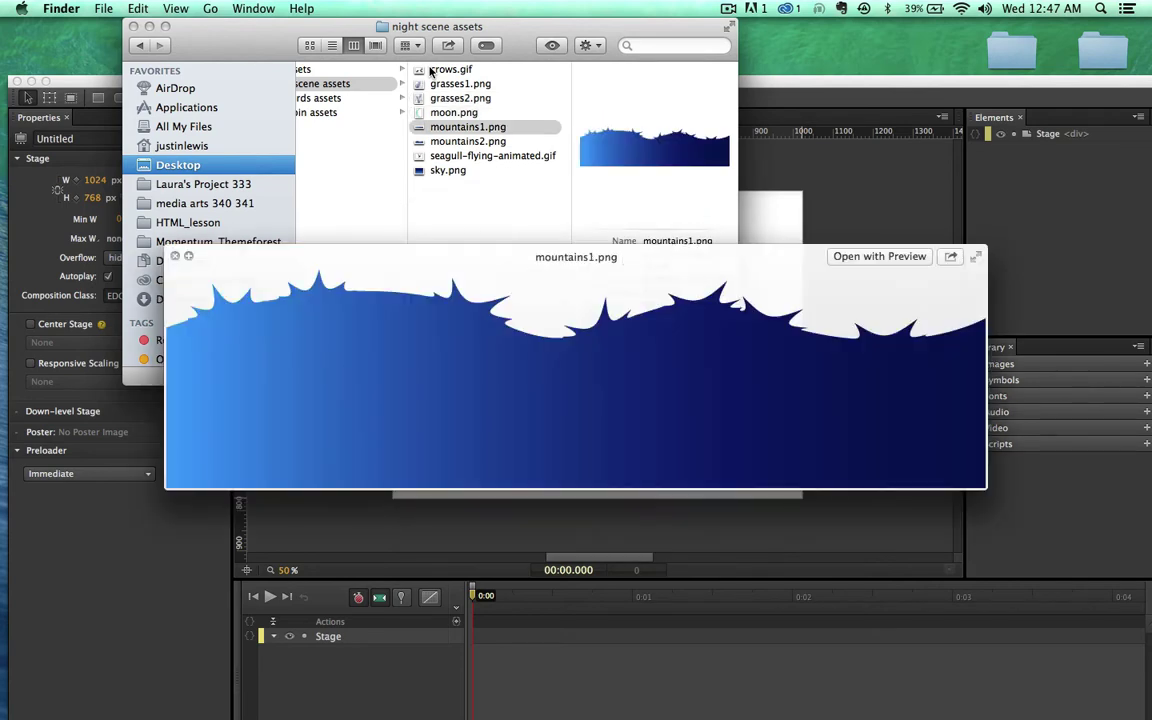
key("Down")
key("Up")
key("Down")
key("Up")
key("Down")
key("Down")
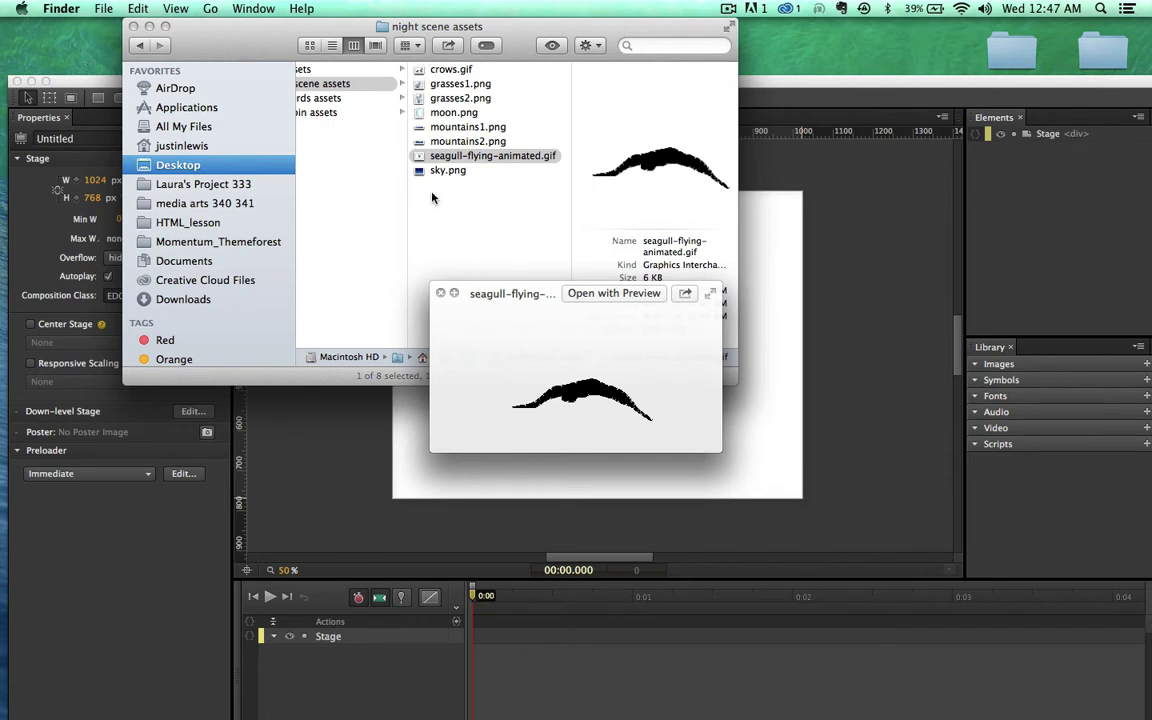
key("space")
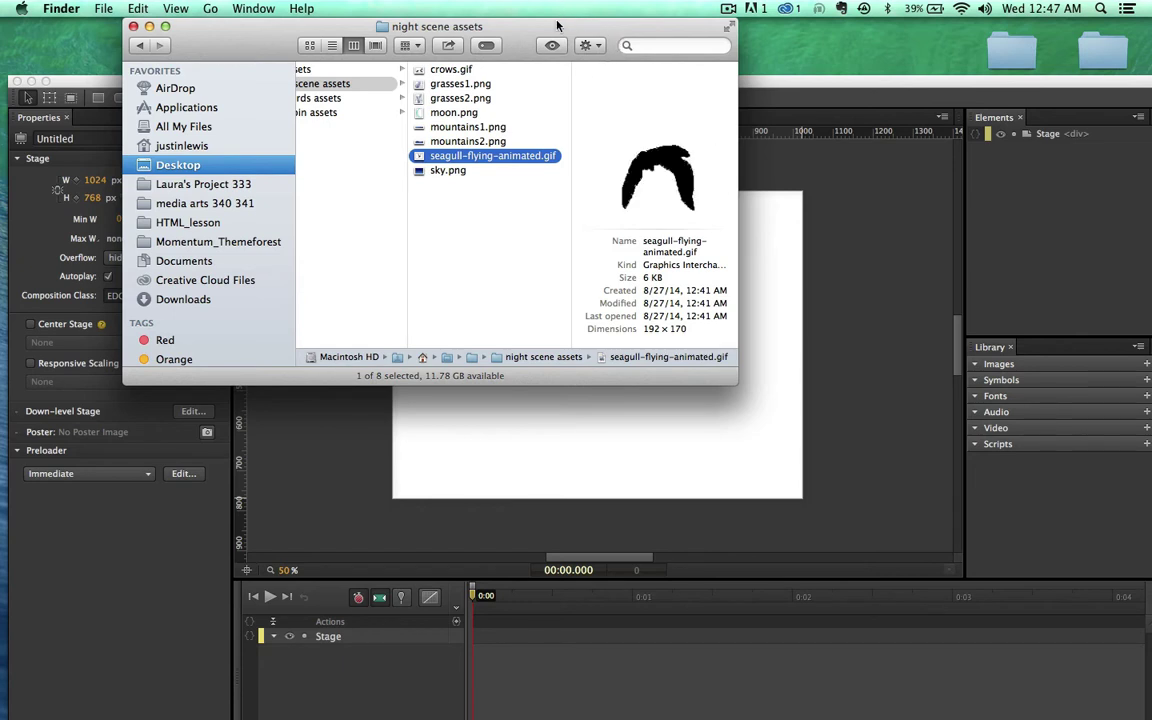
Preview sky.png at full size in Quick Look
left_click_drag(463, 22, 531, 35)
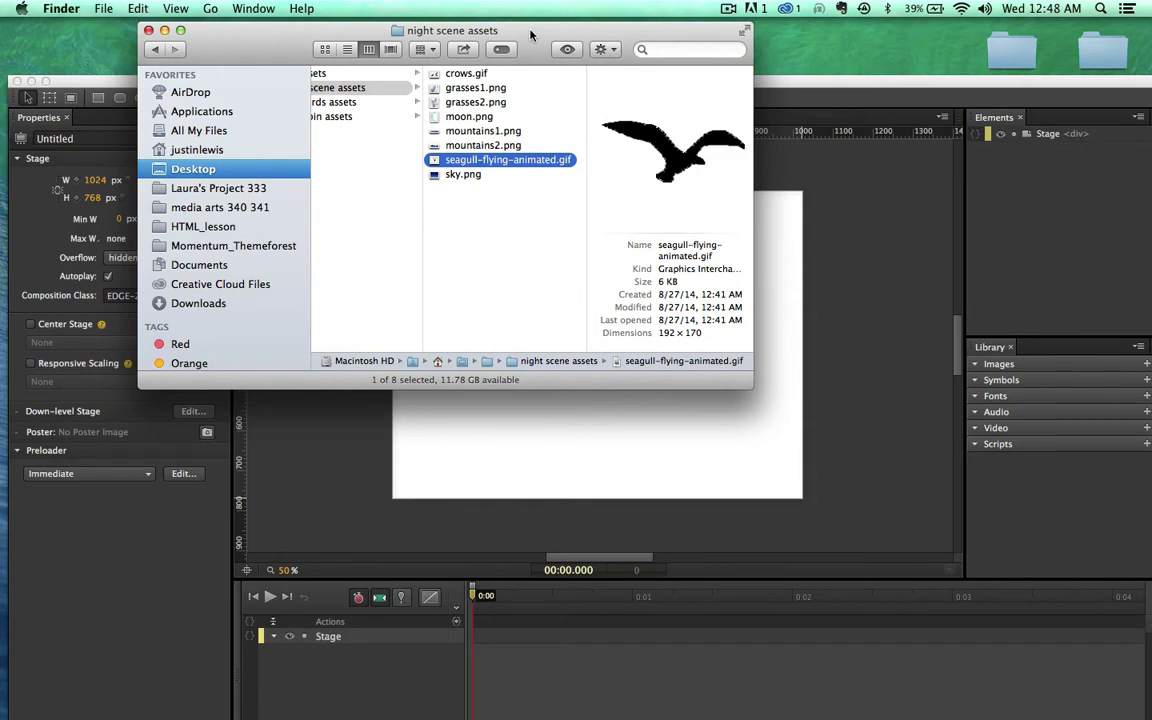
left_click(437, 176)
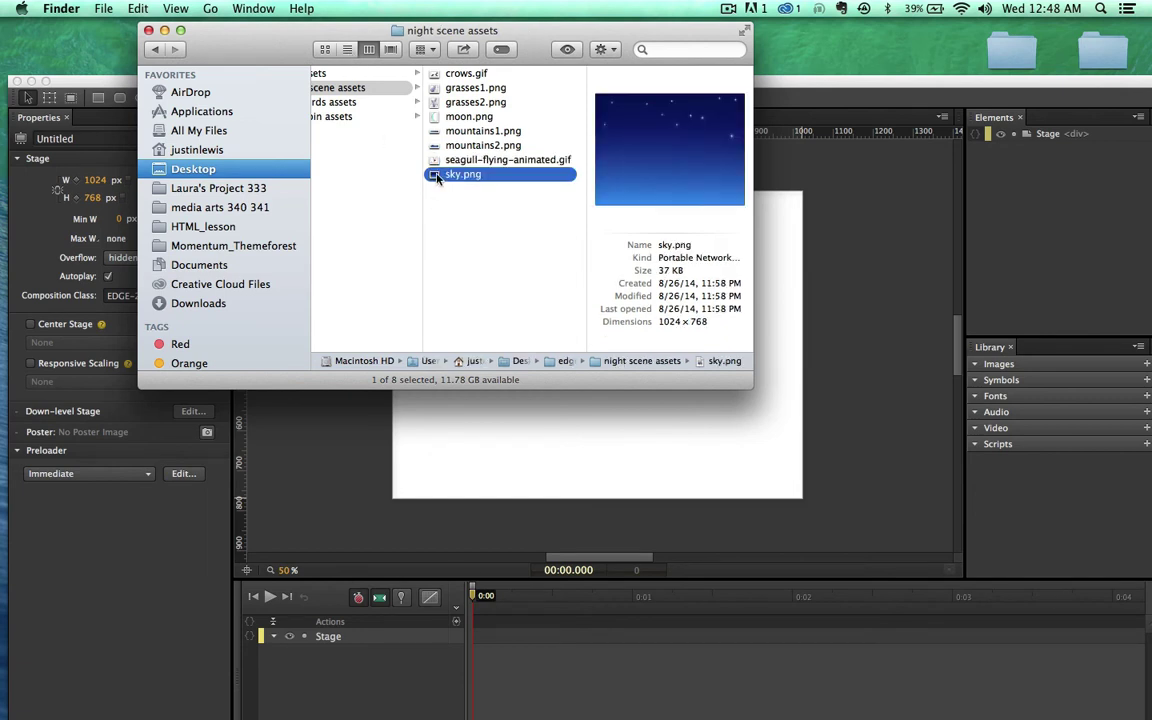
key("space")
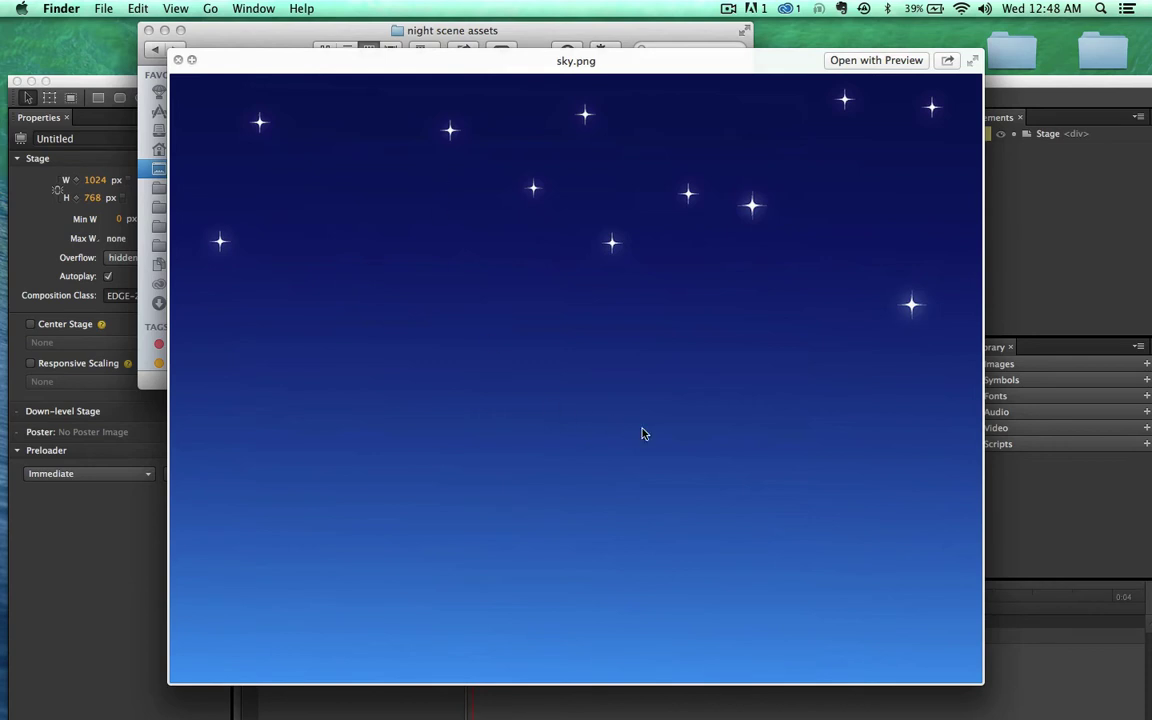
mouse_move(416, 48)
left_mouse_down()
mouse_move(404, 20)
mouse_move(416, 27)
left_mouse_up()
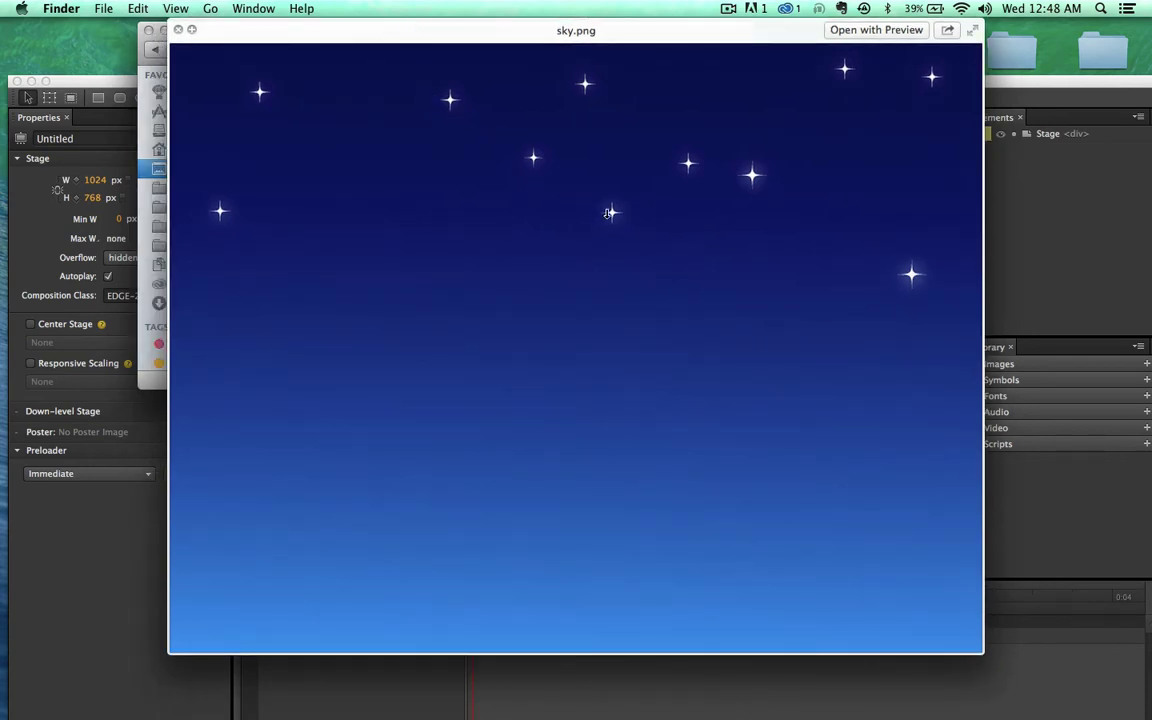
left_click_drag(268, 30, 300, 25)
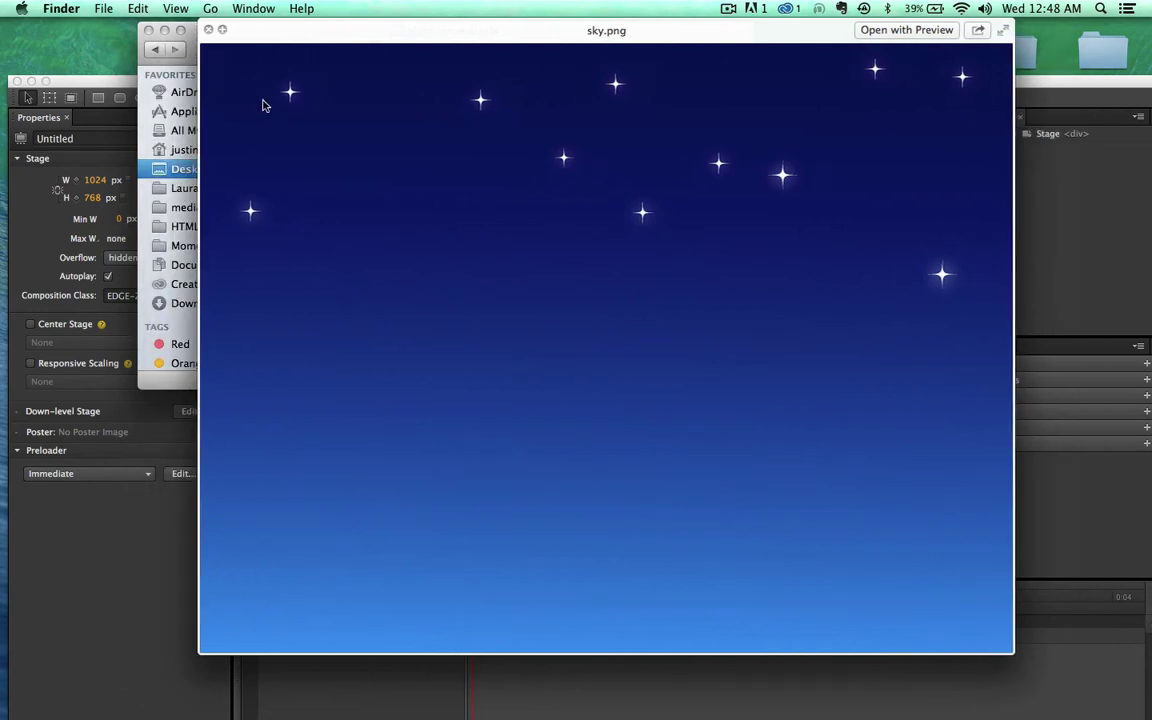
key("space")
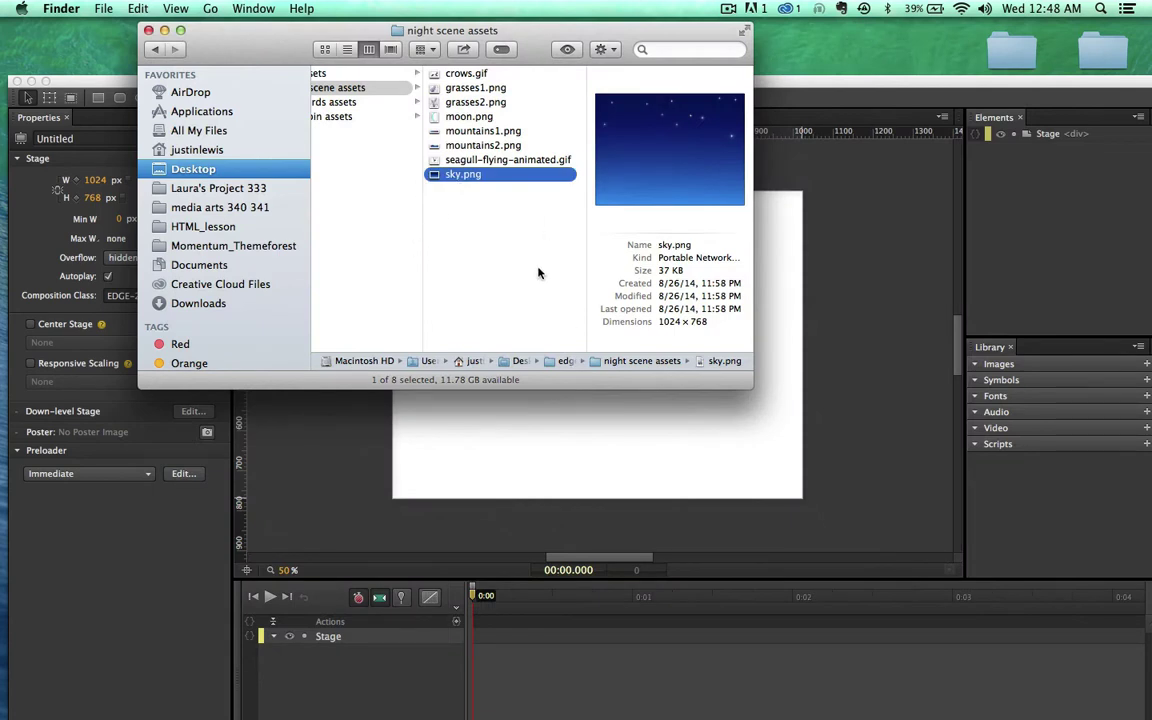
Bring the Edge Animate night_scene project back in front of Finder
scroll(540, 270, "left", 1)
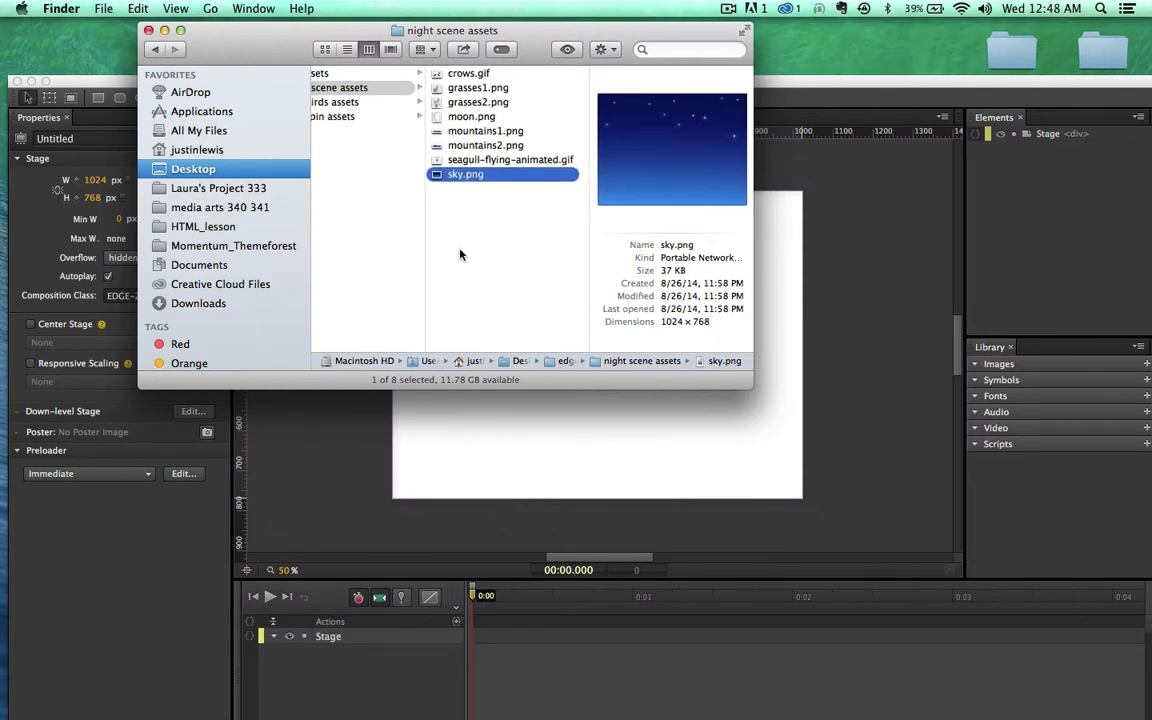
scroll(460, 254, "left", 10)
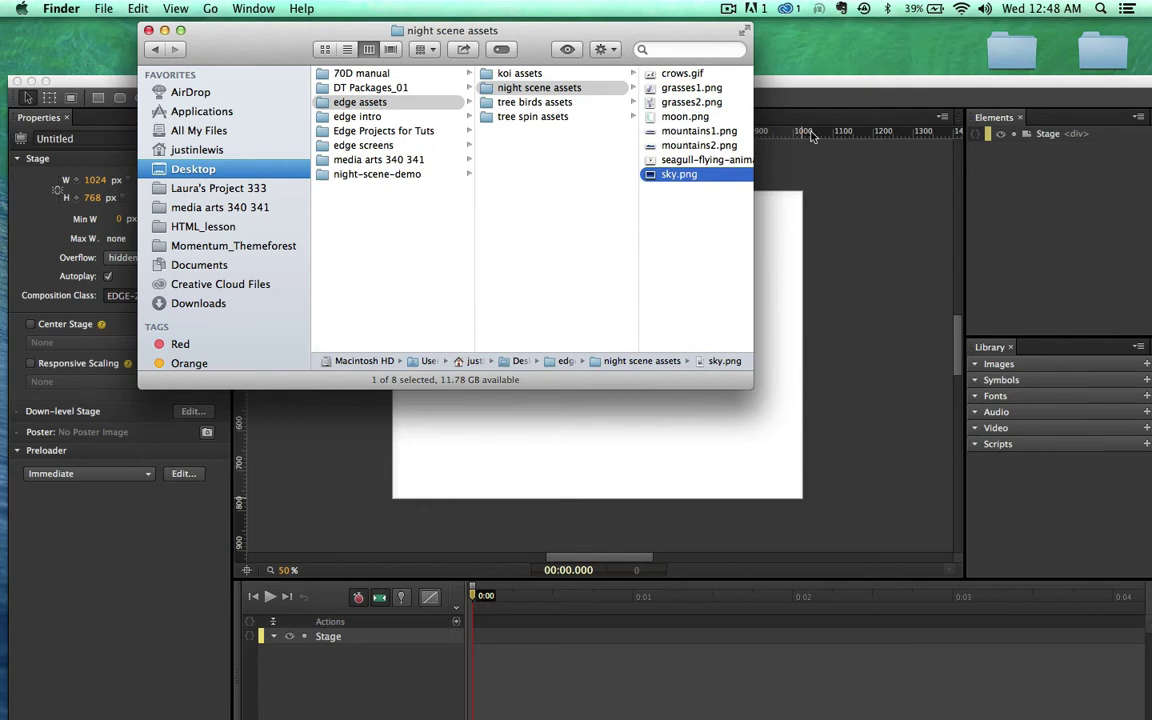
double_click(806, 89)
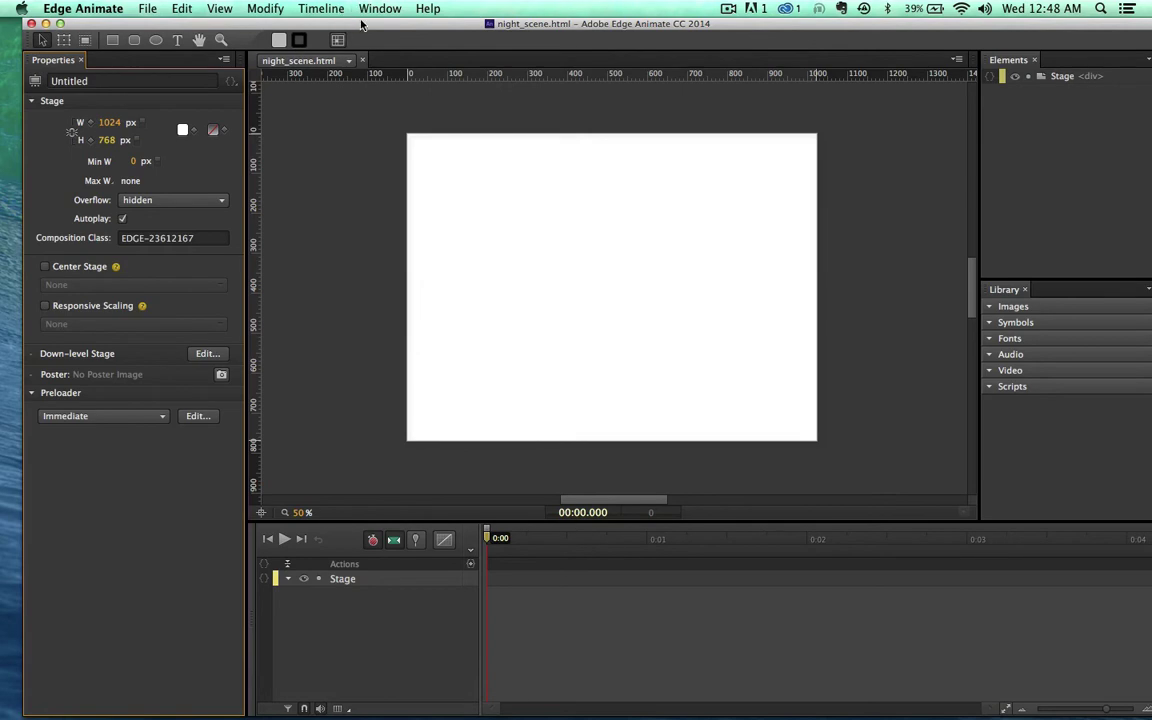
Start File > Import and browse to Desktop > edge assets > night scene assets
left_click(145, 8)
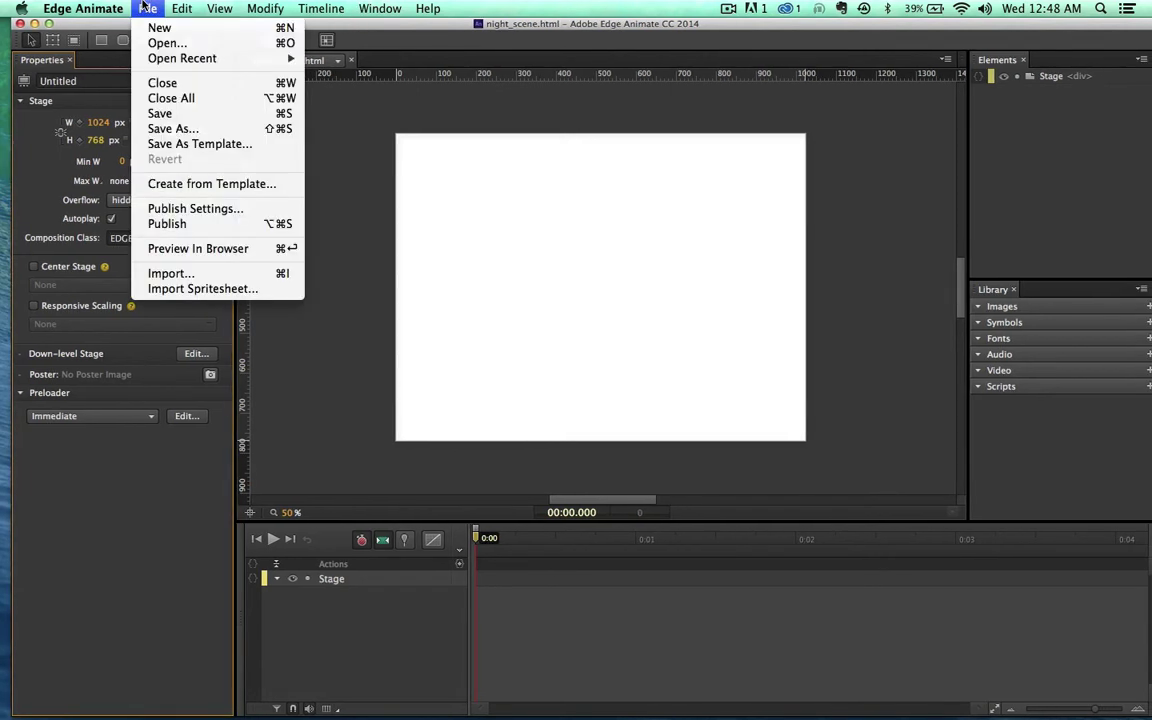
left_click(170, 274)
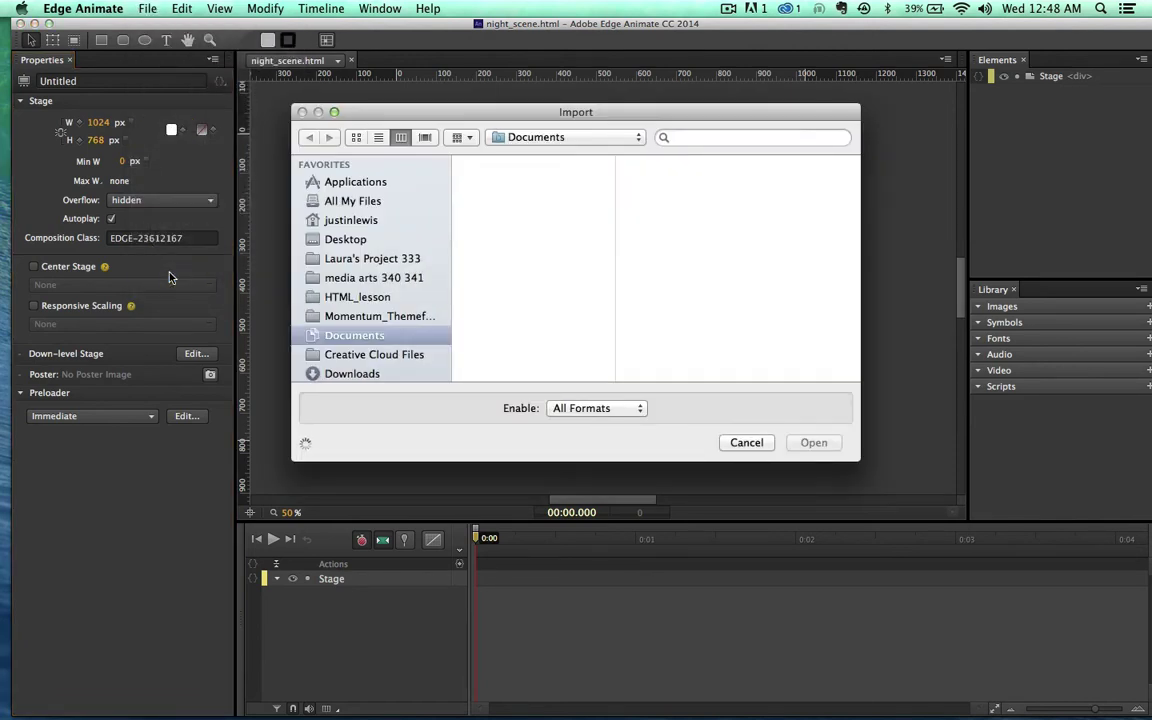
left_click(335, 239)
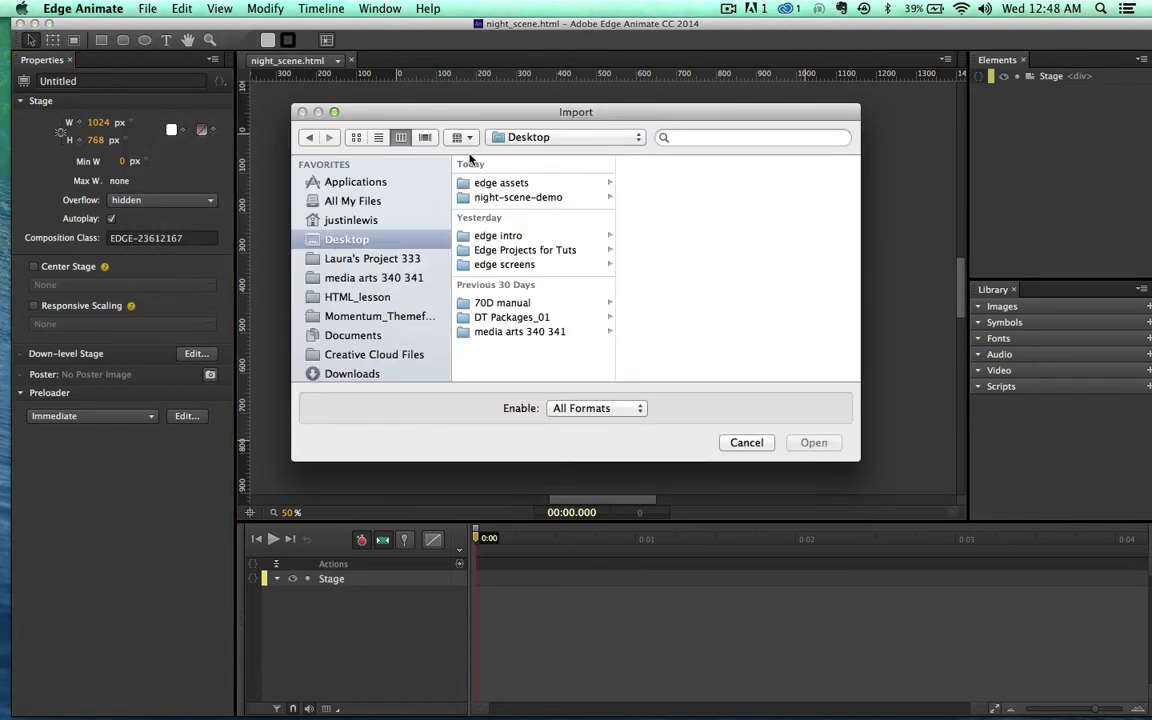
left_click(471, 185)
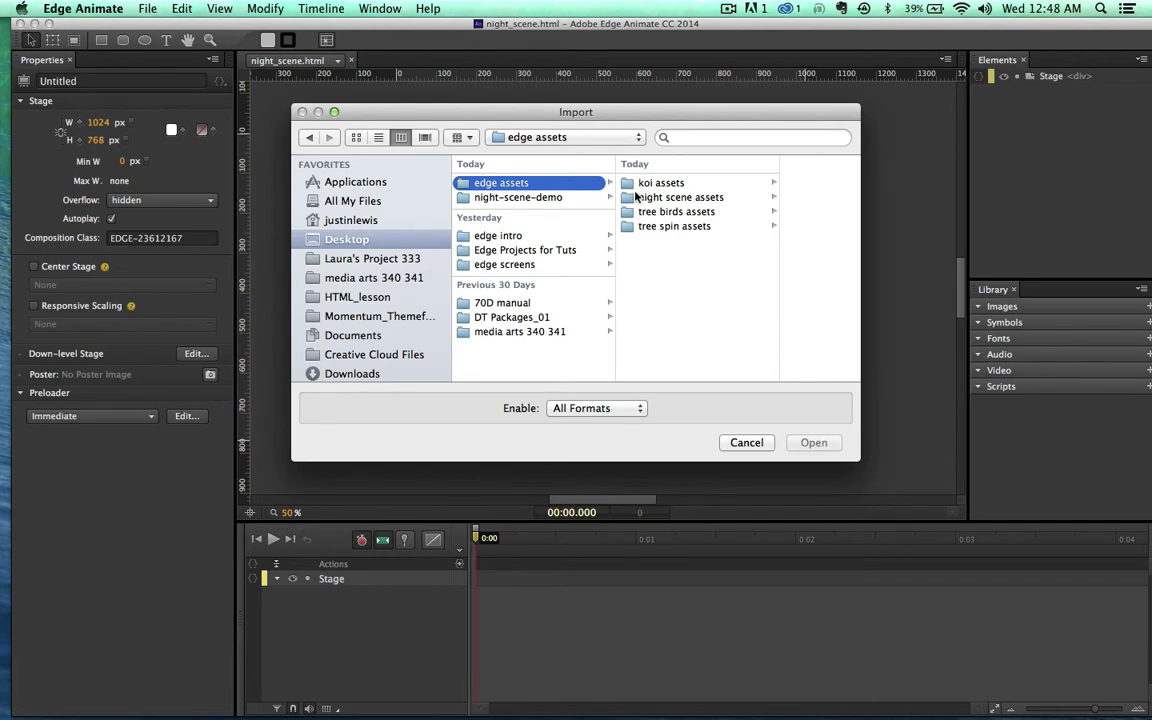
left_click(636, 199)
left_click(646, 168)
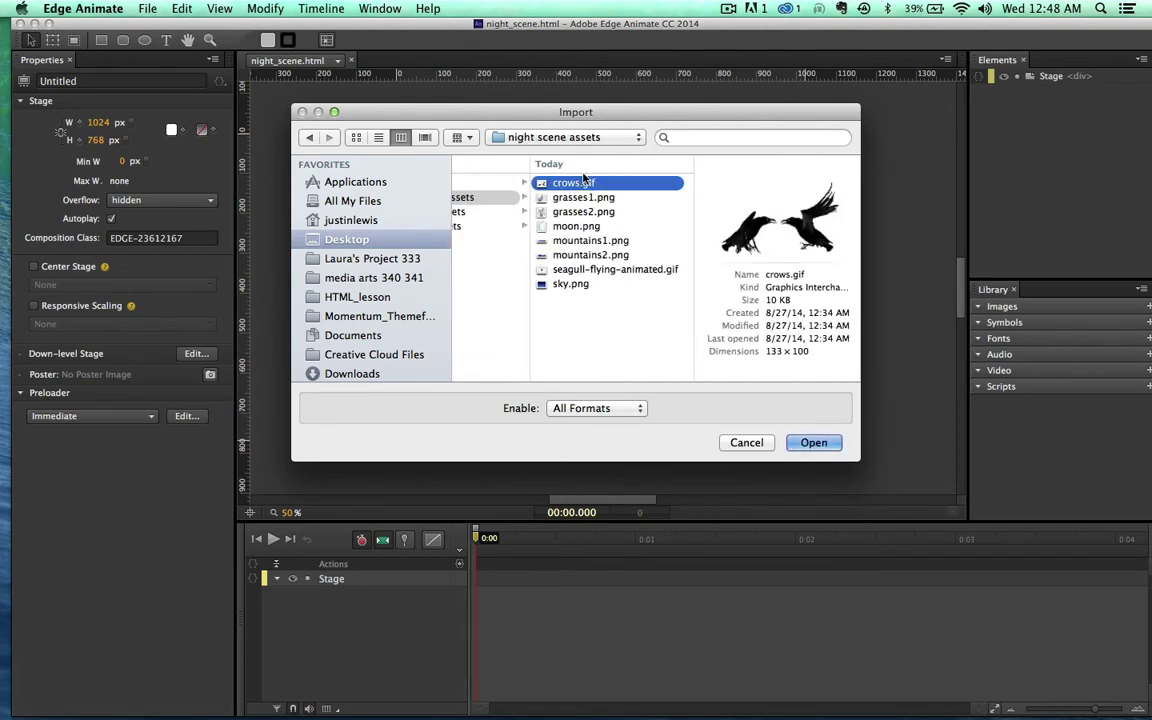
Select the seven images from grasses1.png to sky.png and import them onto the stage
left_click(580, 198)
left_click(568, 285, "shift")
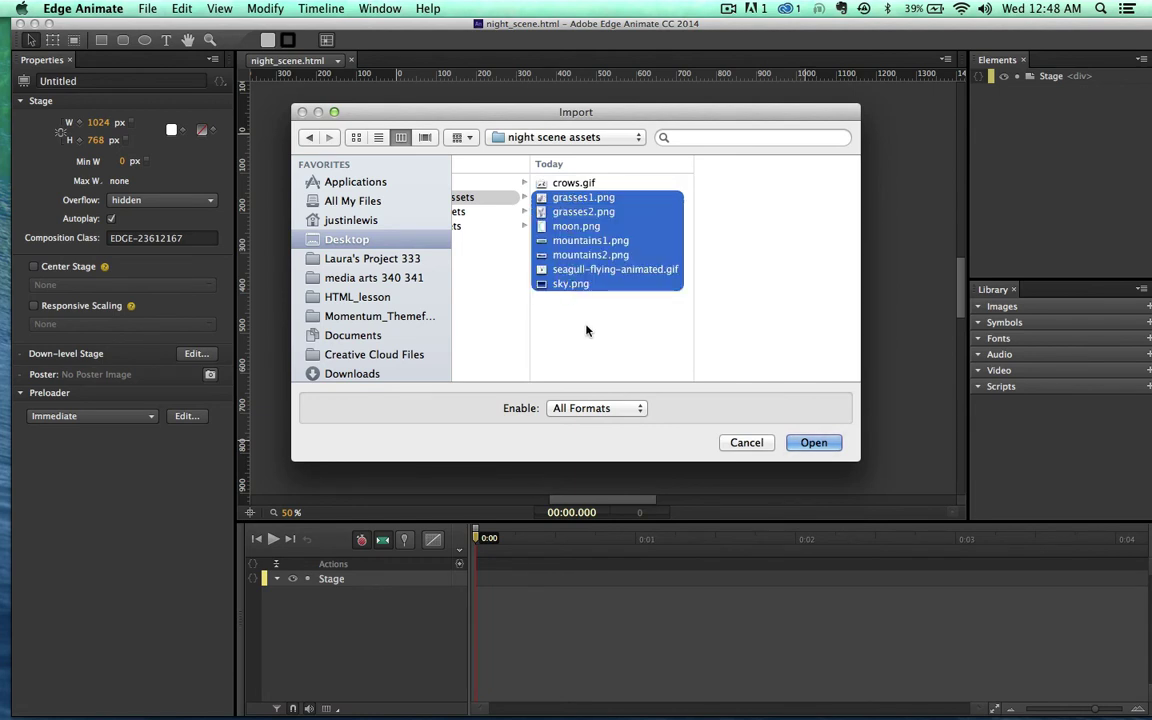
left_click(533, 302)
left_click(665, 197)
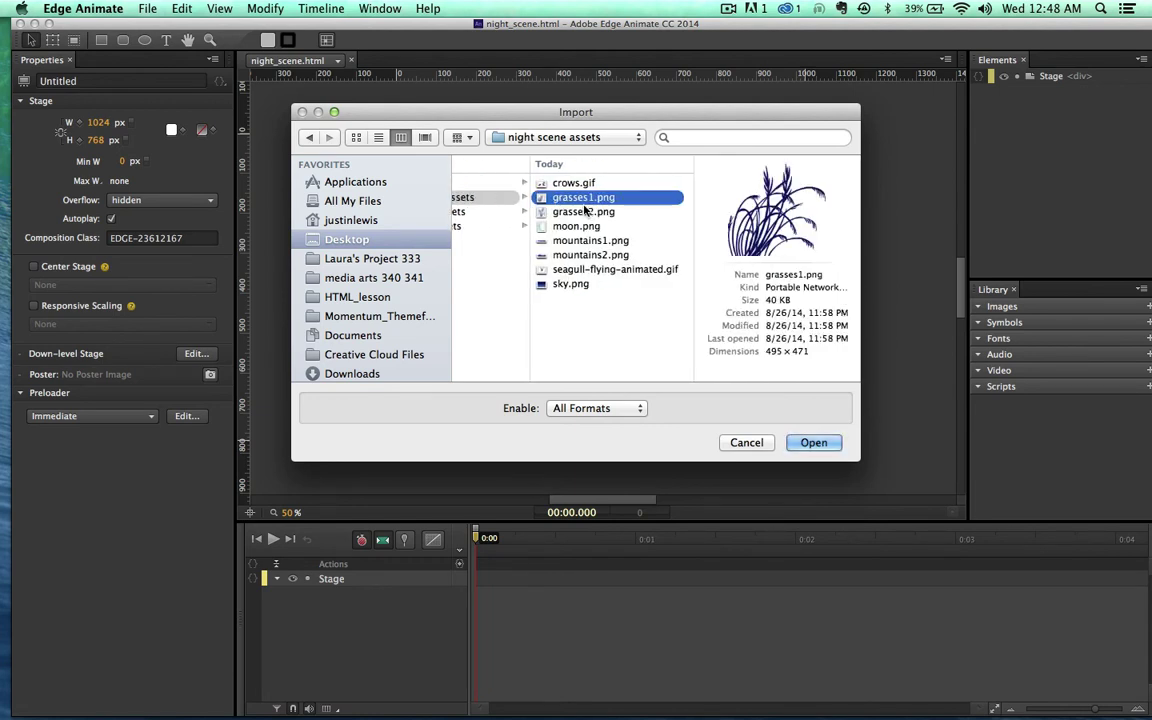
left_click(569, 286, "shift")
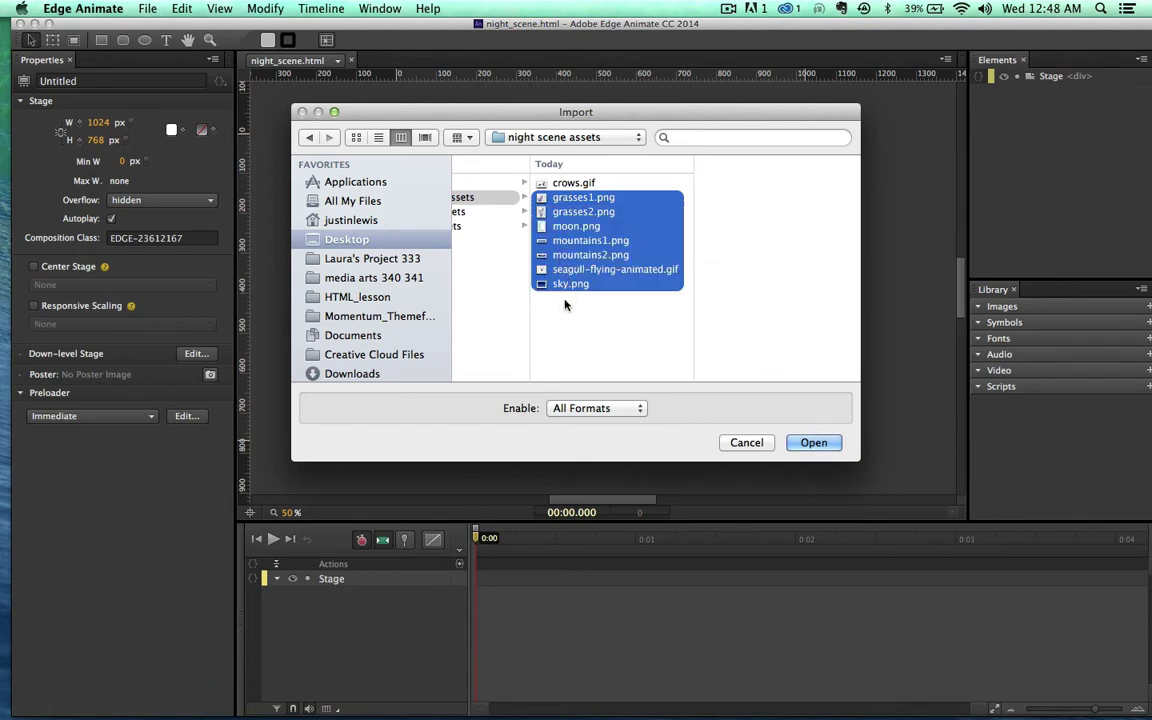
left_click_drag(640, 110, 641, 43)
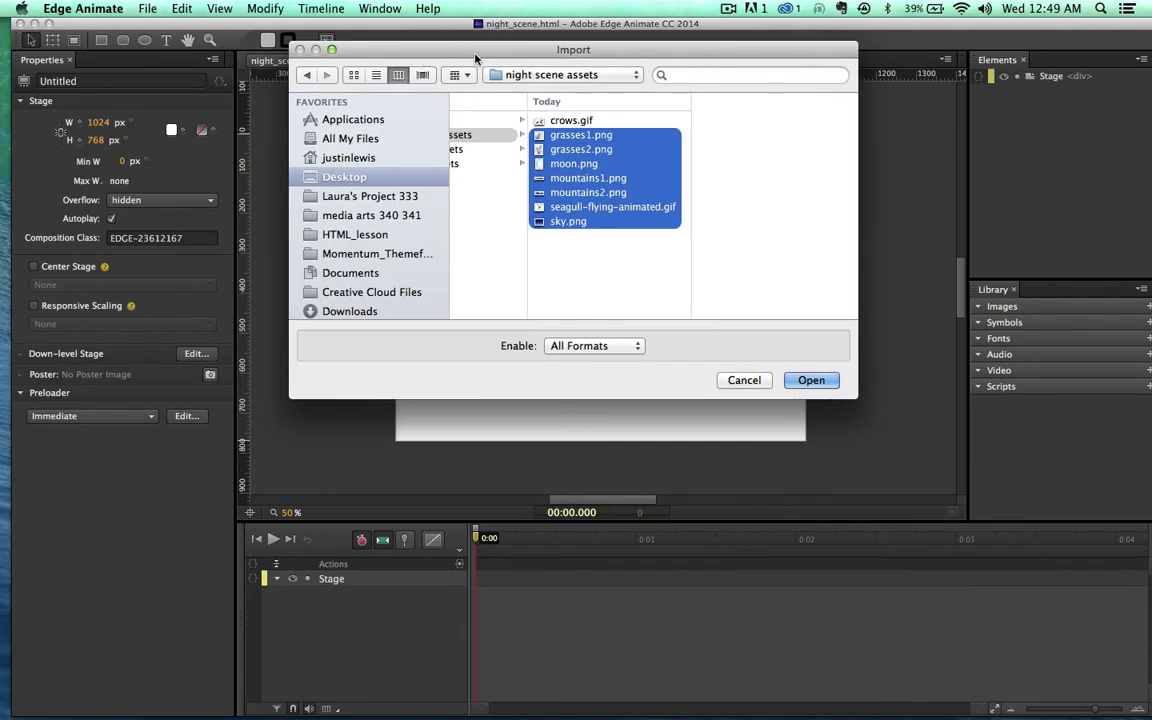
mouse_move(472, 50)
left_mouse_down()
mouse_move(460, 72)
mouse_move(454, 39)
left_mouse_up()
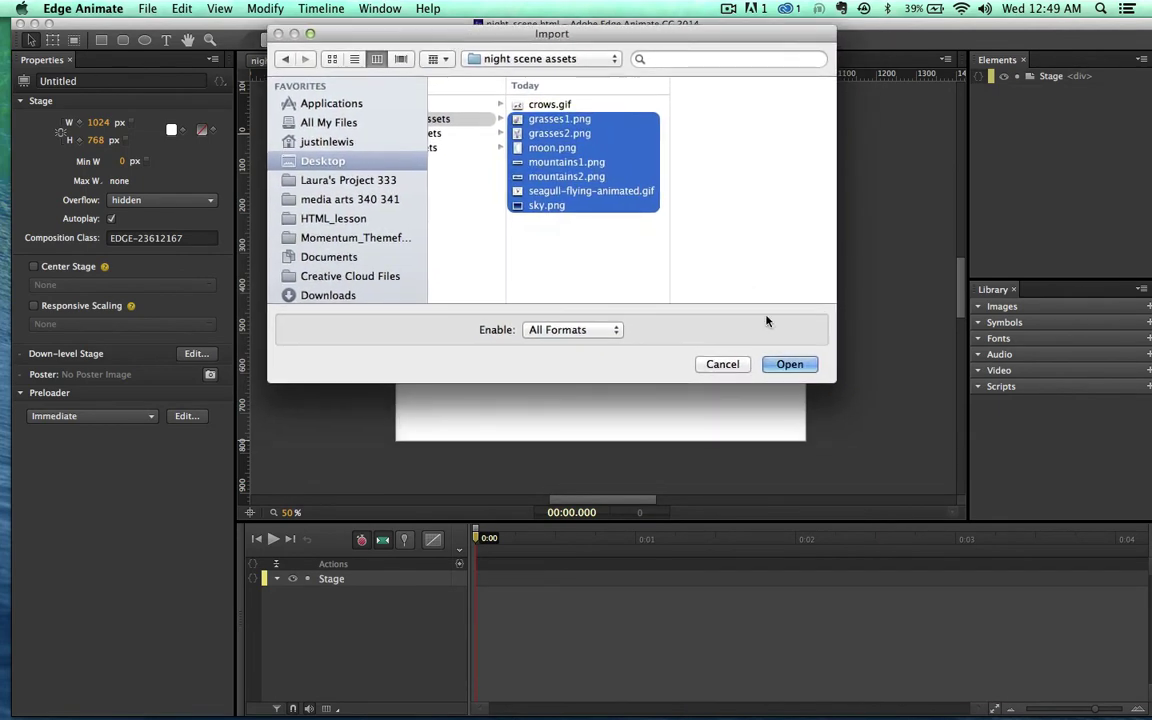
left_click(788, 365)
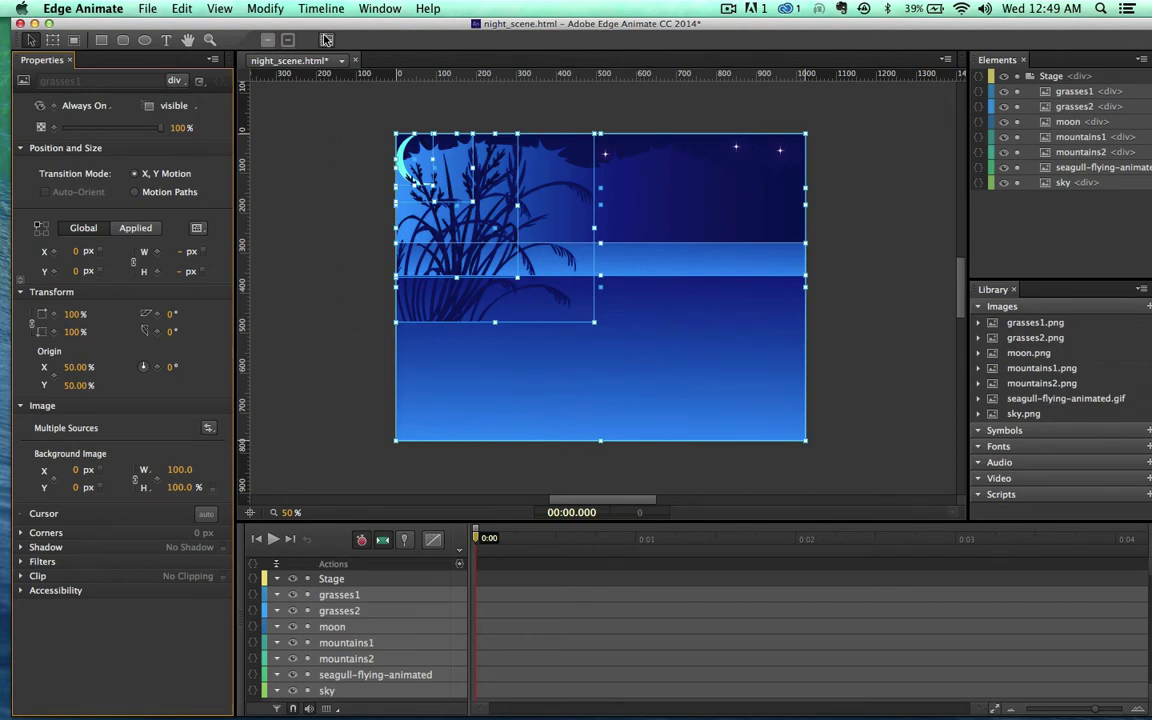
left_click_drag(329, 21, 313, 20)
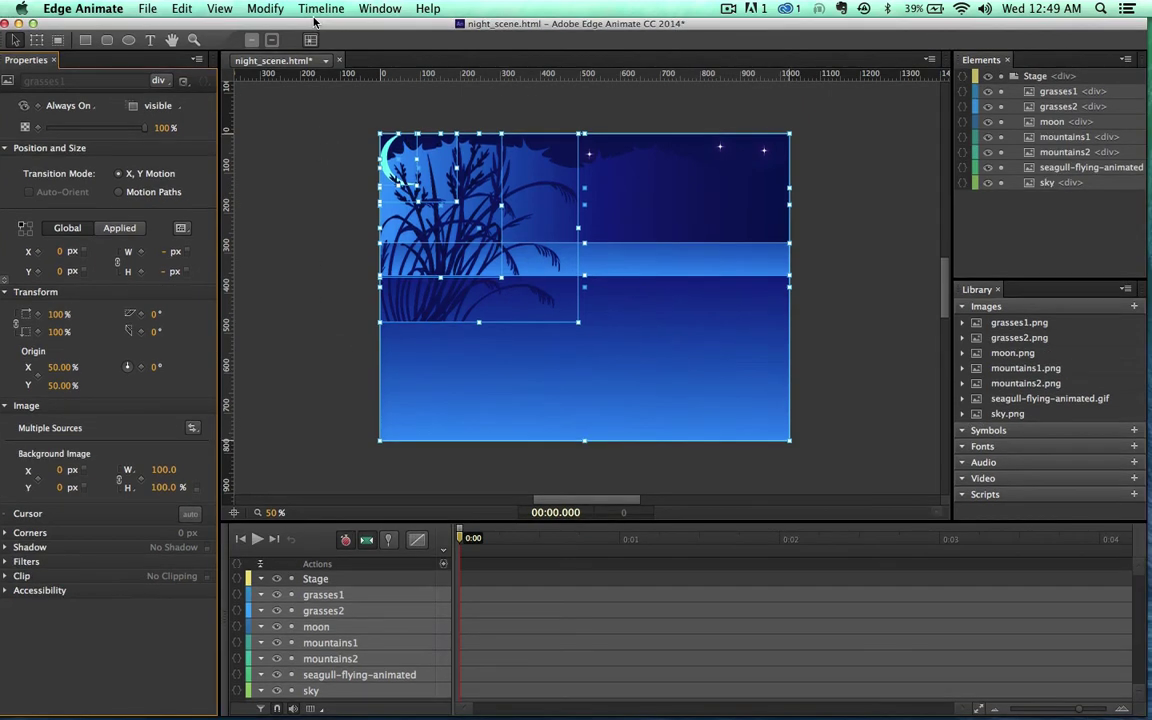
left_click(963, 307)
left_click(963, 307)
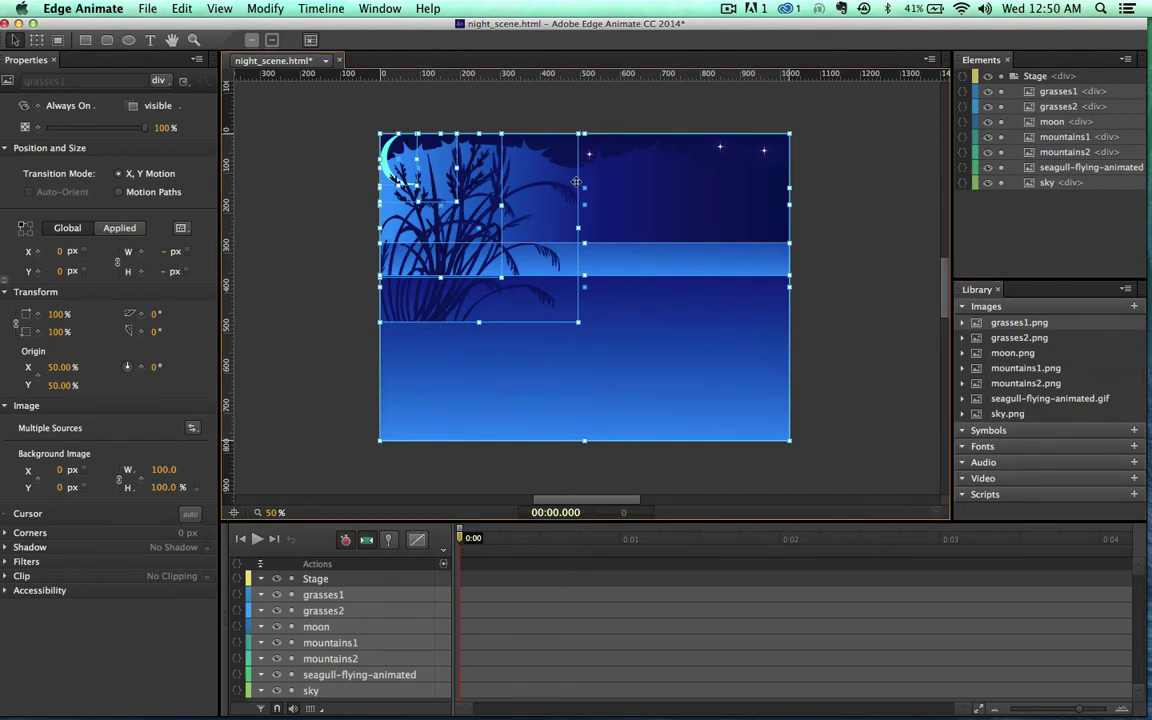
key("Delete")
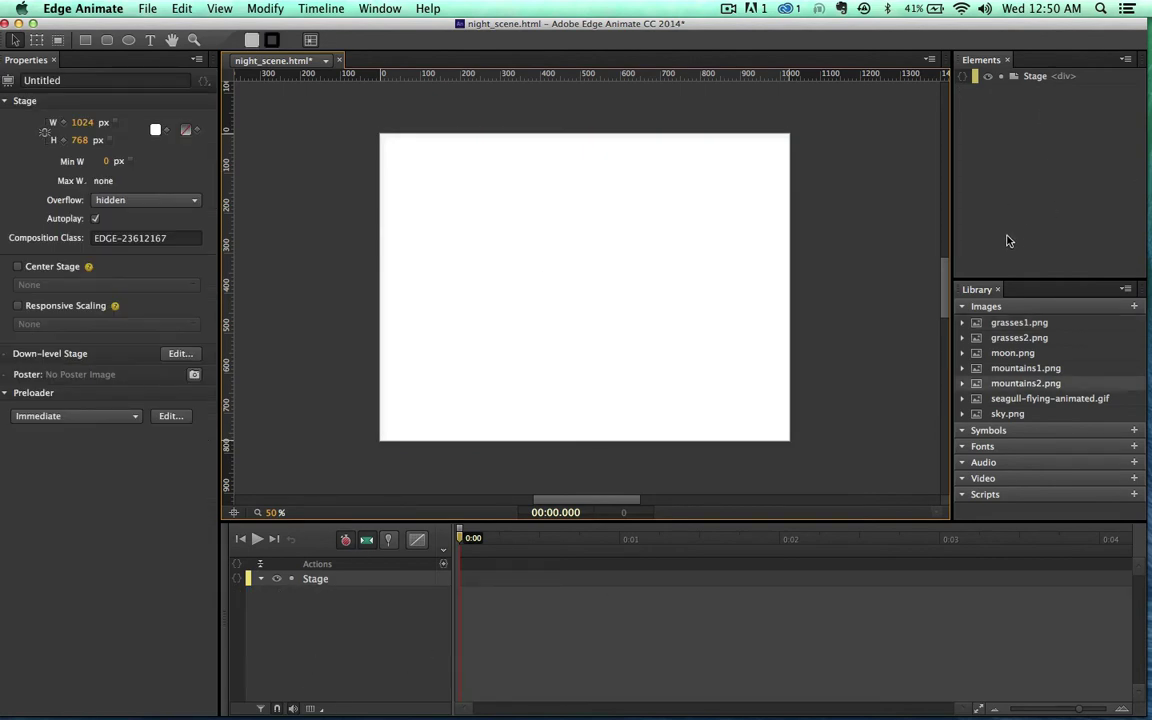
left_click(962, 308)
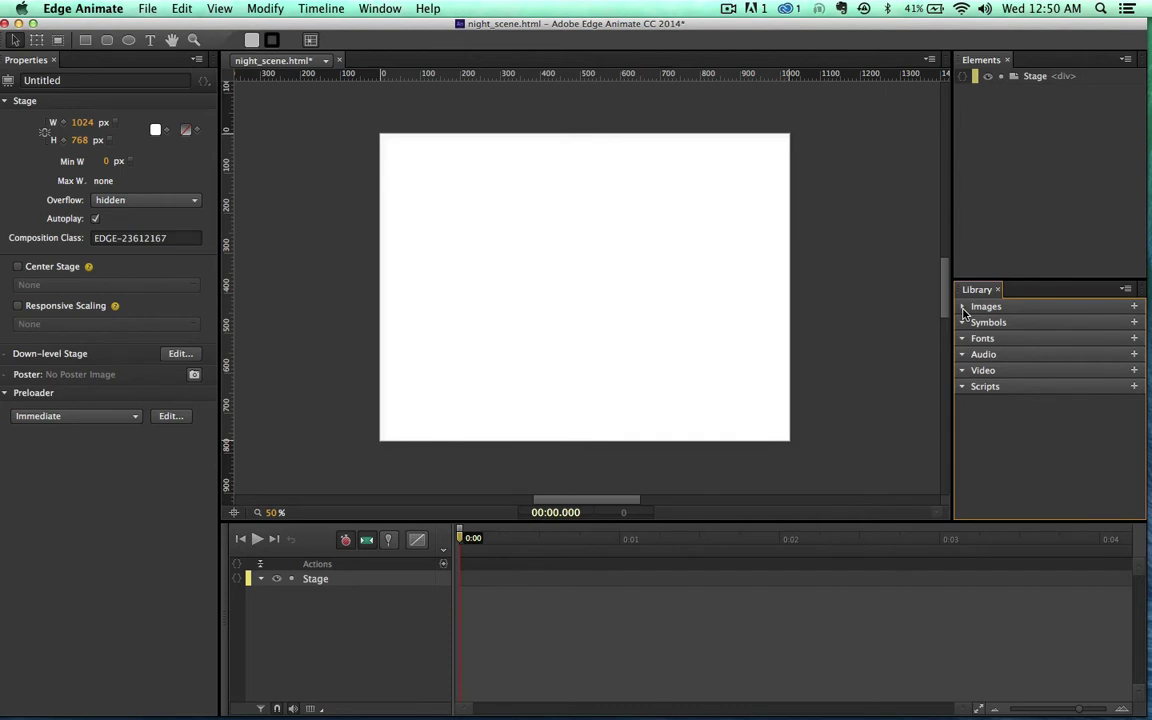
left_click(962, 307)
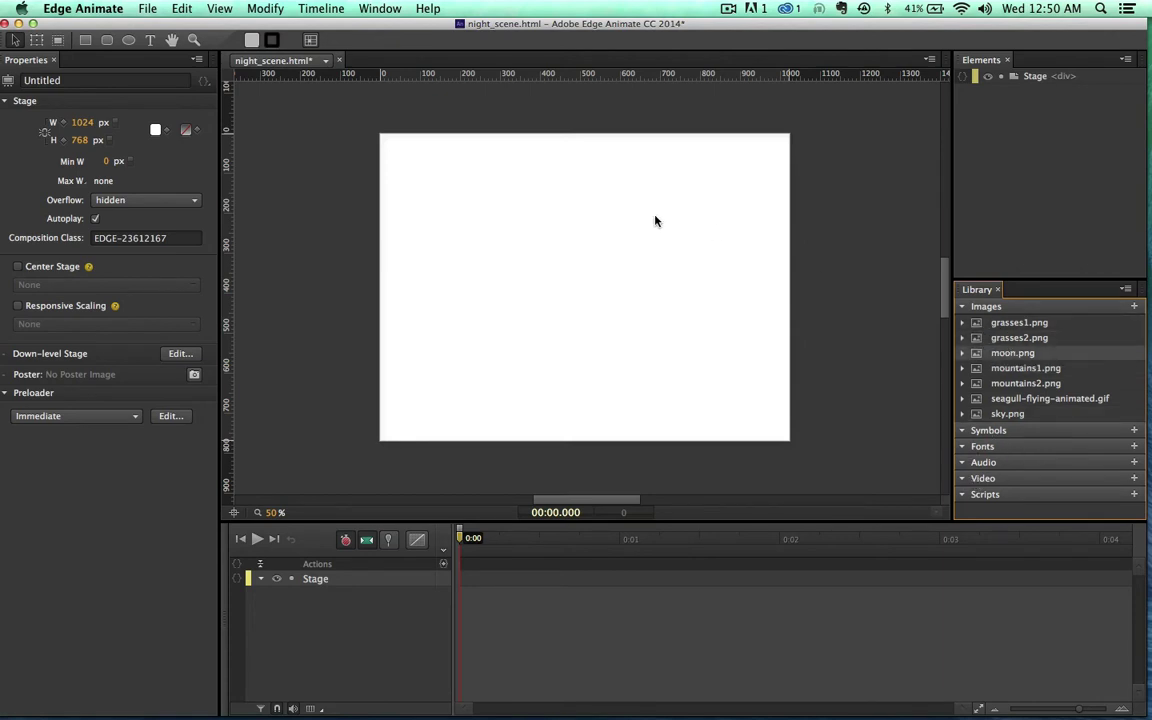
key("ctrl+v")
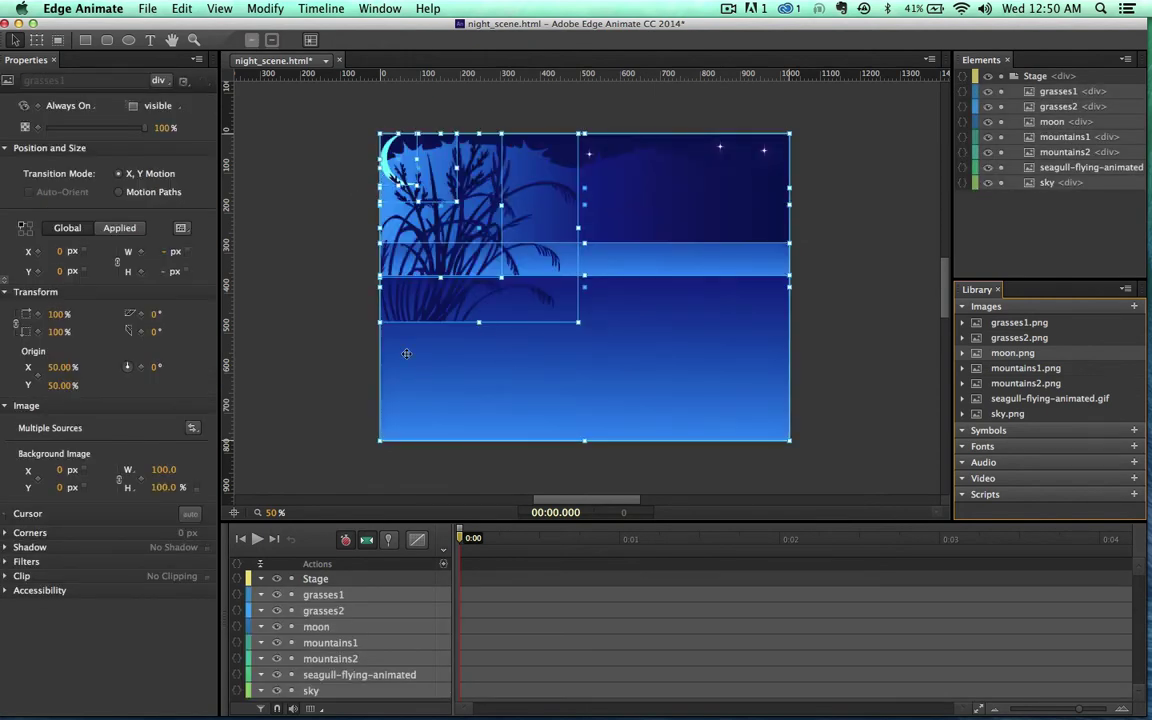
Bring the seagull-flying-animated element to the front of the stacking order
left_click(265, 278)
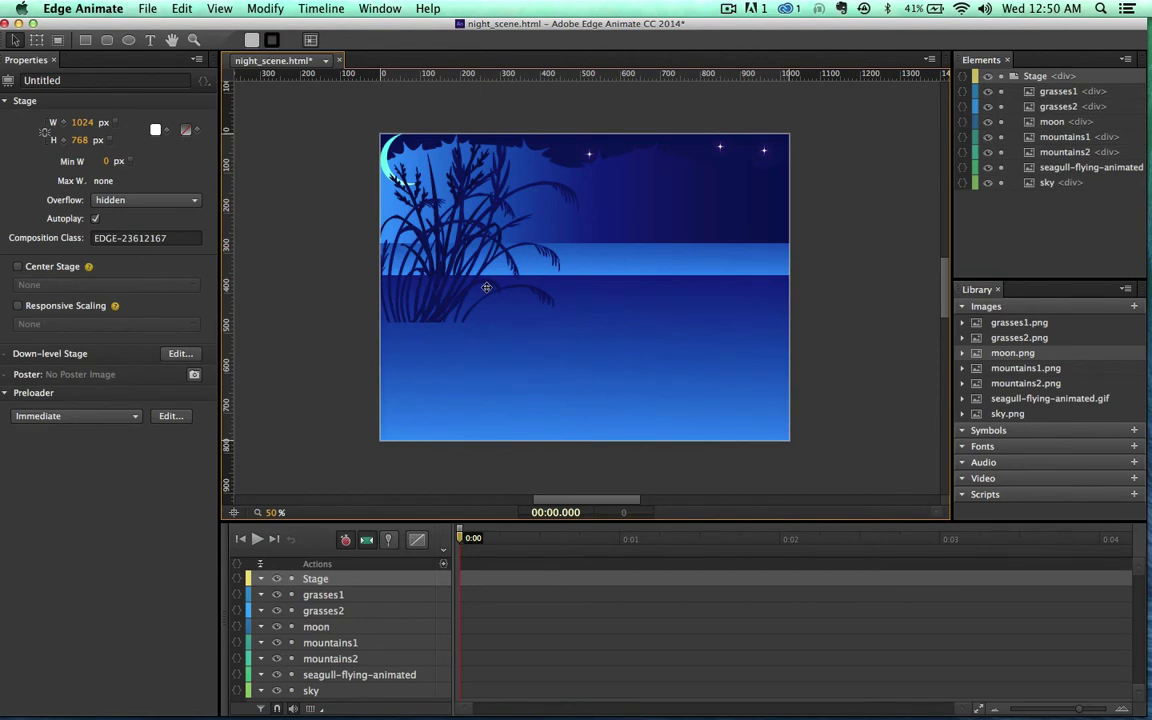
left_click(1029, 186)
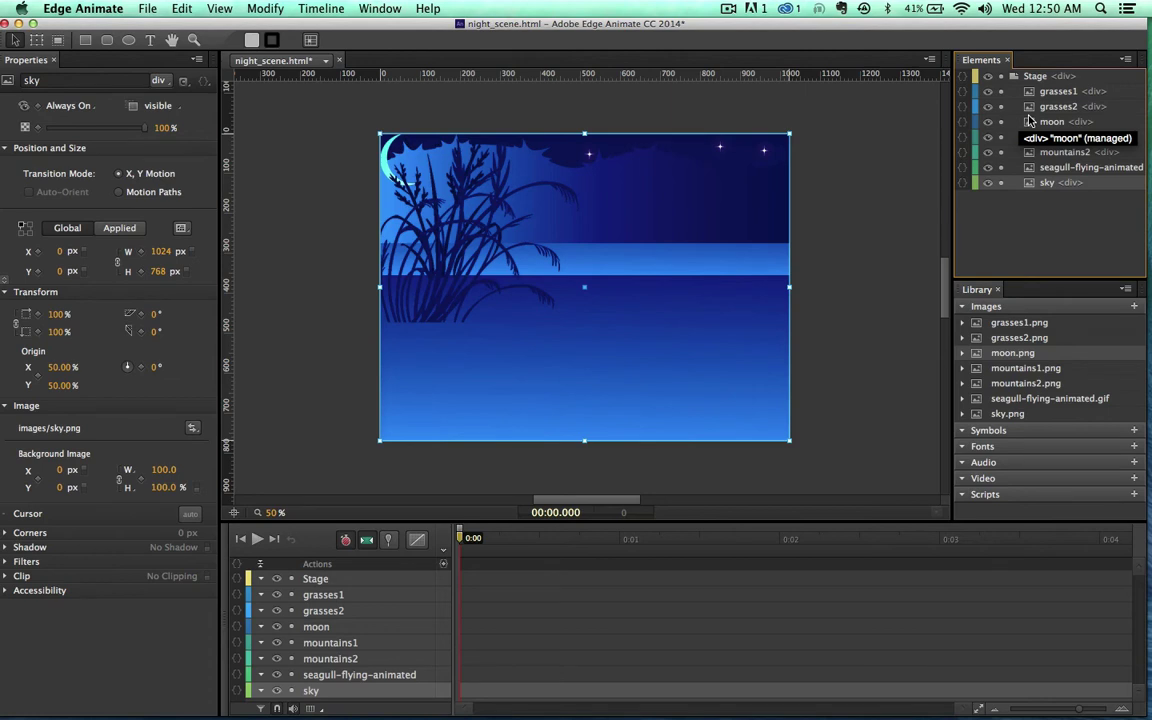
left_click(1030, 153)
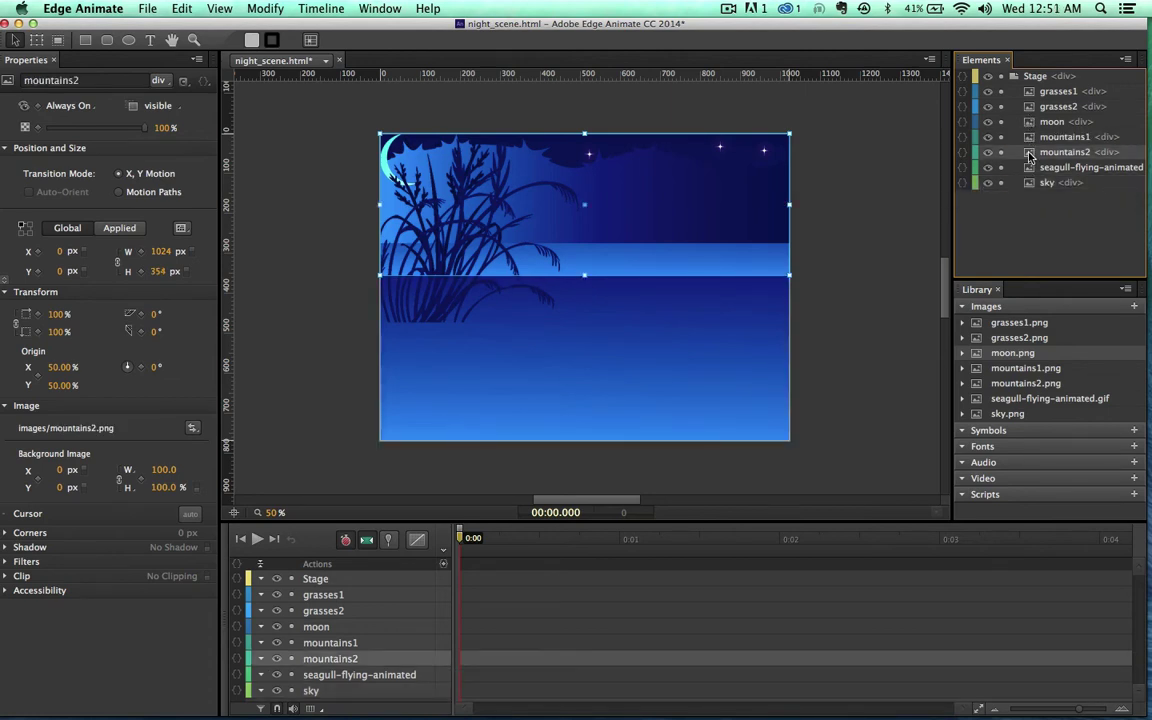
left_click(1027, 140)
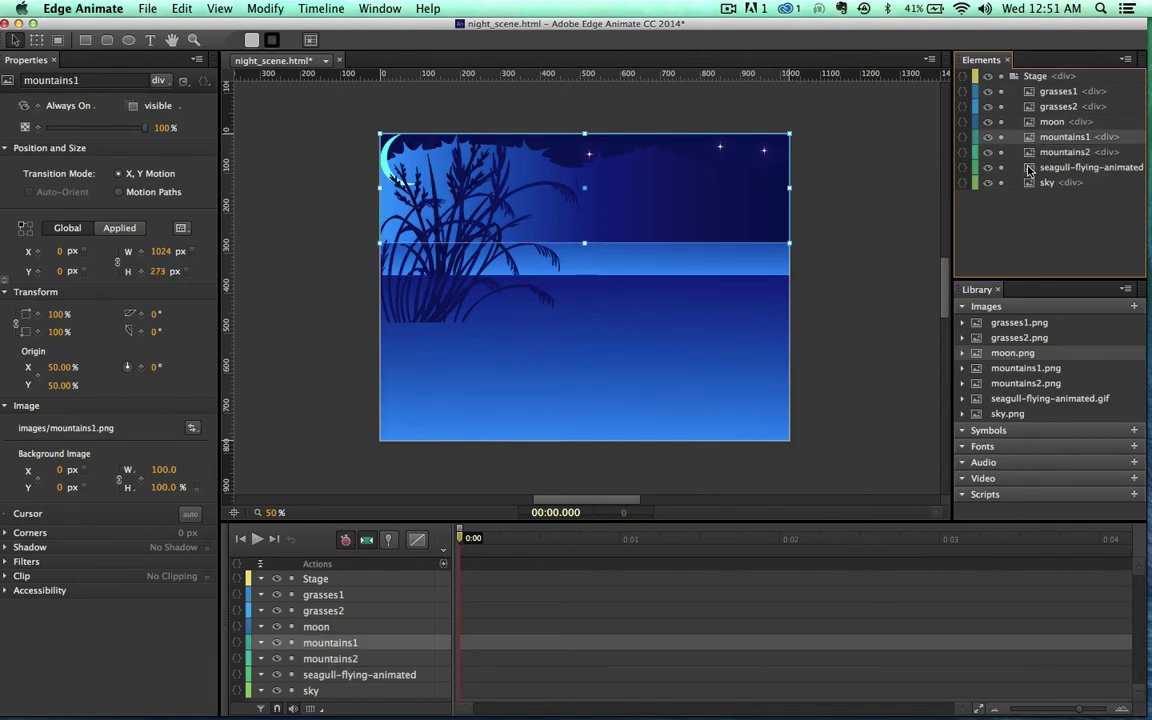
left_click(1028, 168)
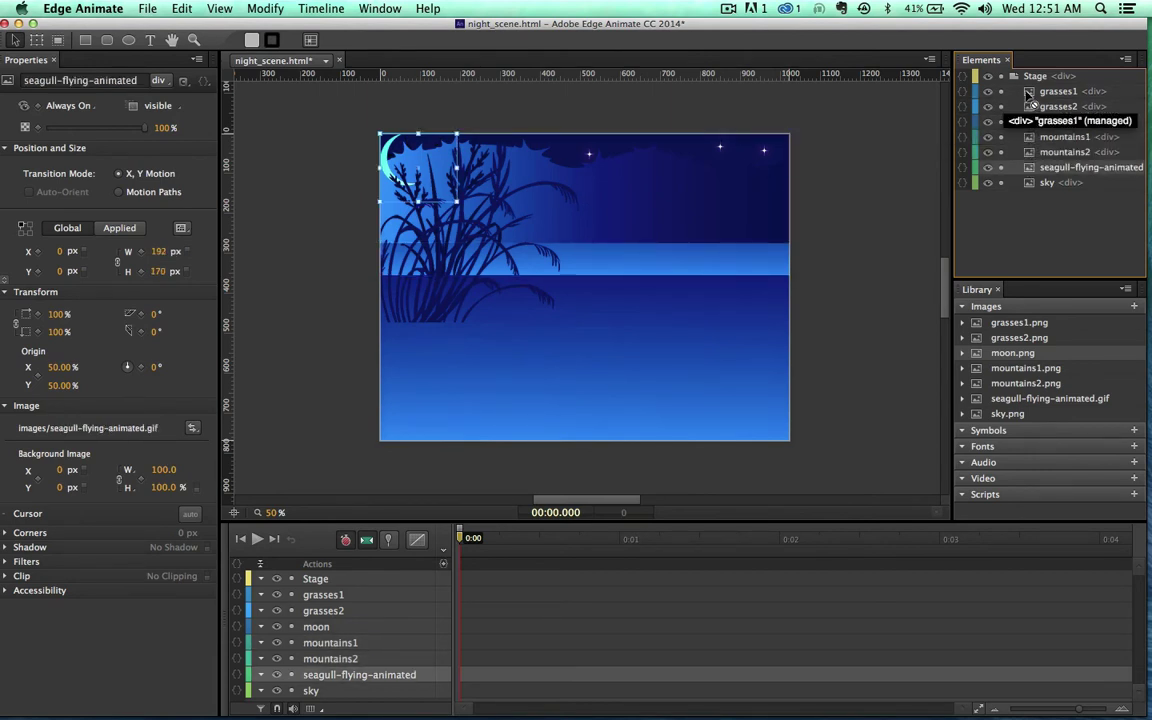
key("super+shift+bracketright")
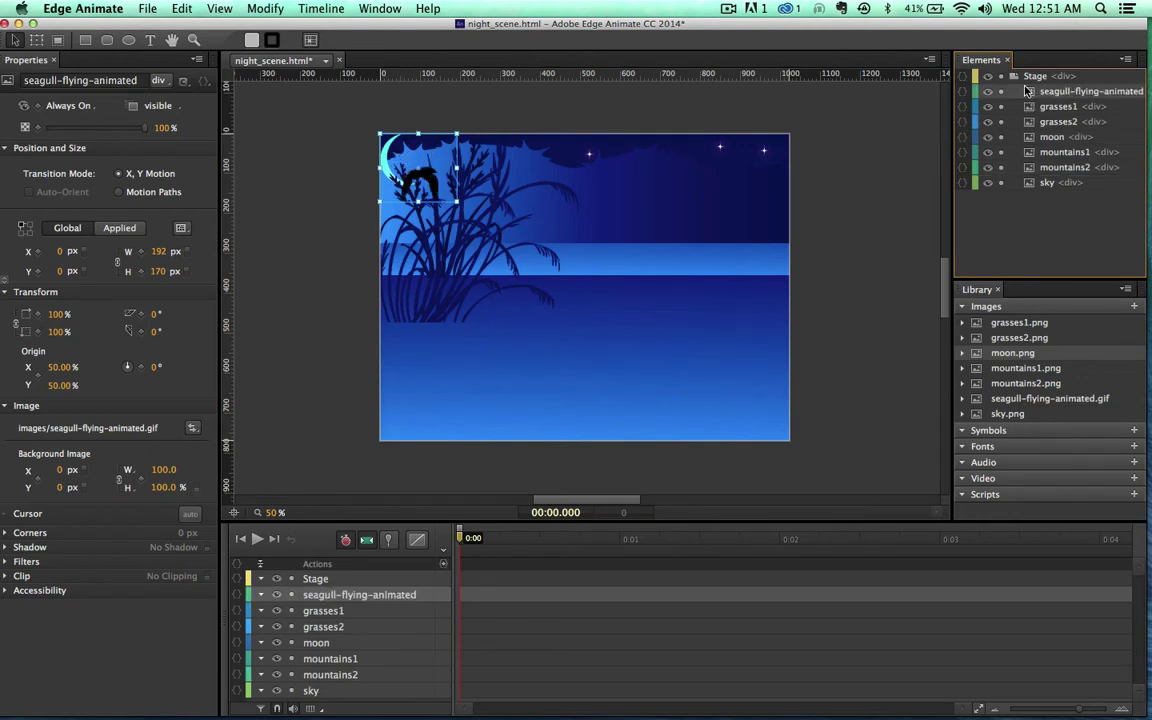
Move mountains2 down the stage to Y 416 px
left_click(1030, 168)
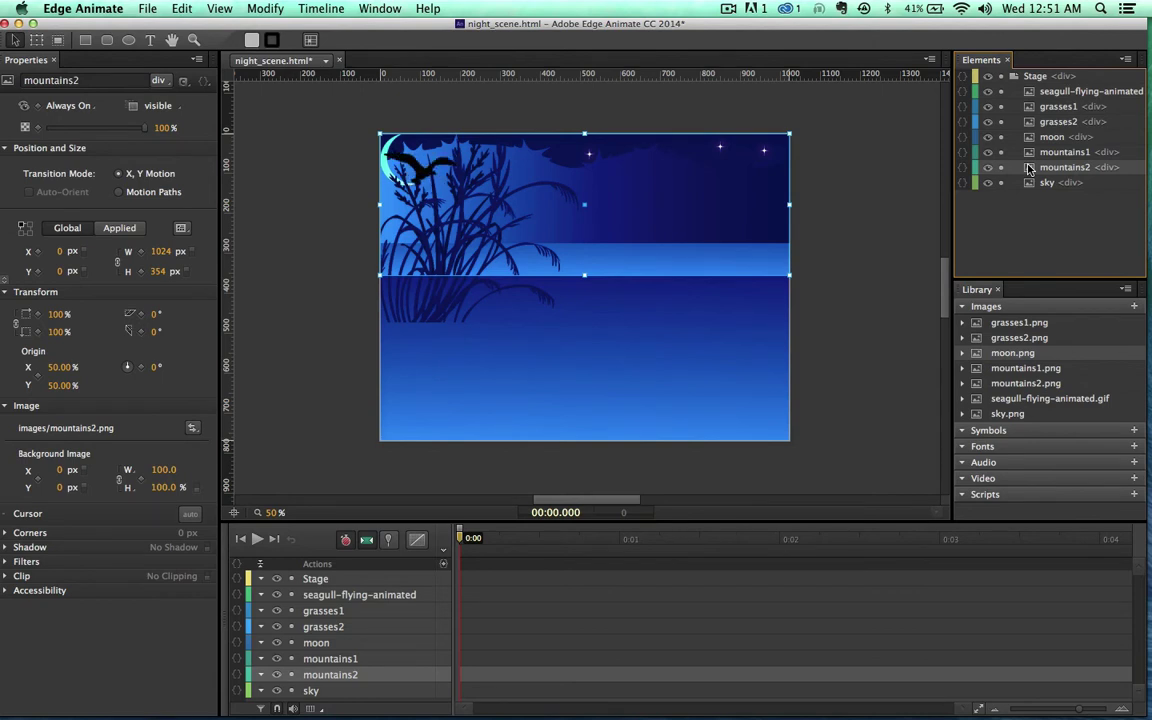
key("shift+Down")
key("shift+Down")
key("shift+Down")
key("shift+Down")
key("shift+Down")
key("shift+Down")
key("shift+Down")
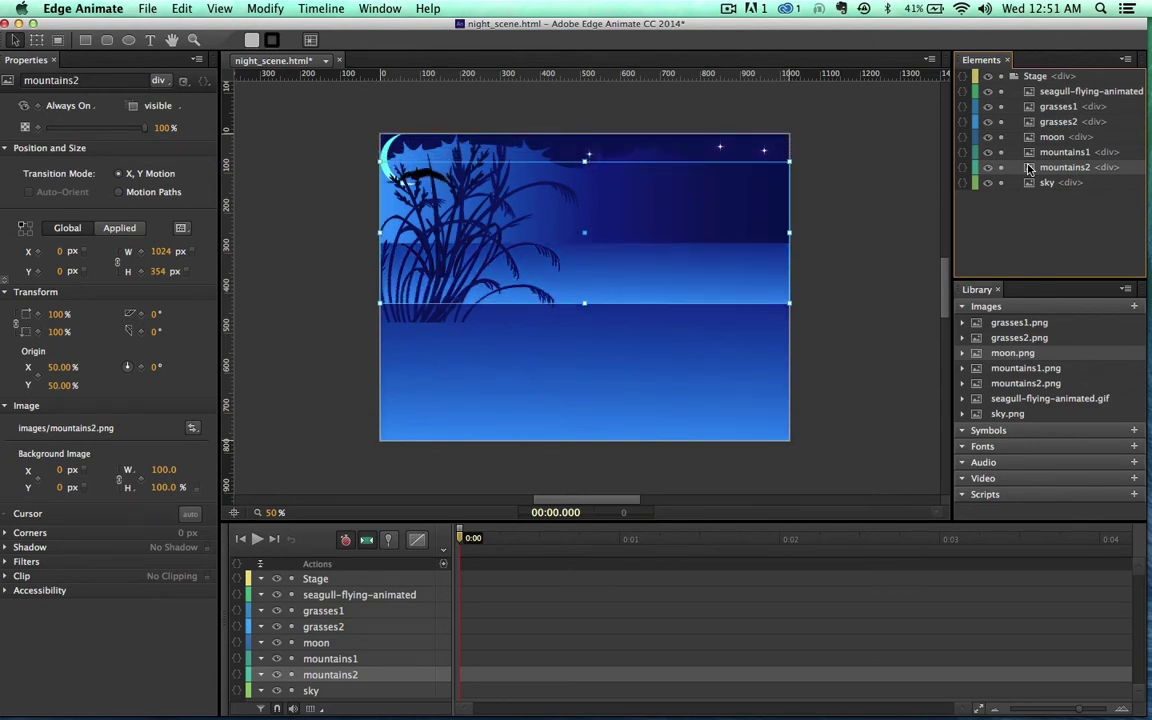
key("shift+Down")
key("shift+Down")
key("shift+Down")
key("shift+Down")
key("shift+Down")
key("shift+Down")
key("shift+Down")
key("shift+Down")
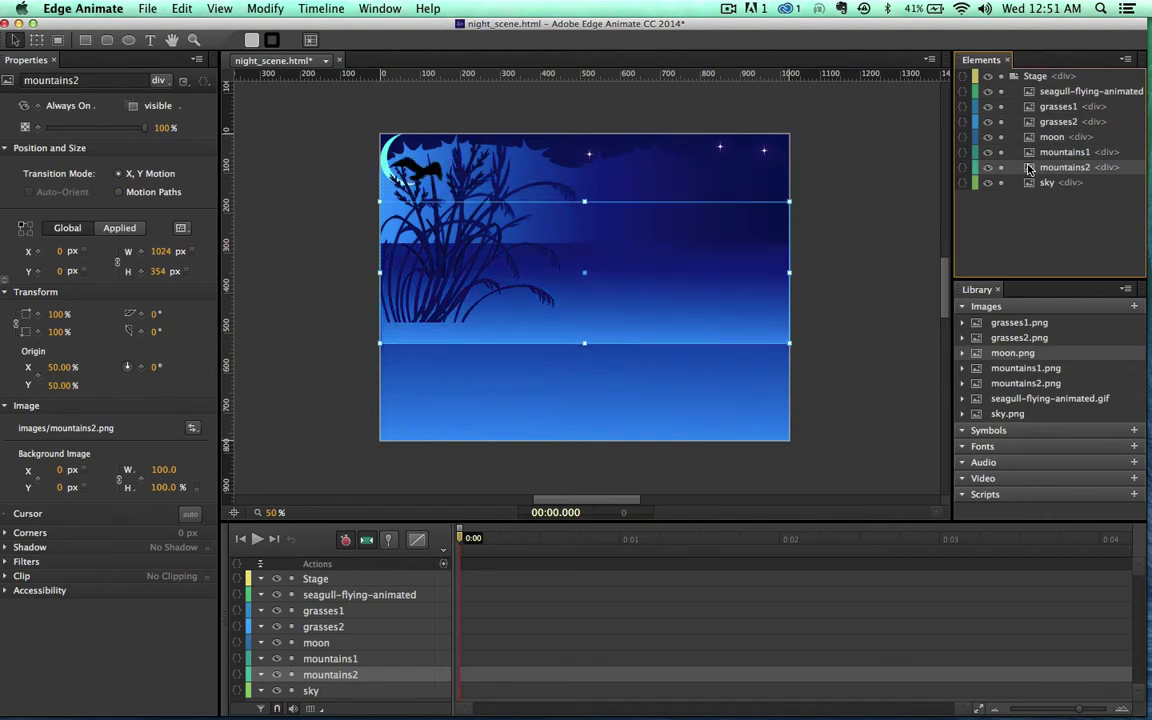
key("shift+Down")
key("shift+Down")
key("shift+Down")
key("shift+Down")
key("shift+Down")
key("shift+Down")
key("shift+Down")
key("shift+Down")
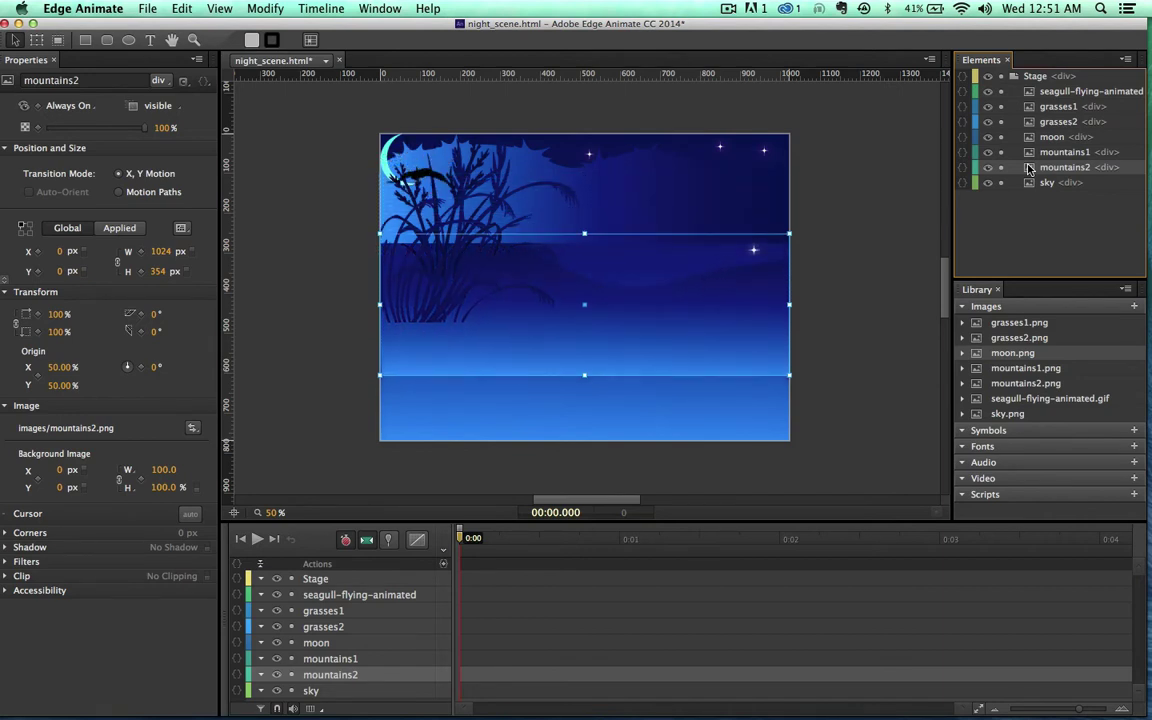
key("shift+Down")
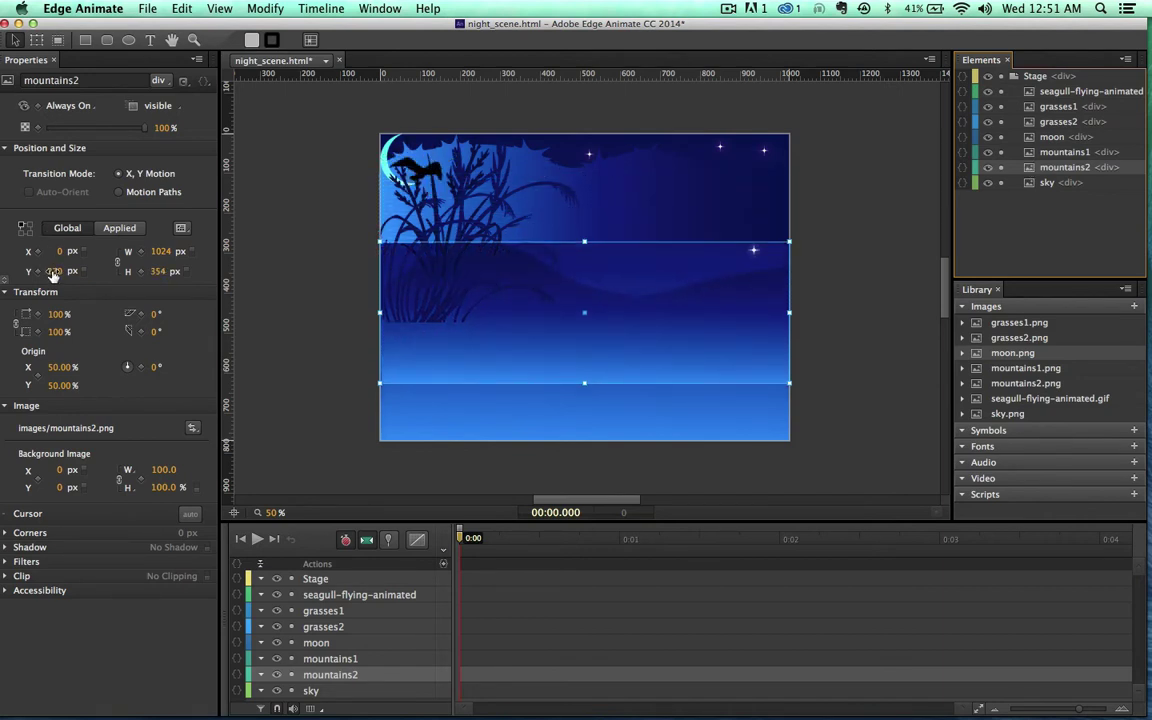
left_click_drag(52, 275, 123, 271)
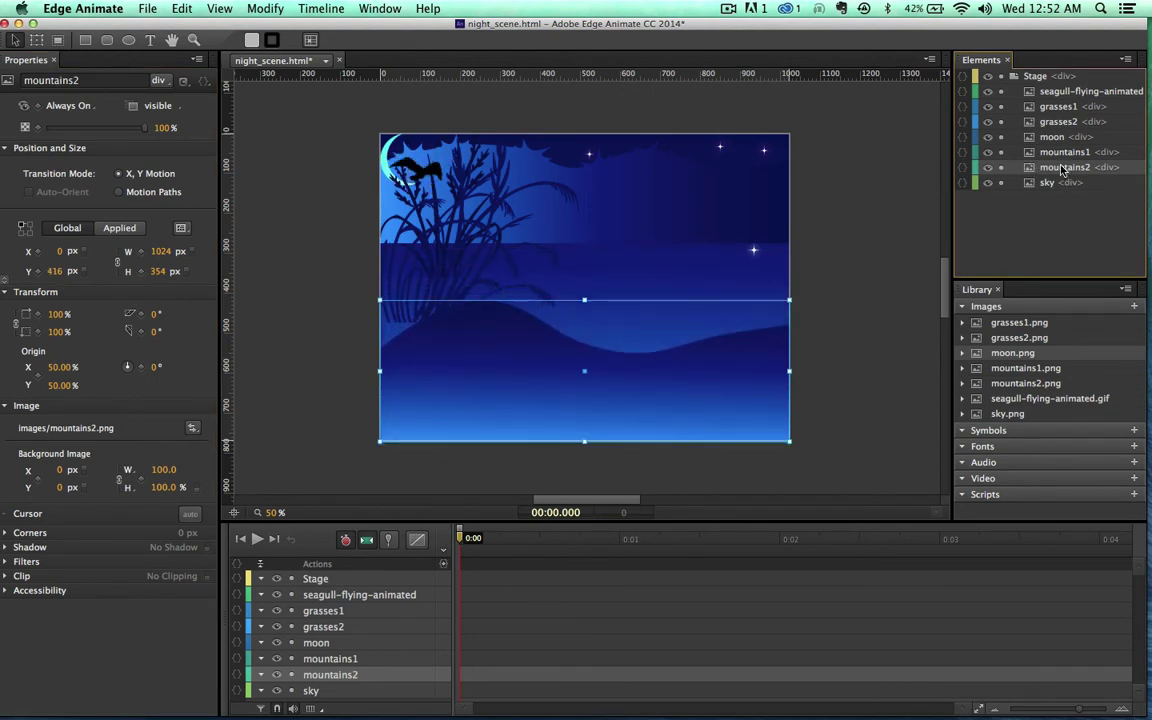
Move mountains1 down to the stage bottom, aligned with the left edge
left_click(1033, 155)
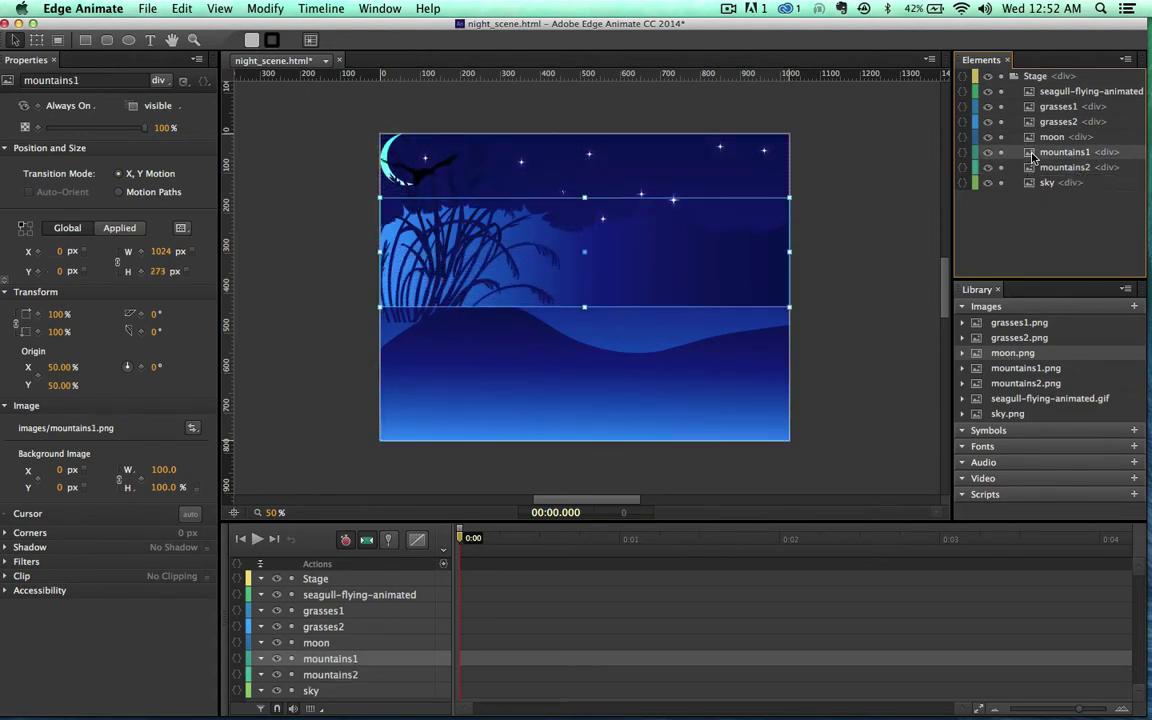
left_click_drag(664, 264, 685, 393)
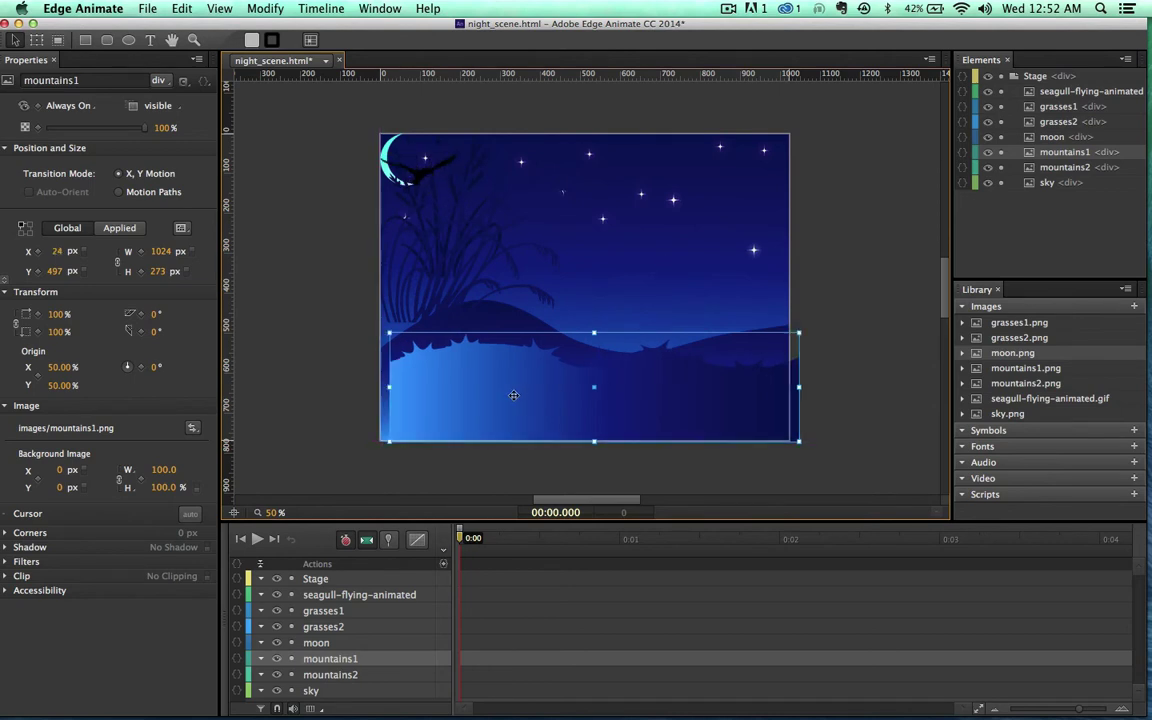
left_click_drag(513, 395, 506, 394)
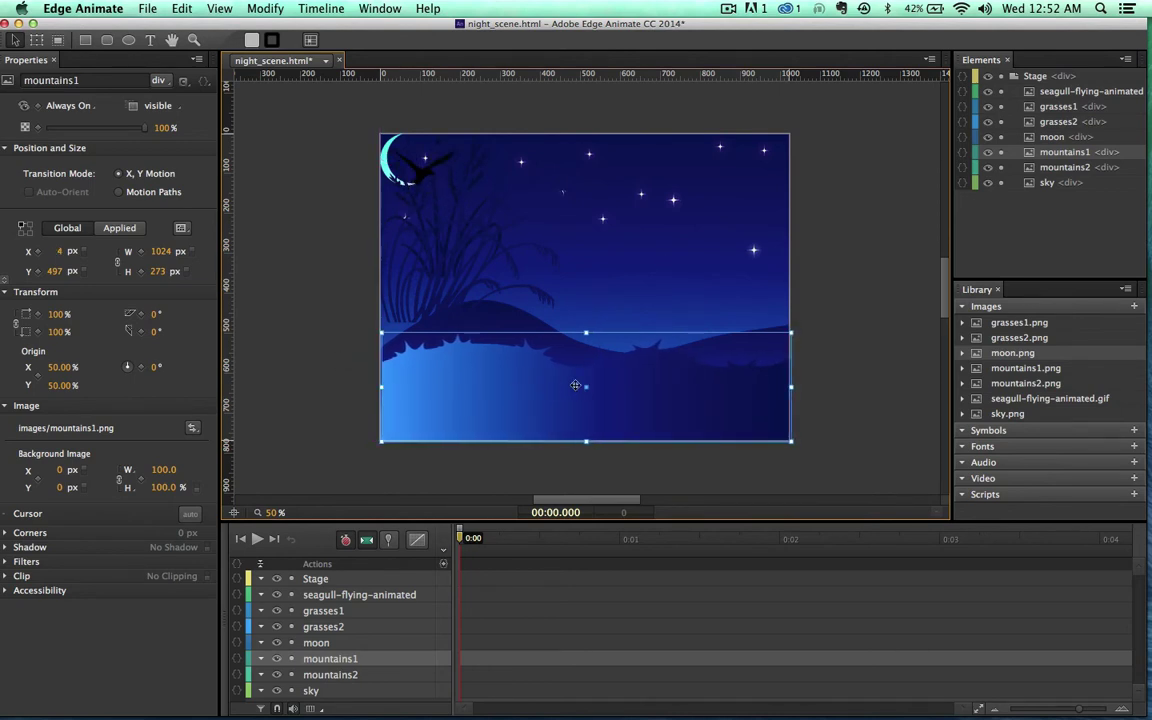
Place grasses1 at the lower left and grasses2 at X 565, Y 409 px
left_click(552, 211)
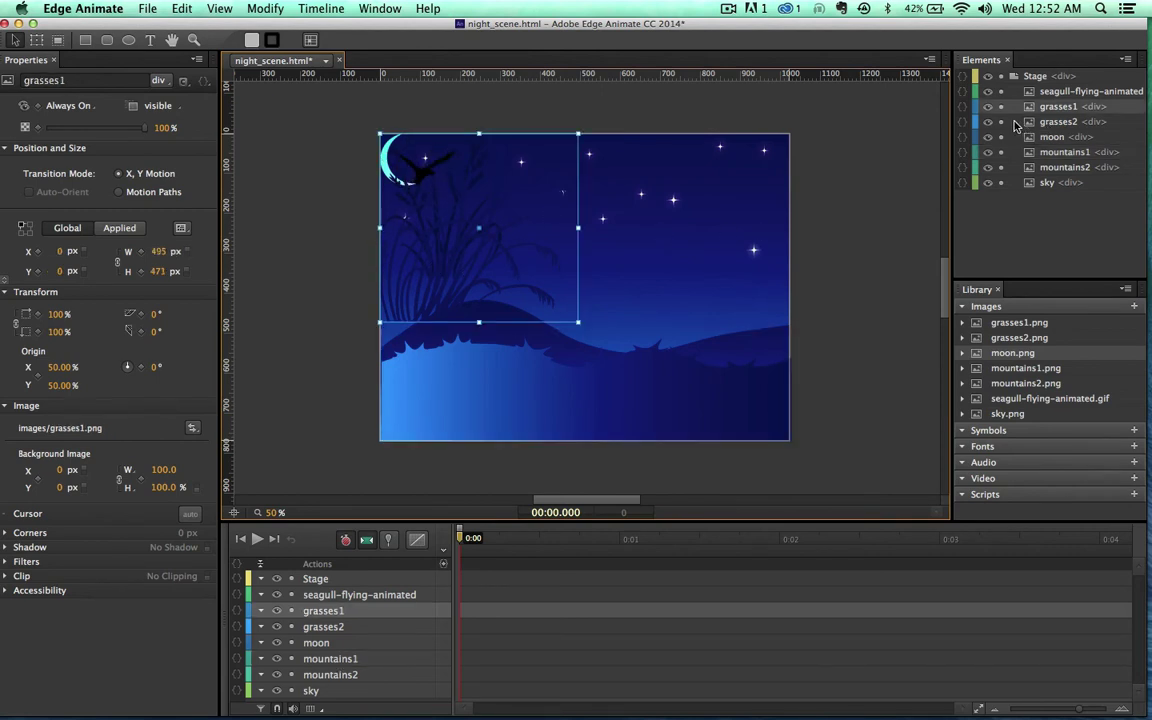
key("shift+Down")
key("shift+Down")
key("shift+Down")
key("shift+Down")
key("shift+Down")
key("shift+Down")
key("shift+Down")
key("shift+Down")
key("shift+Down")
key("shift+Down")
key("shift+Down")
key("shift+Down")
key("shift+Down")
key("shift+Down")
key("shift+Down")
left_click_drag(445, 360, 440, 400)
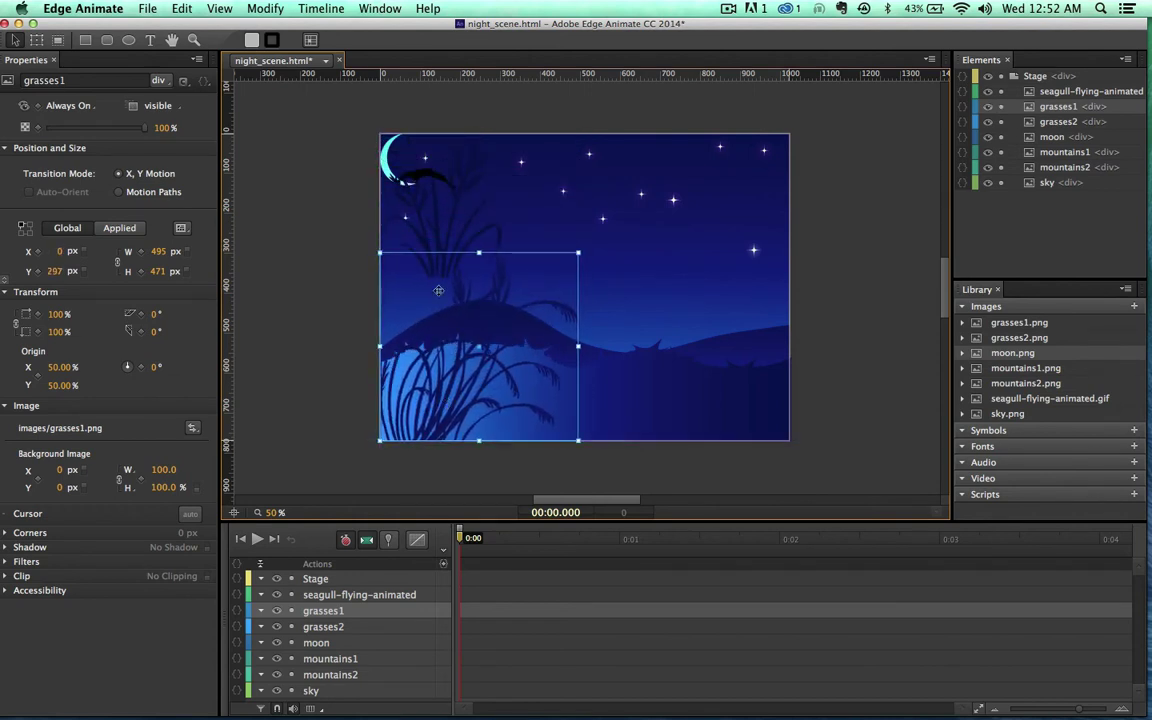
left_click(1033, 122)
left_click_drag(436, 224, 664, 389)
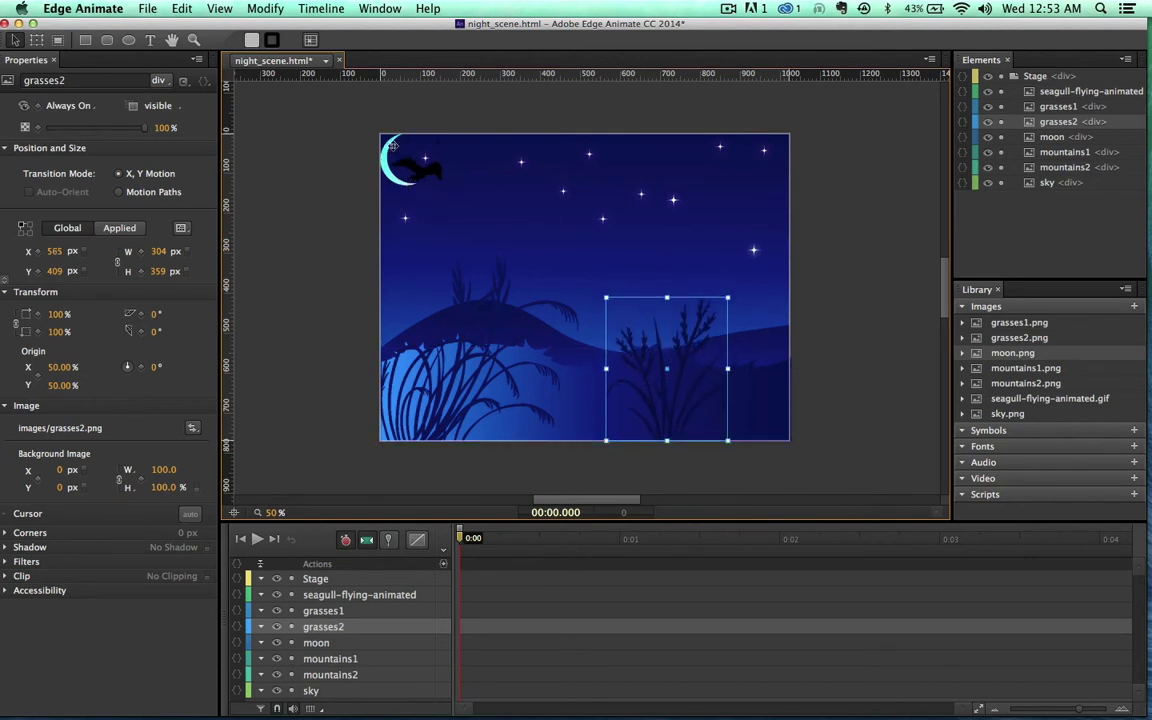
Shift the moon to mid-sky and move the seagull just off the stage's left edge
left_click(1035, 140)
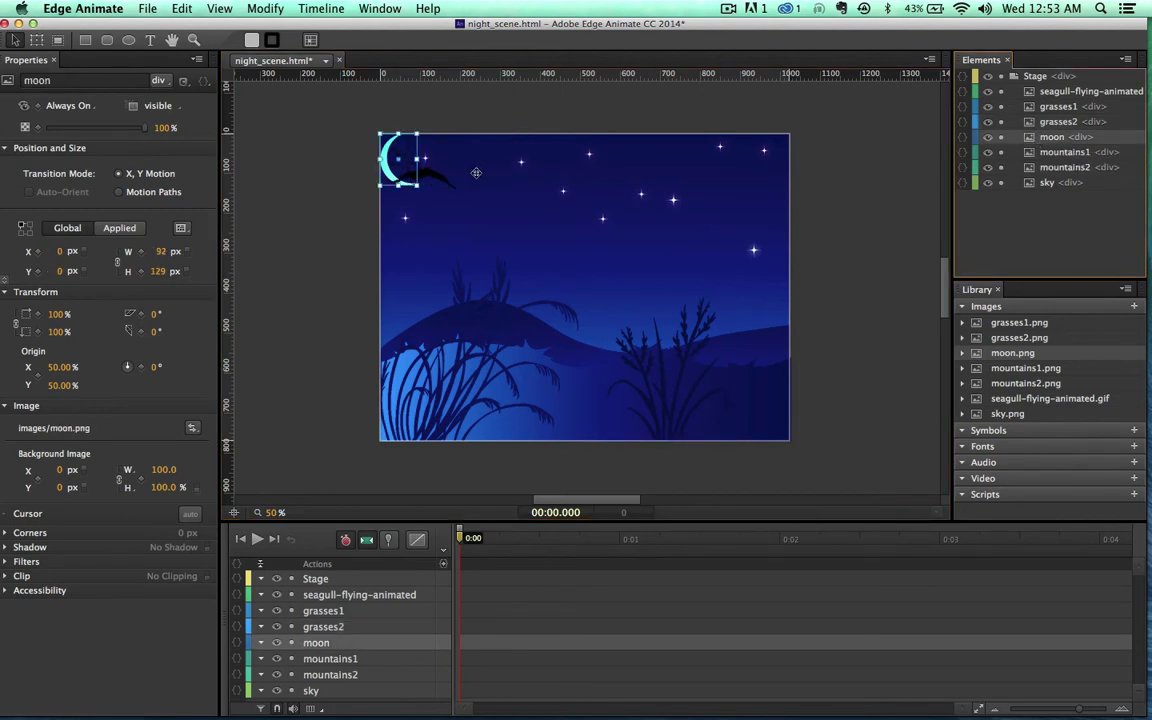
left_click_drag(381, 155, 632, 173)
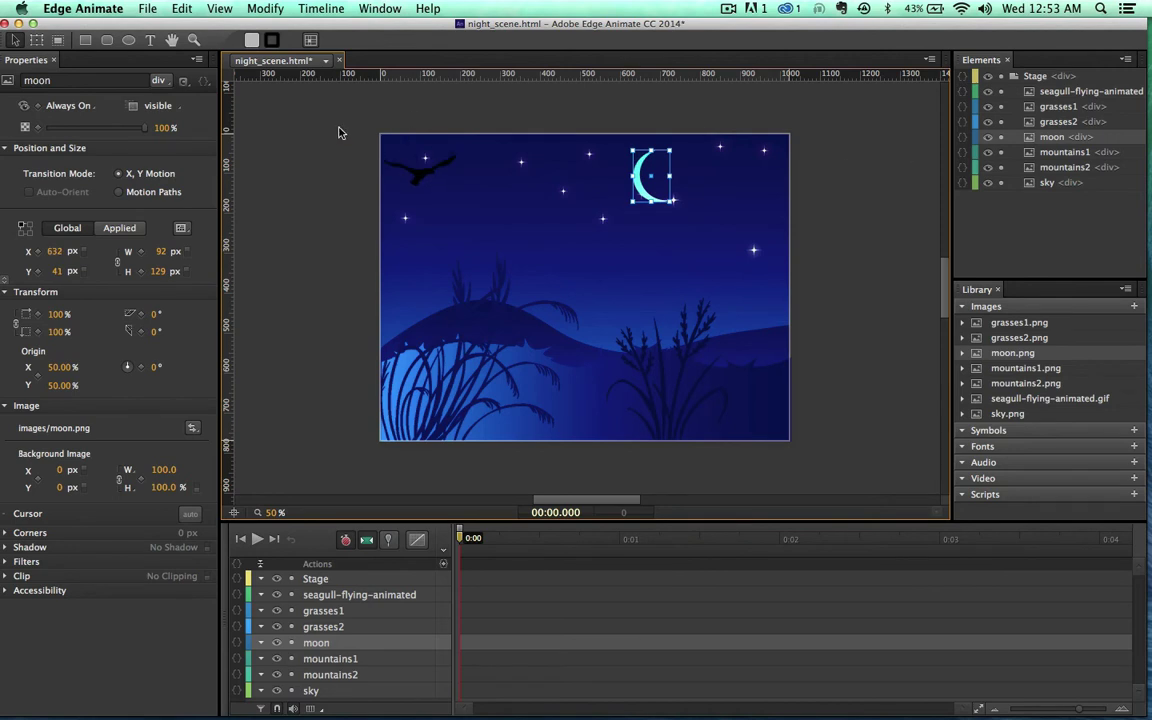
left_click(1030, 94)
left_click(463, 170)
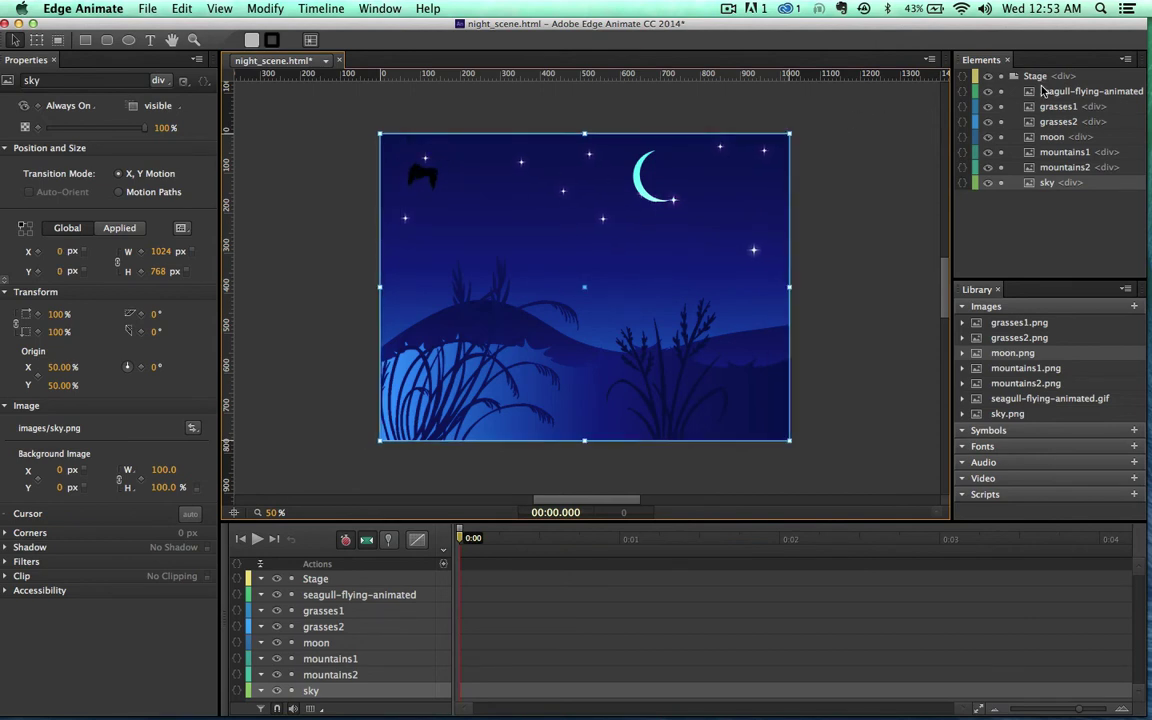
left_click(411, 185)
left_click_drag(411, 185, 294, 218)
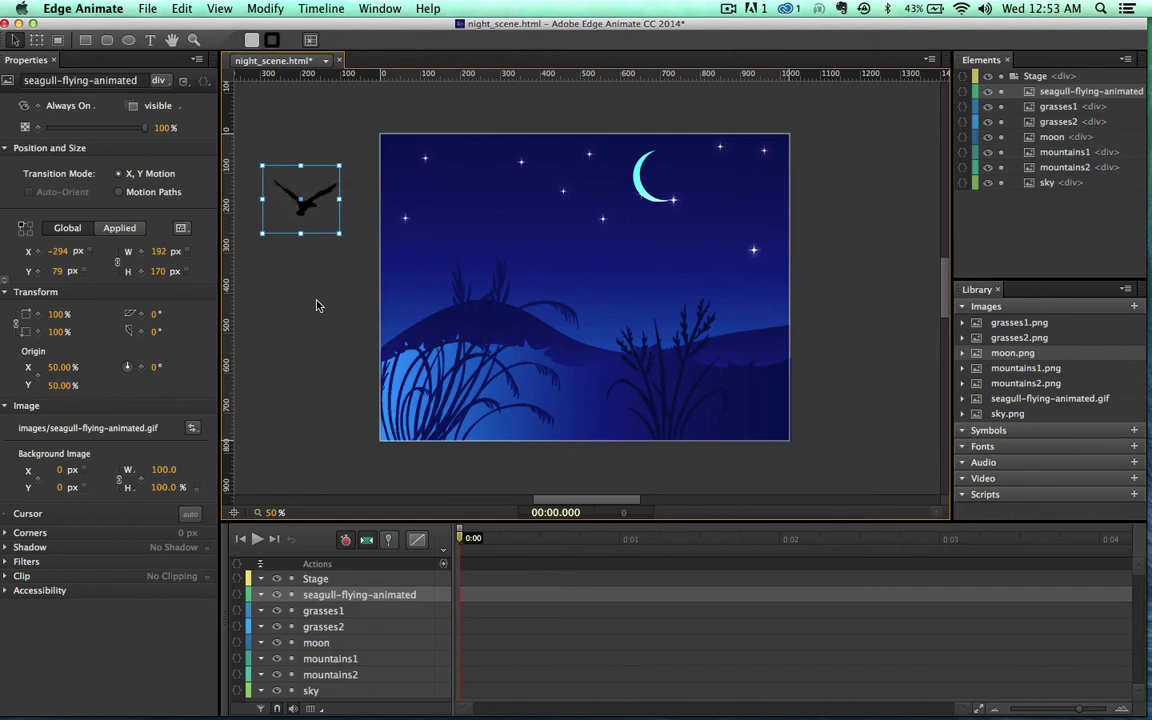
Drag the moon off the left edge to X -137, Y 193, beside the seagull
left_click(641, 189)
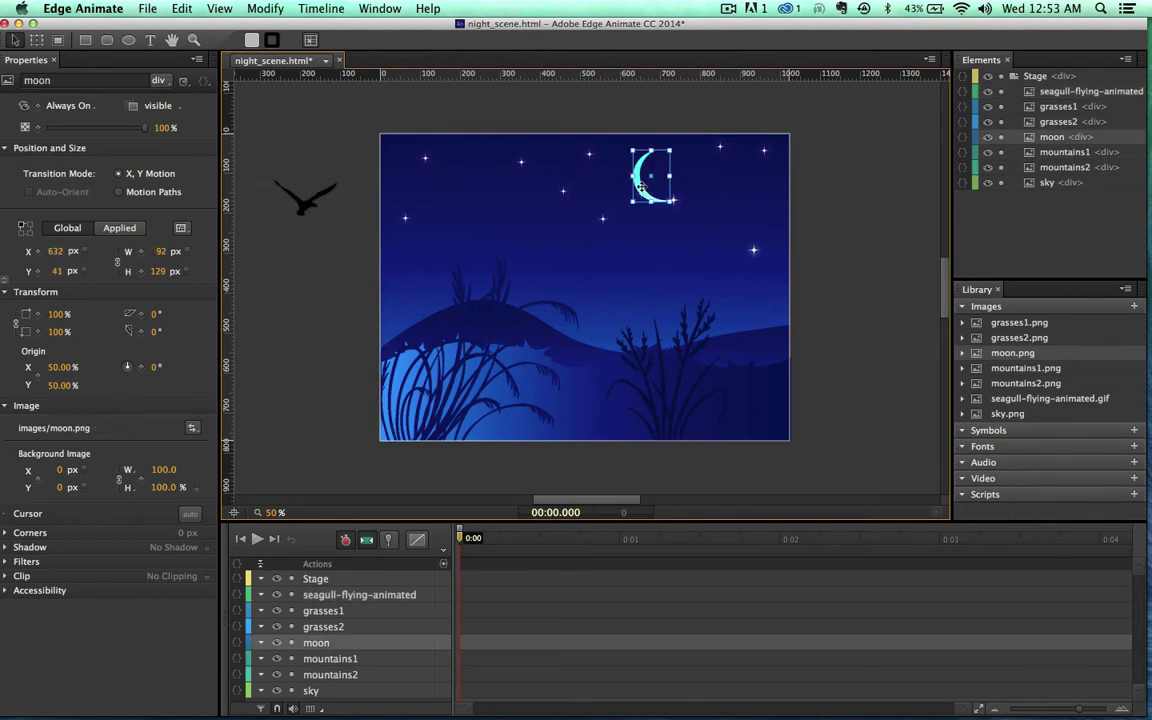
left_click_drag(641, 189, 334, 247)
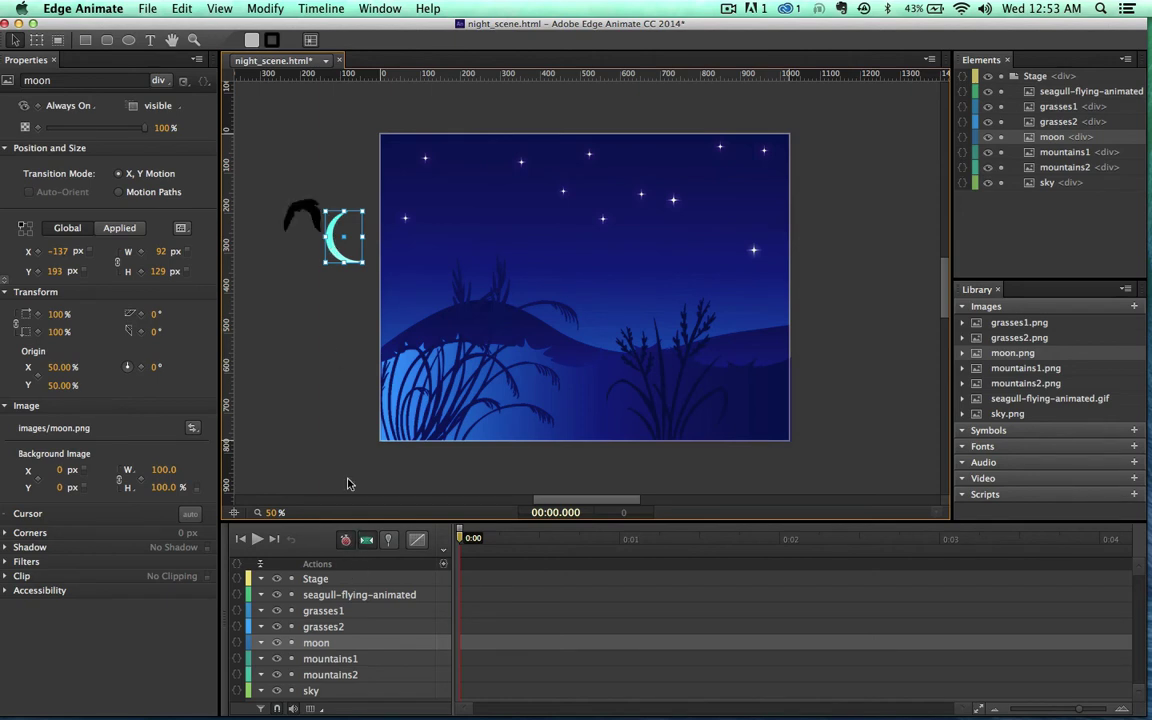
left_click_drag(267, 22, 294, 20)
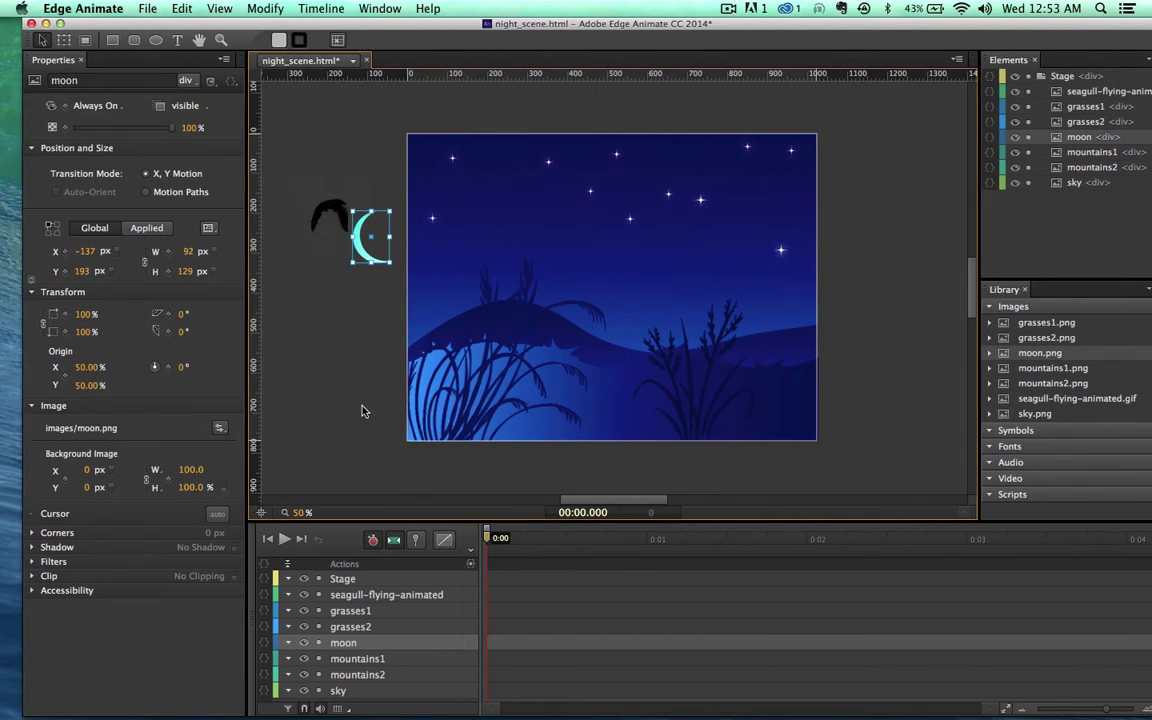
Switch the moon to Motion Paths and record its starting Location keyframe at 0:00
left_click(146, 194)
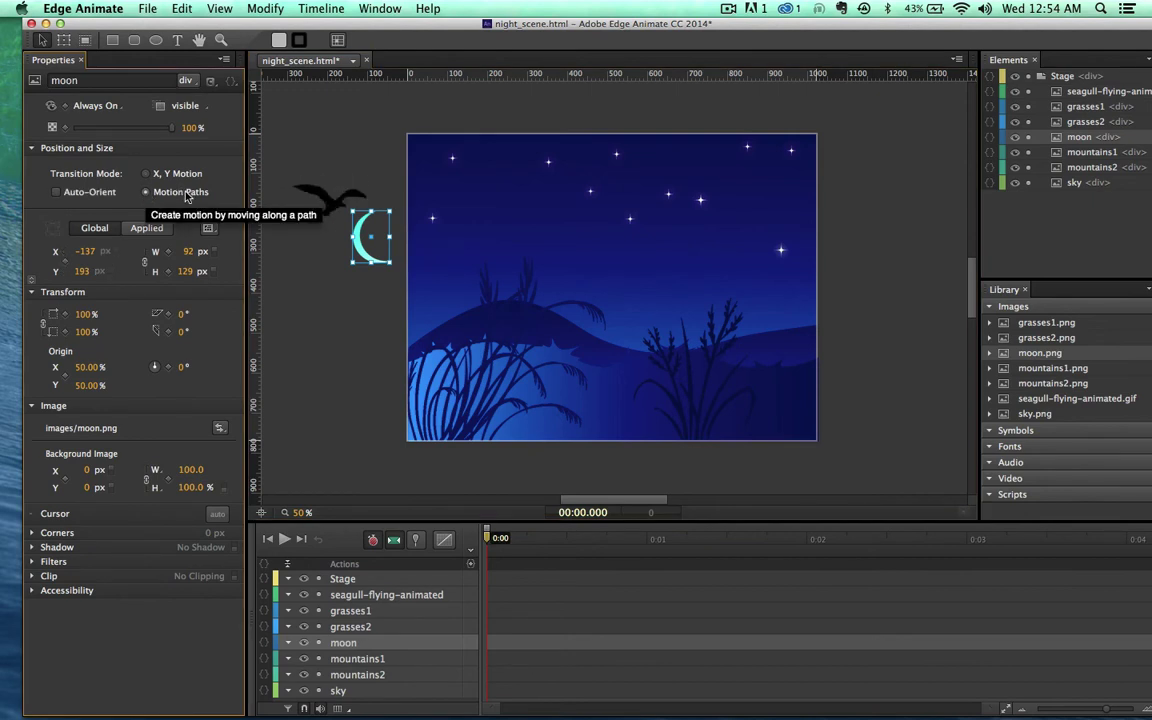
left_click(63, 265)
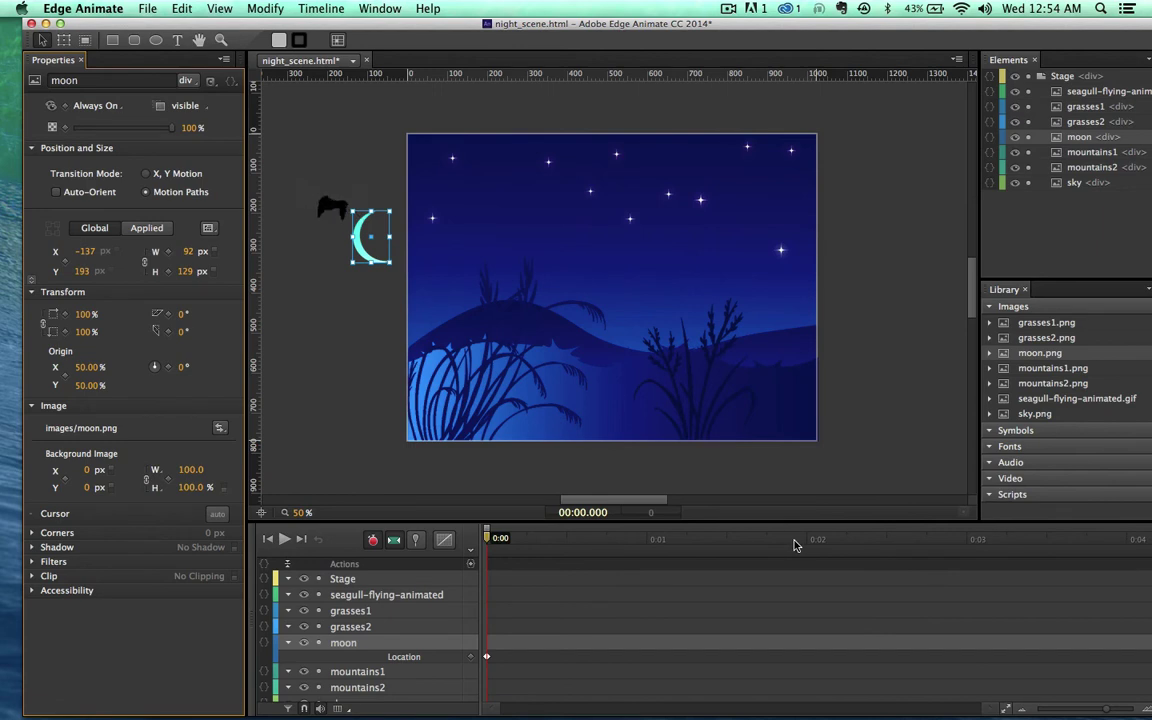
left_click_drag(795, 545, 972, 545)
key("space")
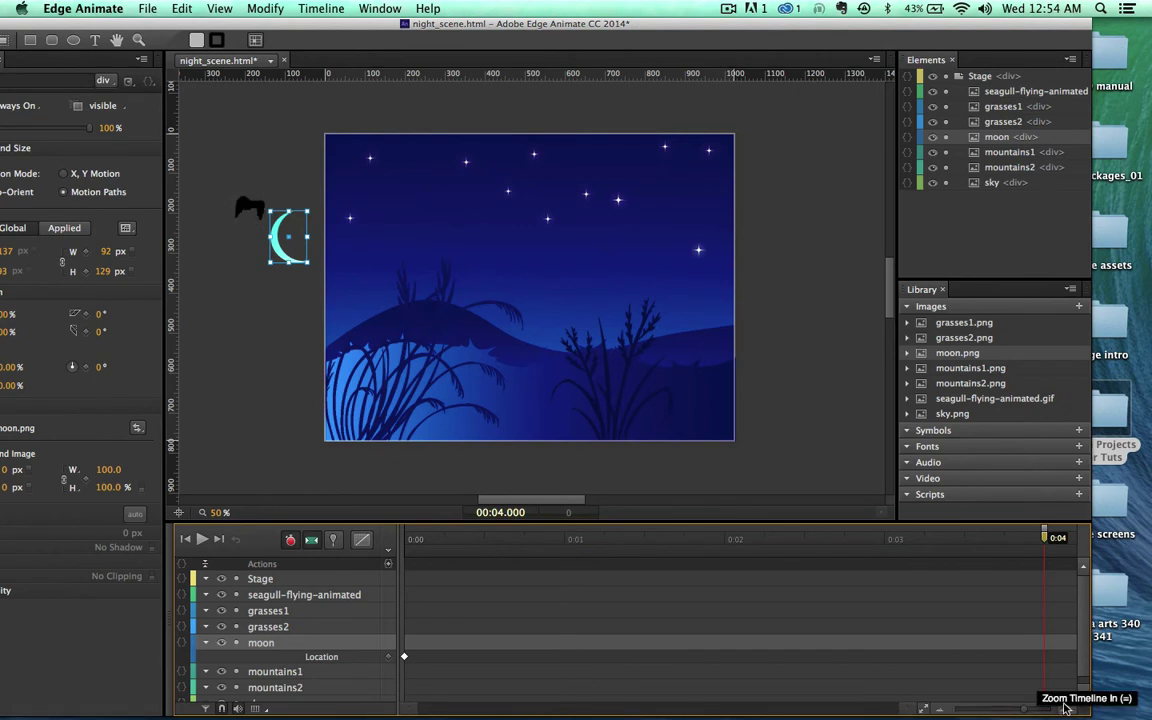
left_click_drag(1022, 712, 990, 713)
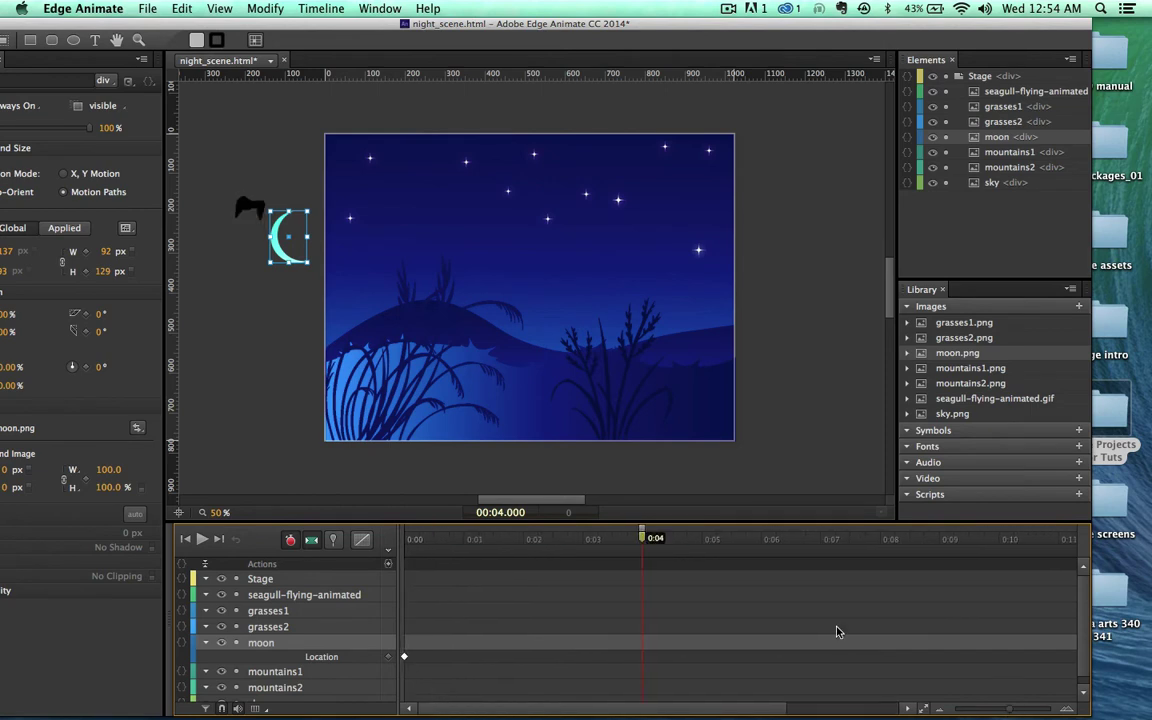
At 0:05, move the moon past the stage's right edge to about X 1080, then play it
left_click_drag(643, 537, 701, 539)
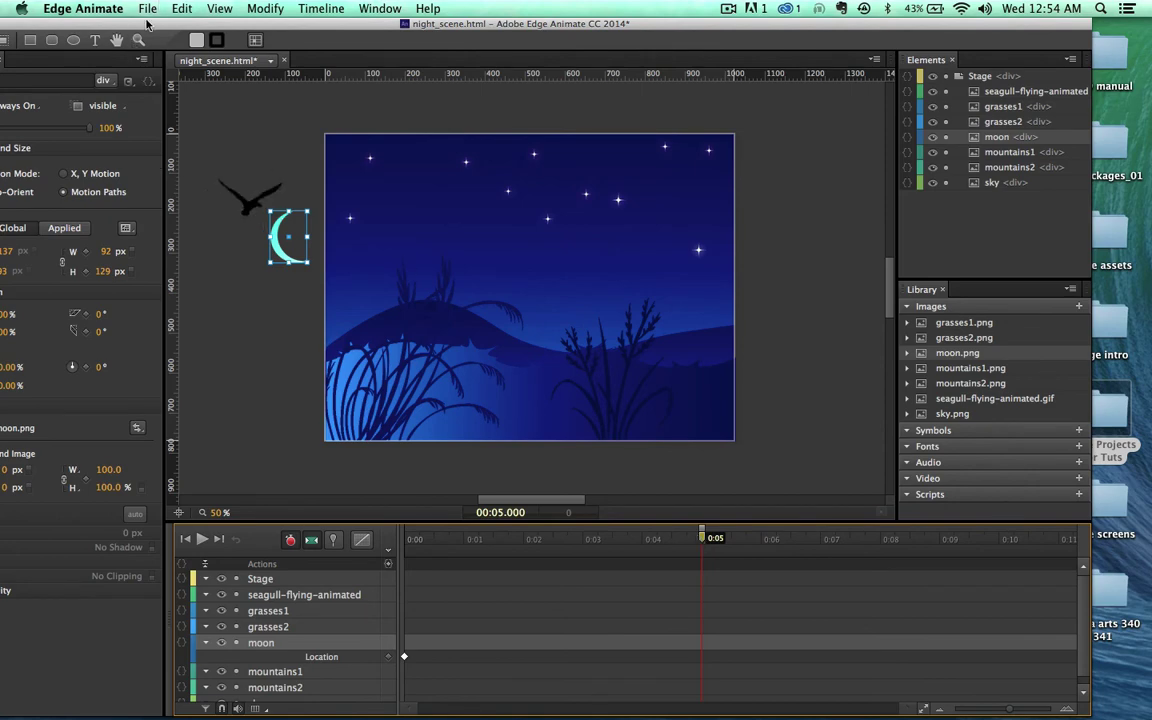
left_click_drag(150, 20, 220, 18)
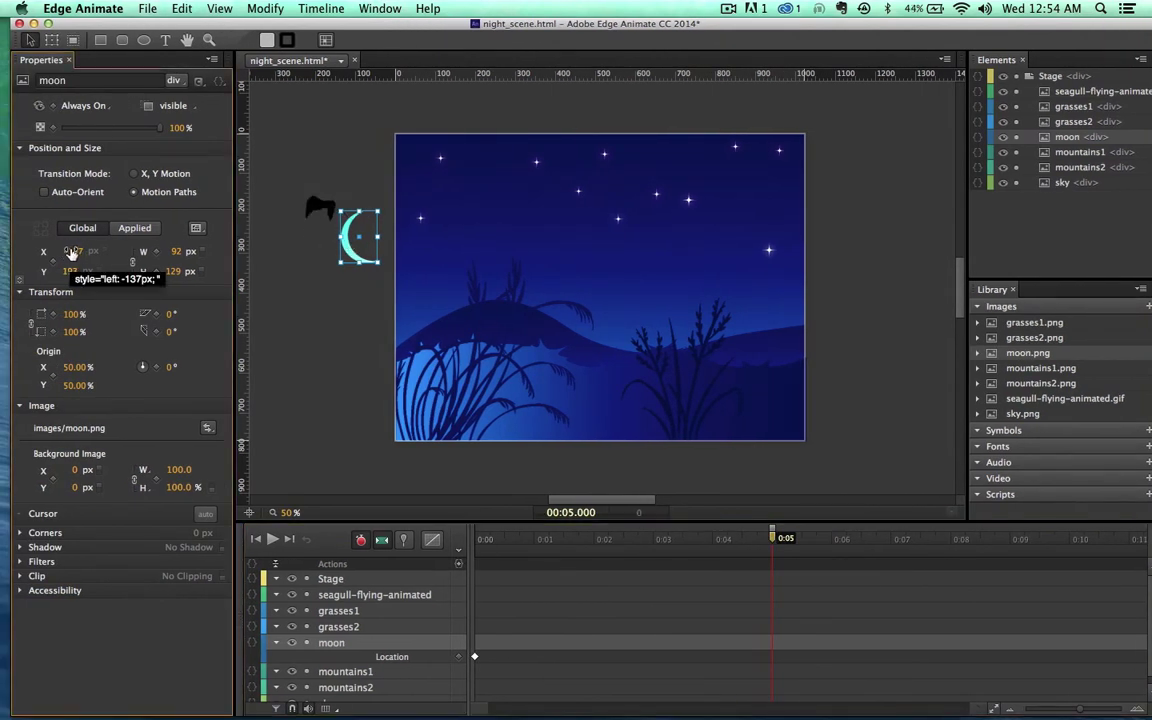
left_click_drag(72, 250, 1082, 290)
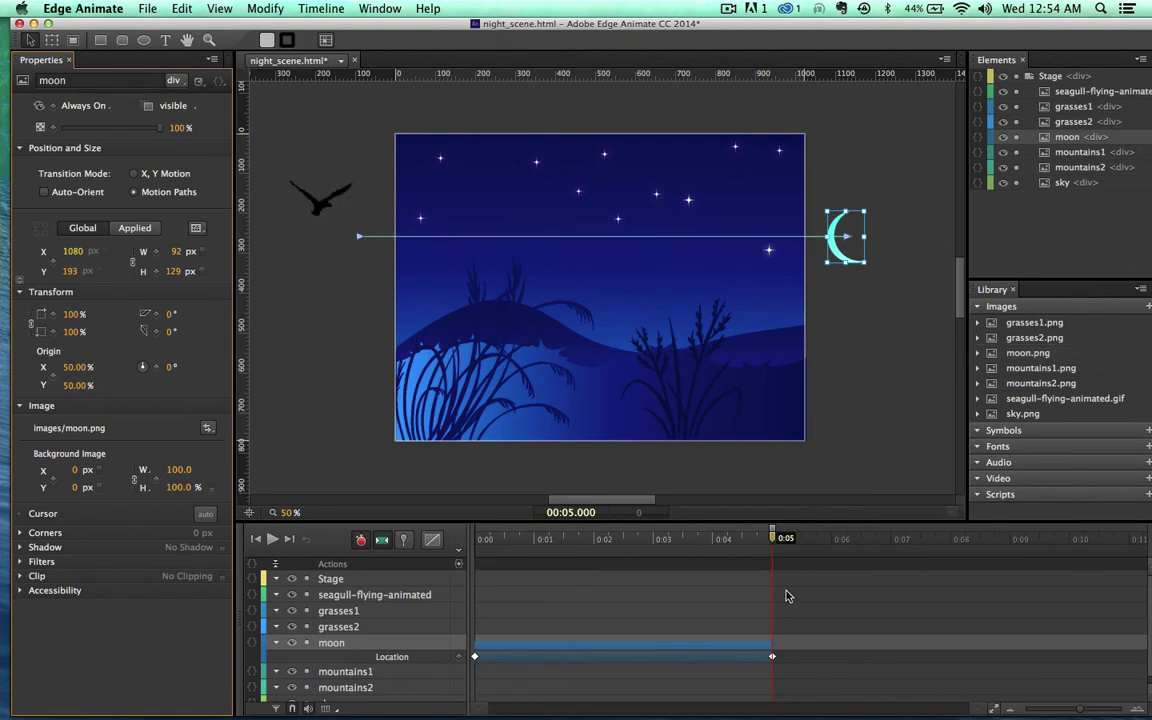
scroll(590, 620, "down", 1)
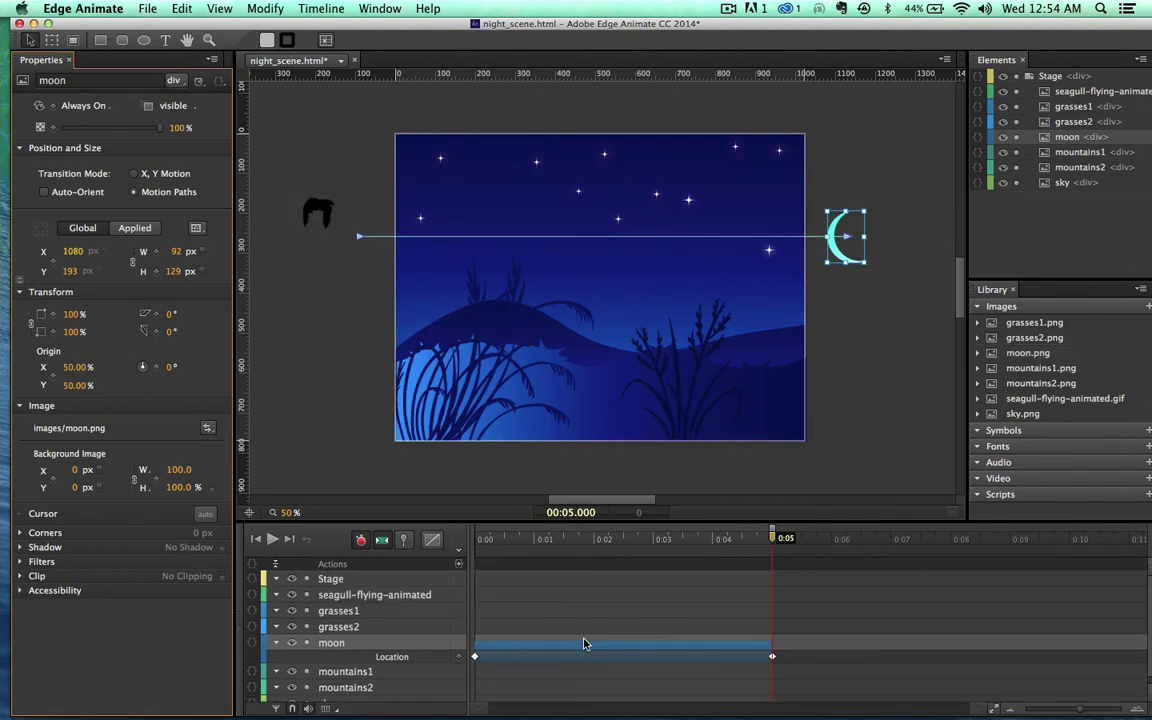
left_click(272, 539)
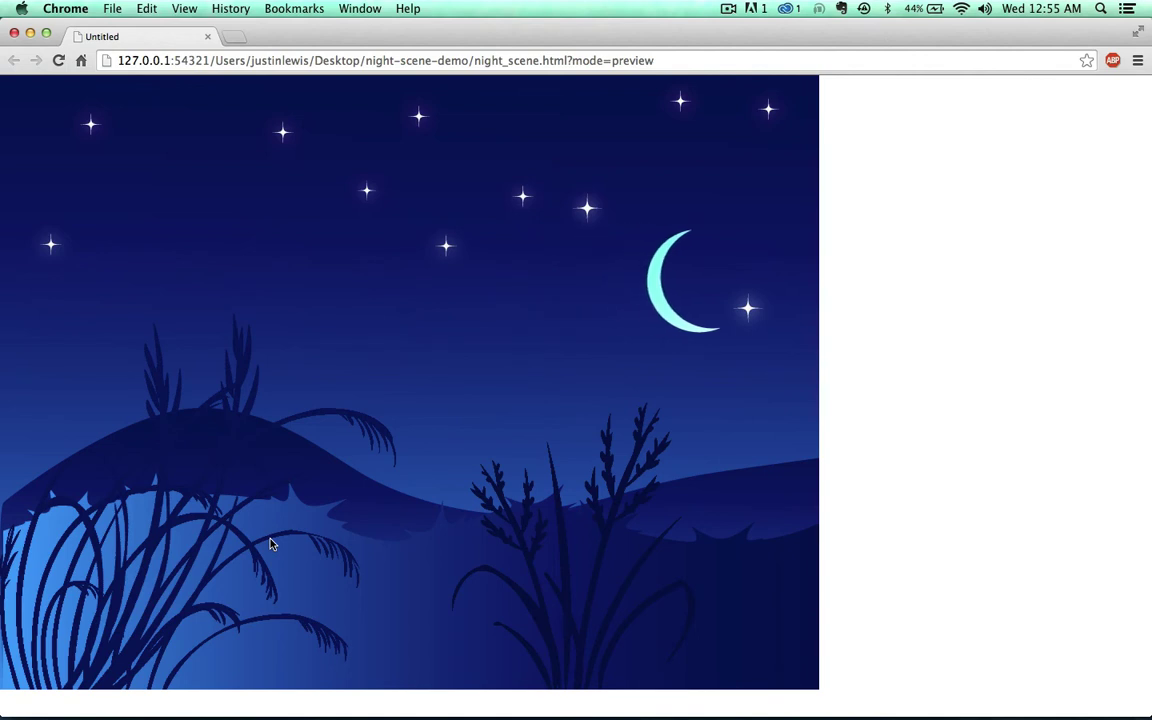
left_click(14, 34)
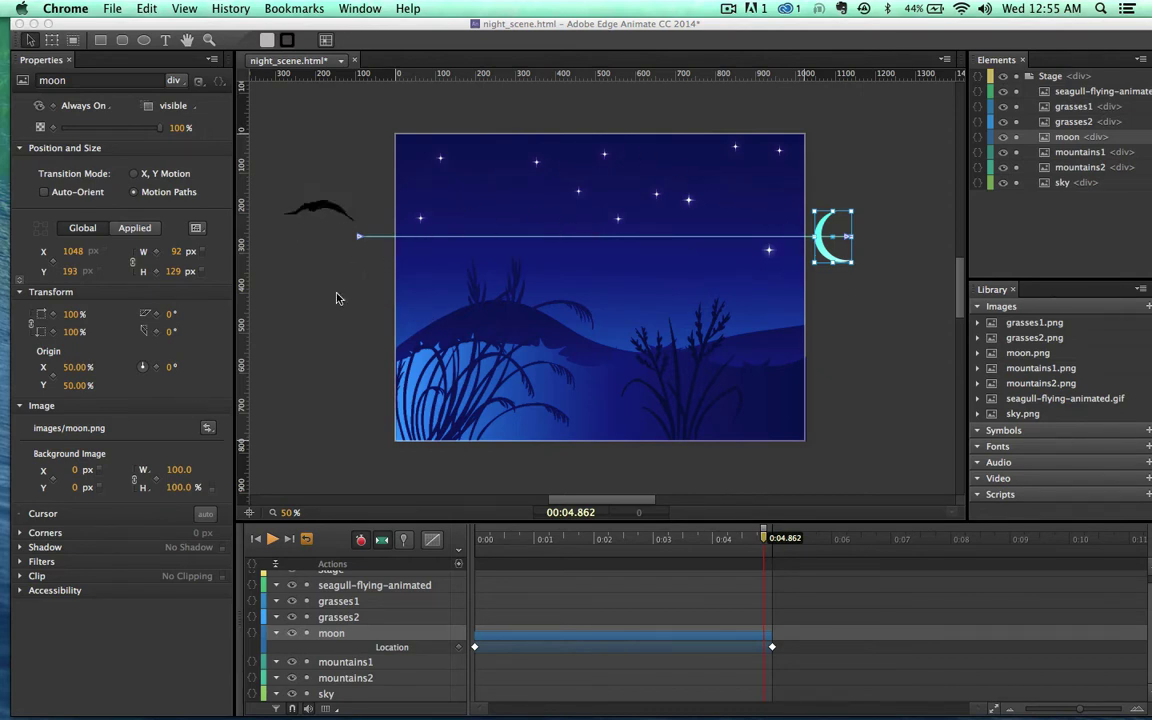
Add a midpoint anchor to the moon's path, pull it upward into an arc, and replay
left_click(330, 640)
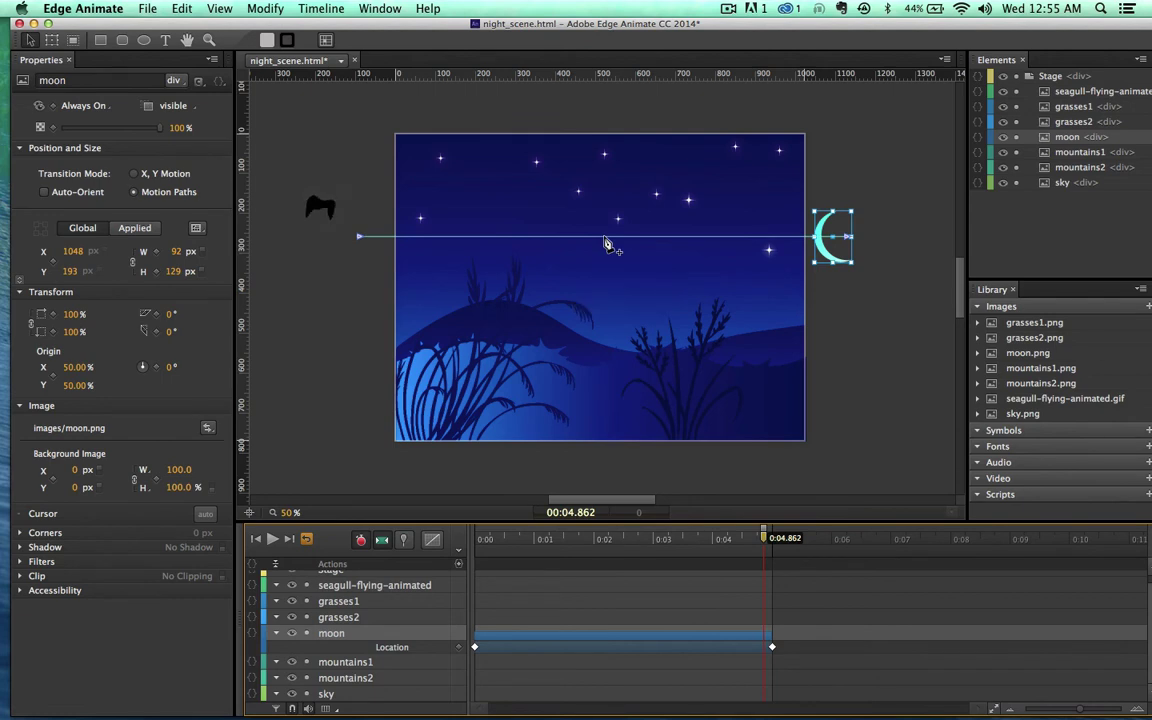
left_click(604, 237)
left_click_drag(604, 237, 605, 177)
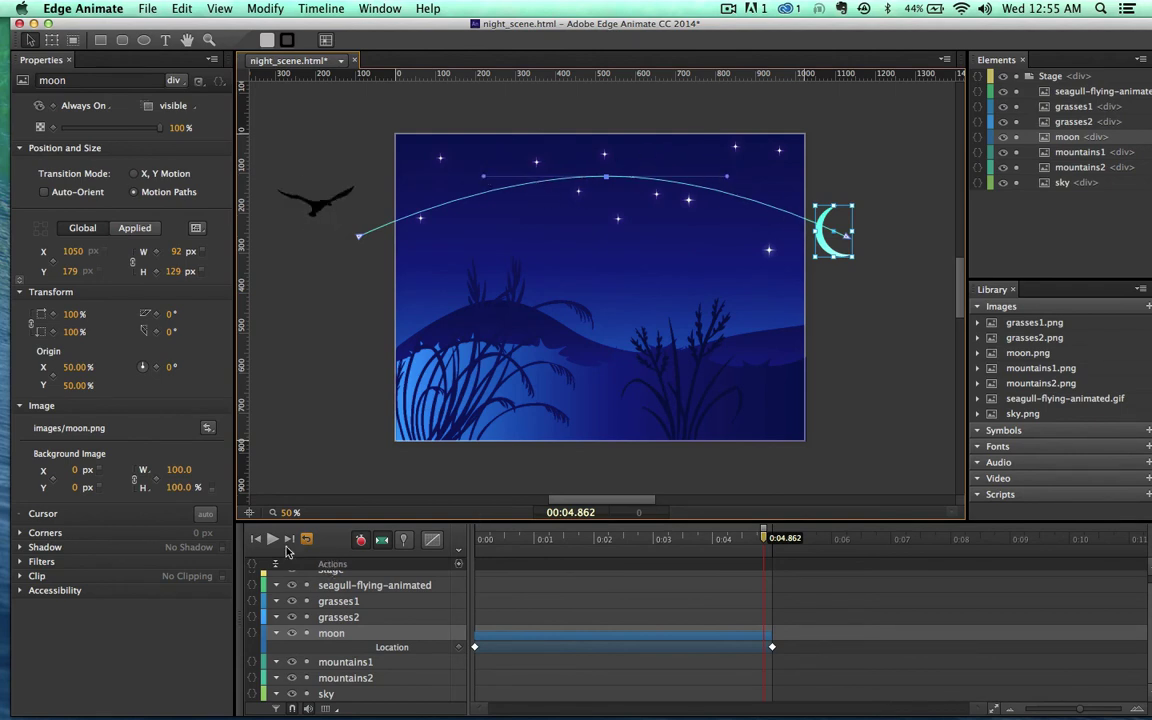
left_click(273, 540)
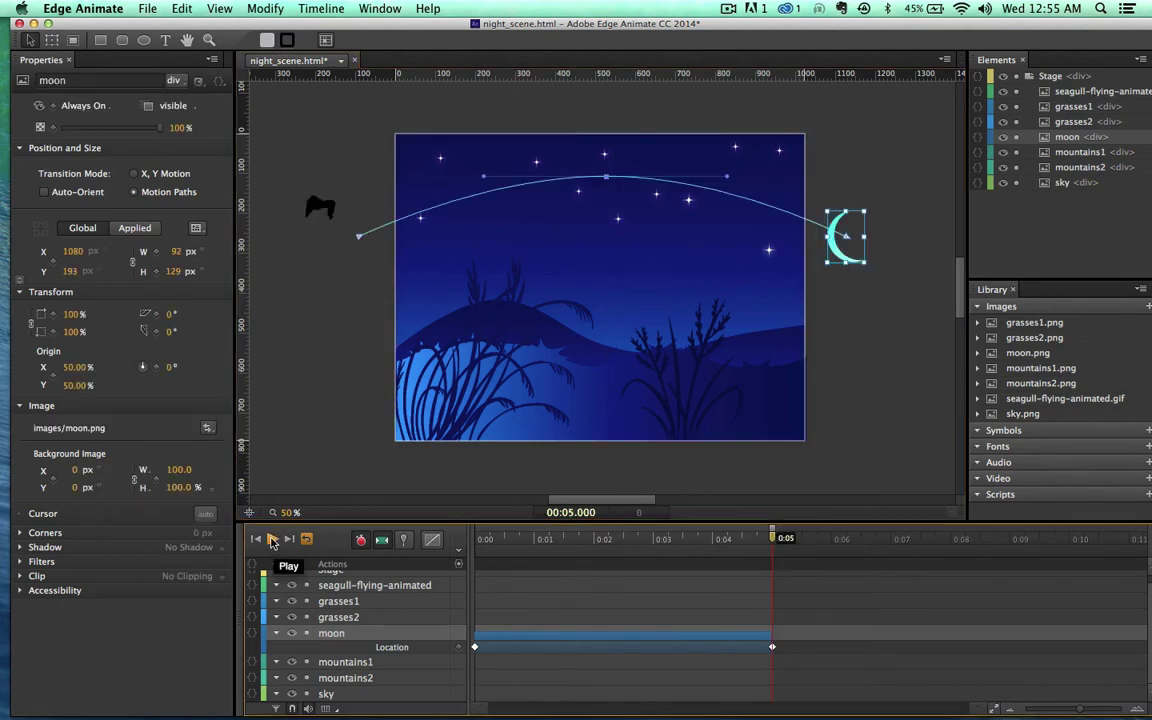
left_click(271, 540)
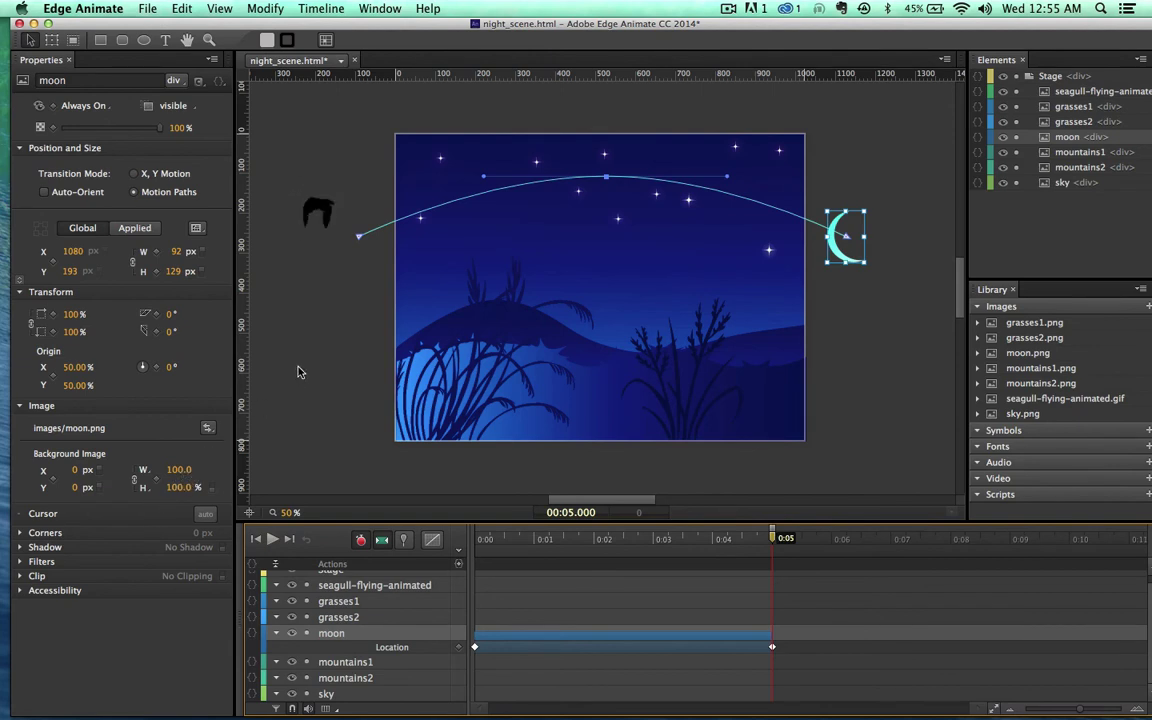
Switch the seagull to Motion Paths with a Location keyframe moved to 0:00
left_click(317, 203)
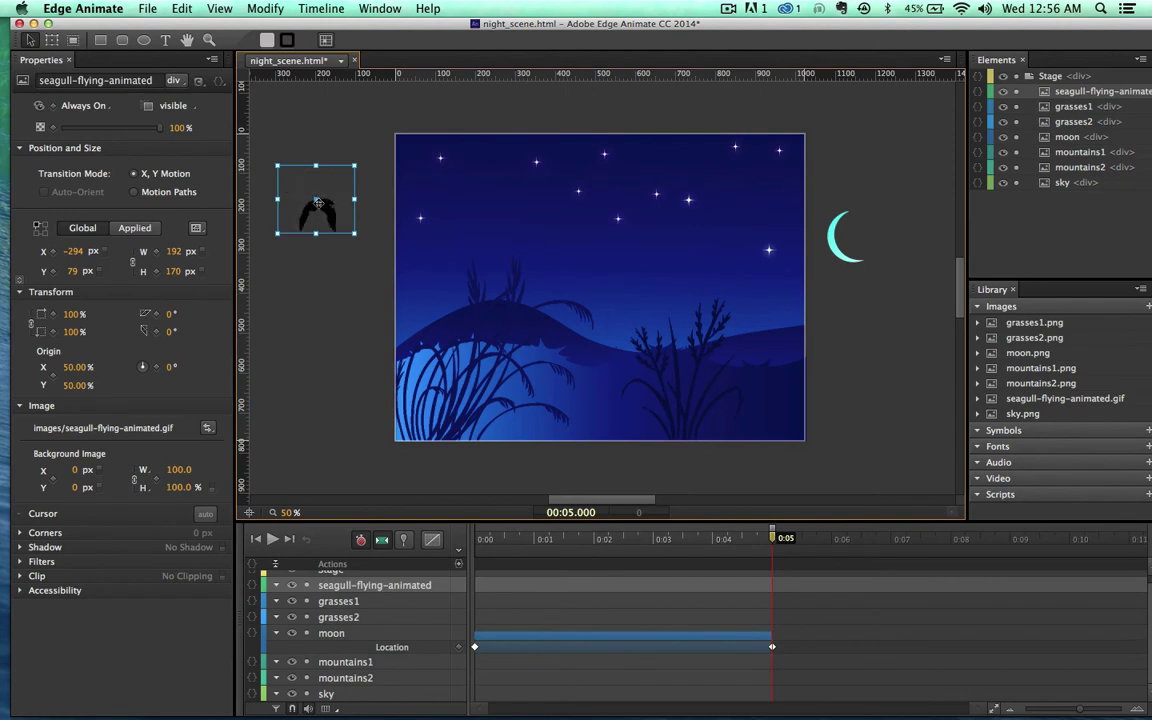
left_click_drag(497, 24, 494, 24)
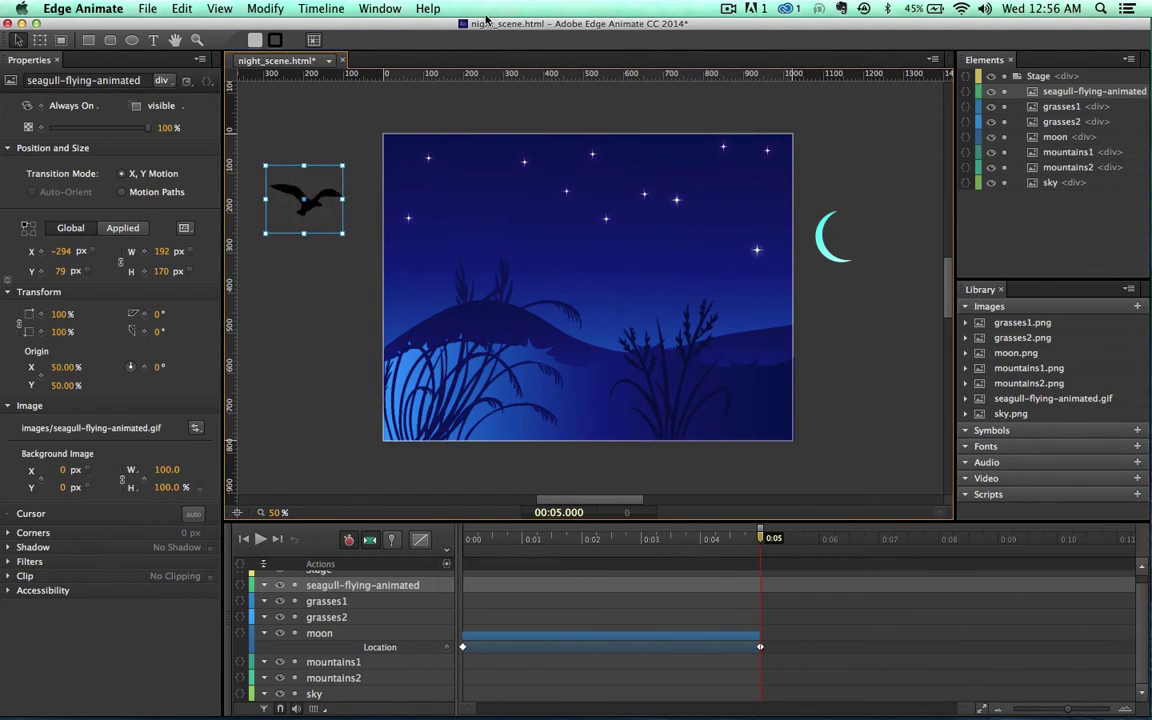
left_click(122, 193)
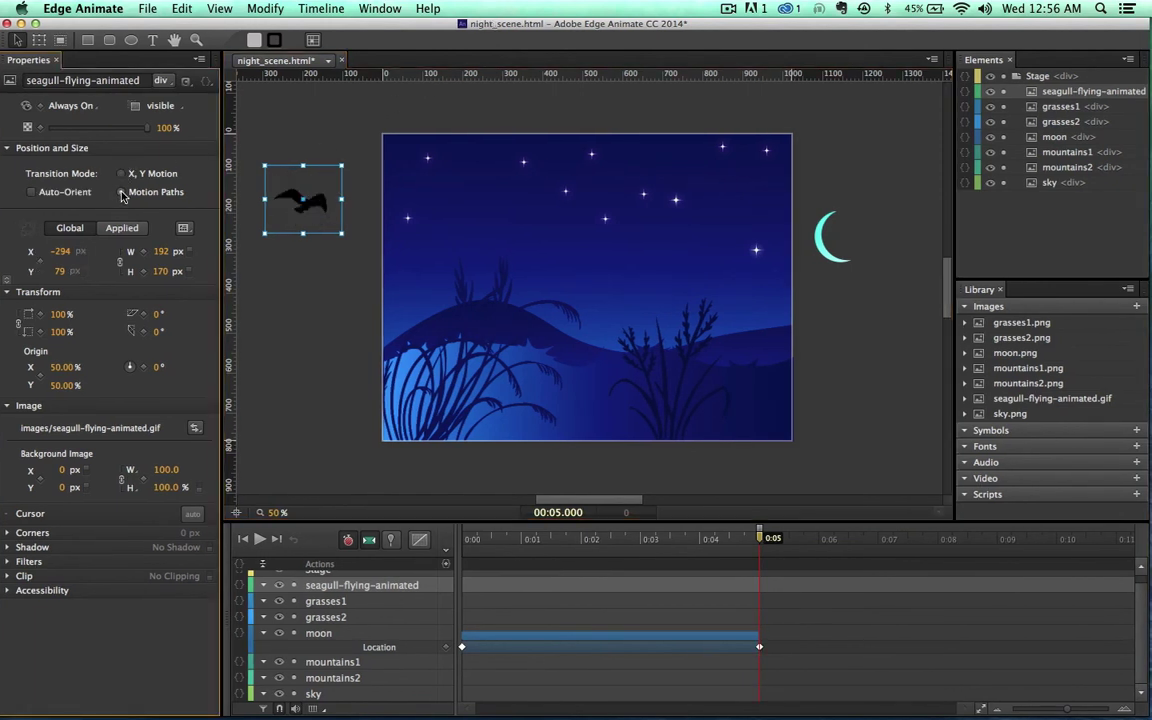
left_click(40, 266)
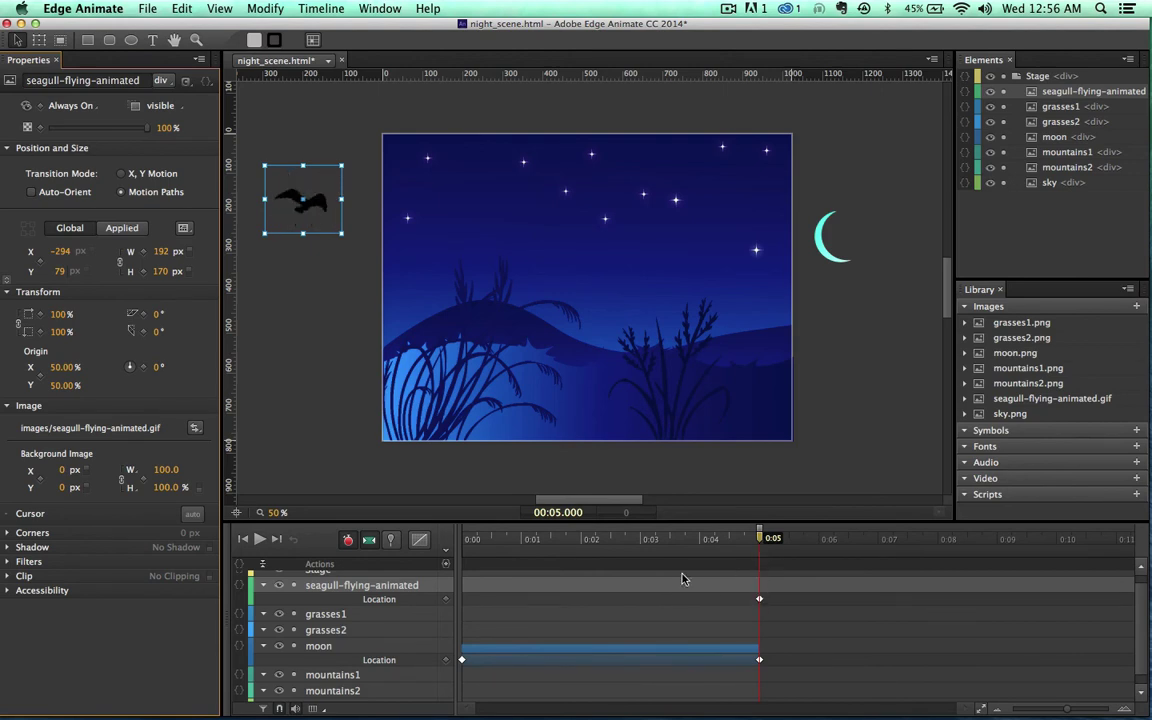
left_click(758, 599)
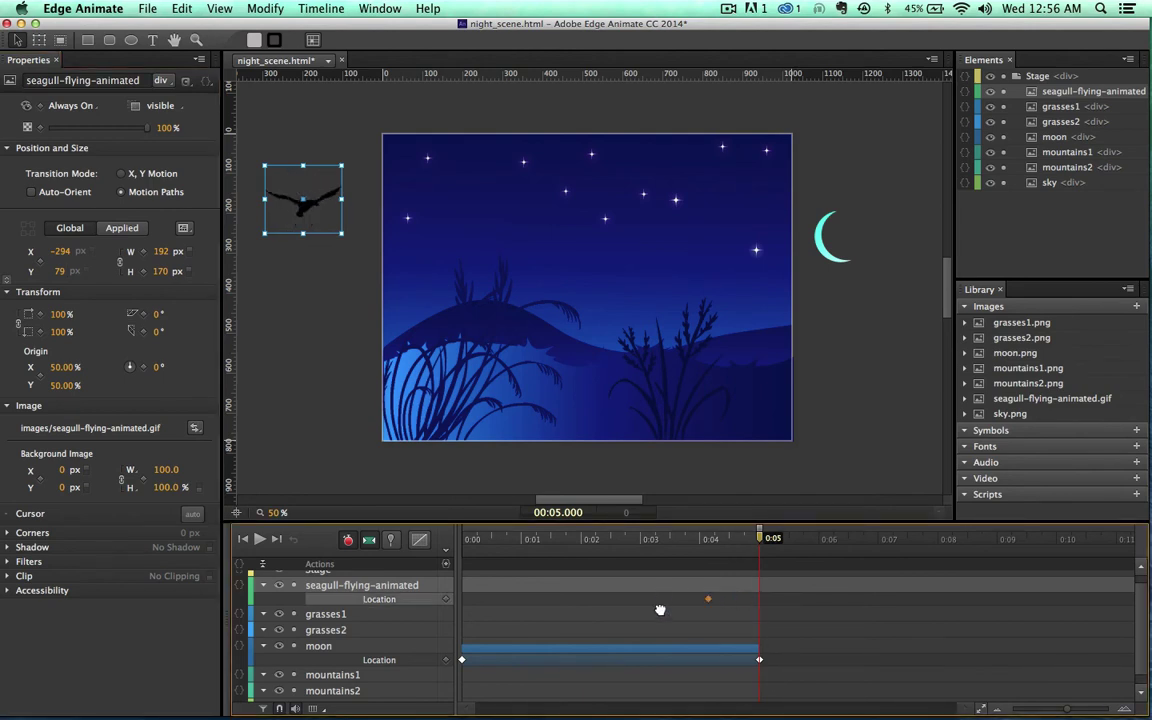
left_click_drag(659, 613, 451, 605)
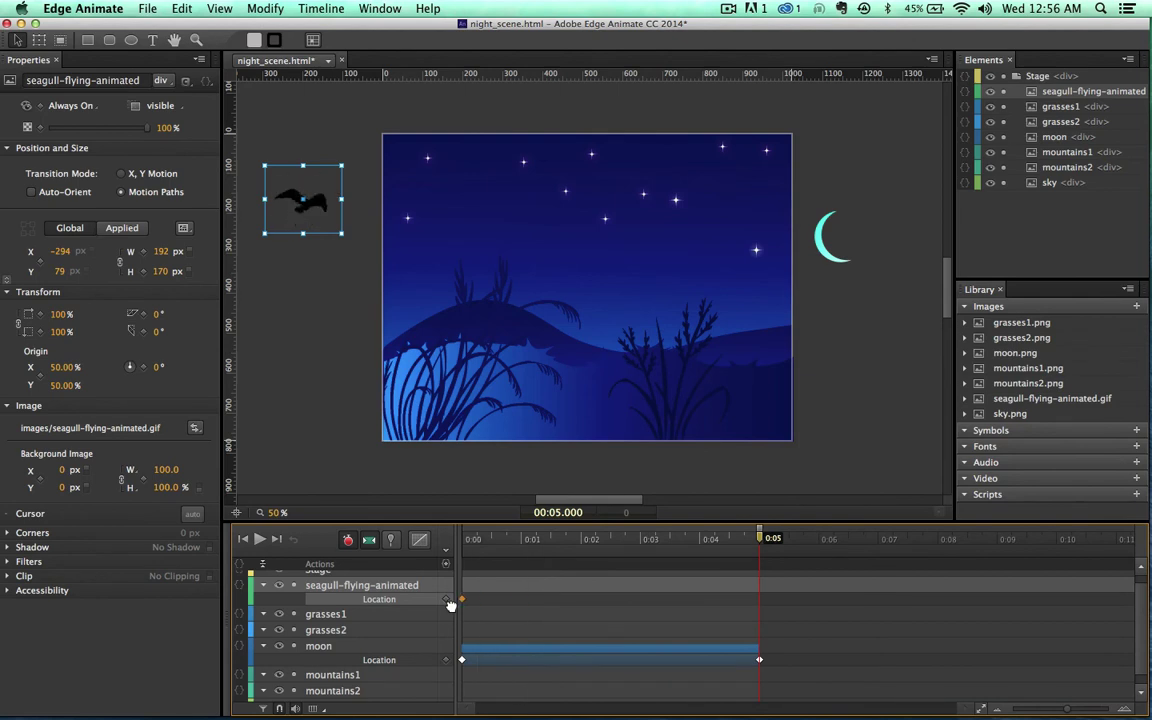
left_click(472, 540)
key("space")
Place the seagull's 0:05 end point off-stage upper right at X 1905, Y 23, and play
left_click_drag(313, 209, 900, 191)
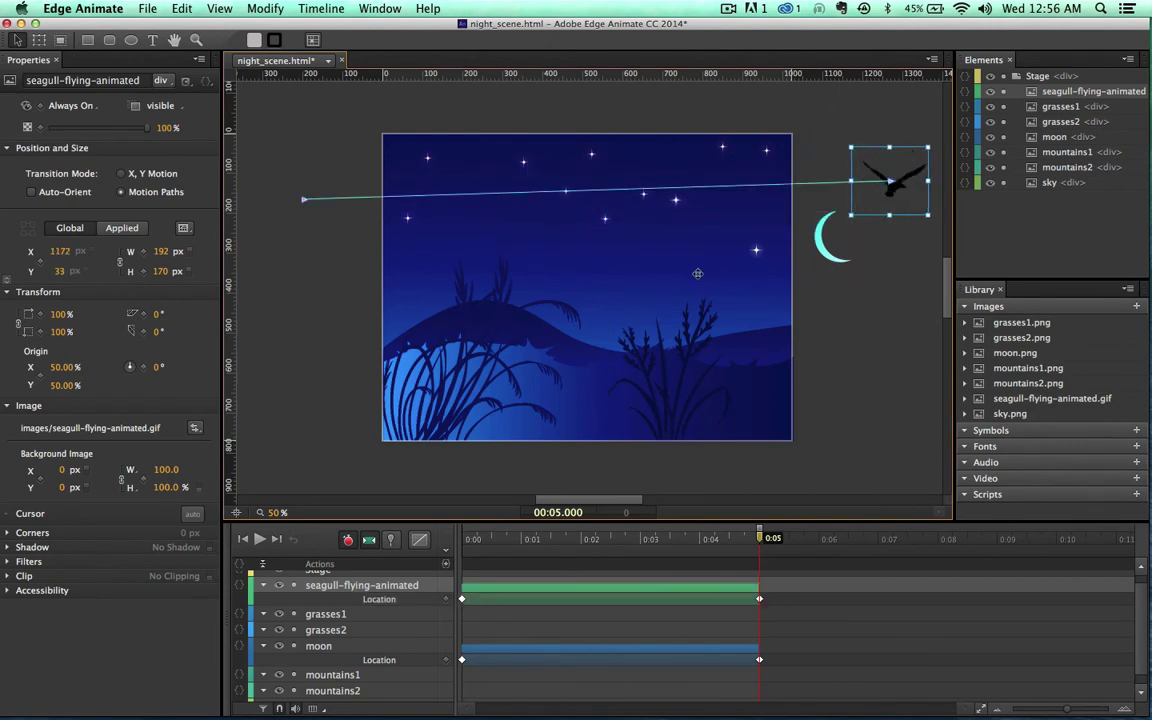
left_click(258, 539)
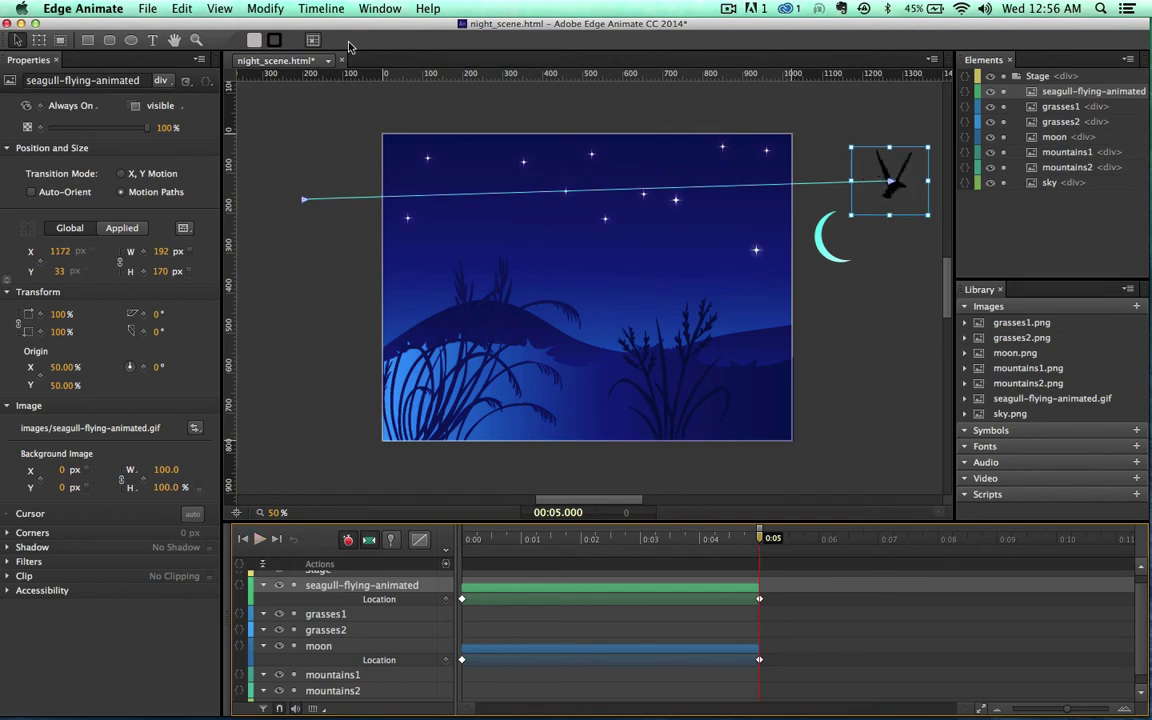
left_click_drag(365, 28, 335, 29)
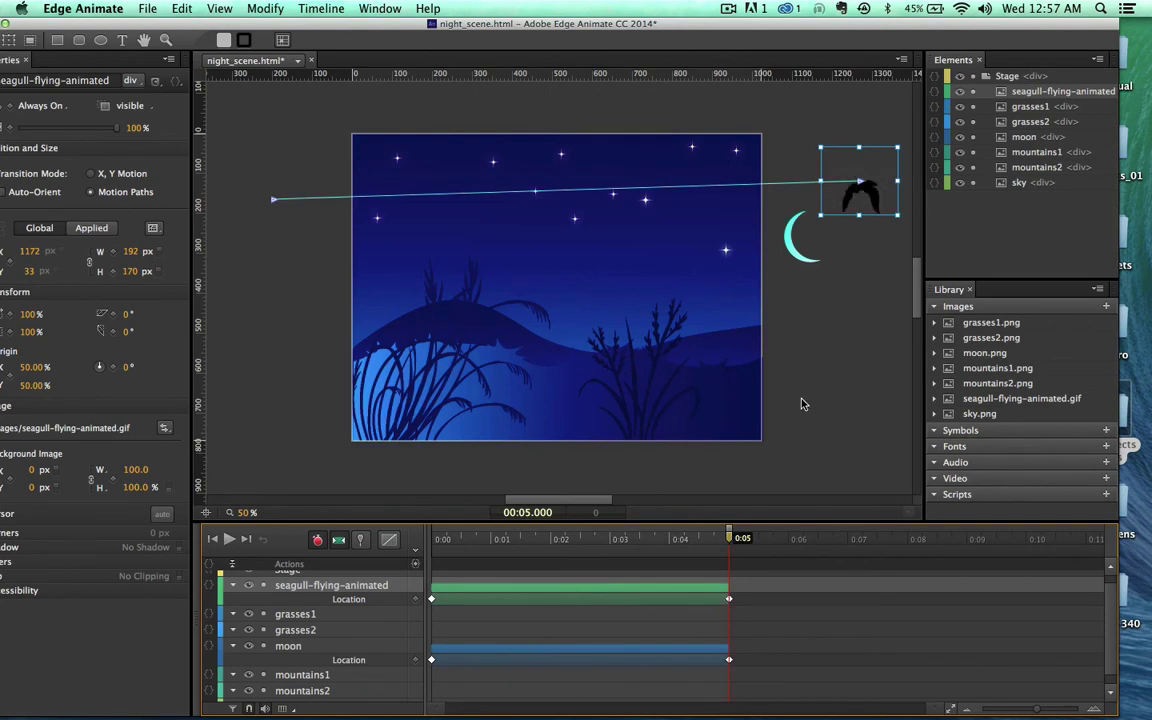
left_click_drag(858, 165, 1145, 148)
left_click(228, 540)
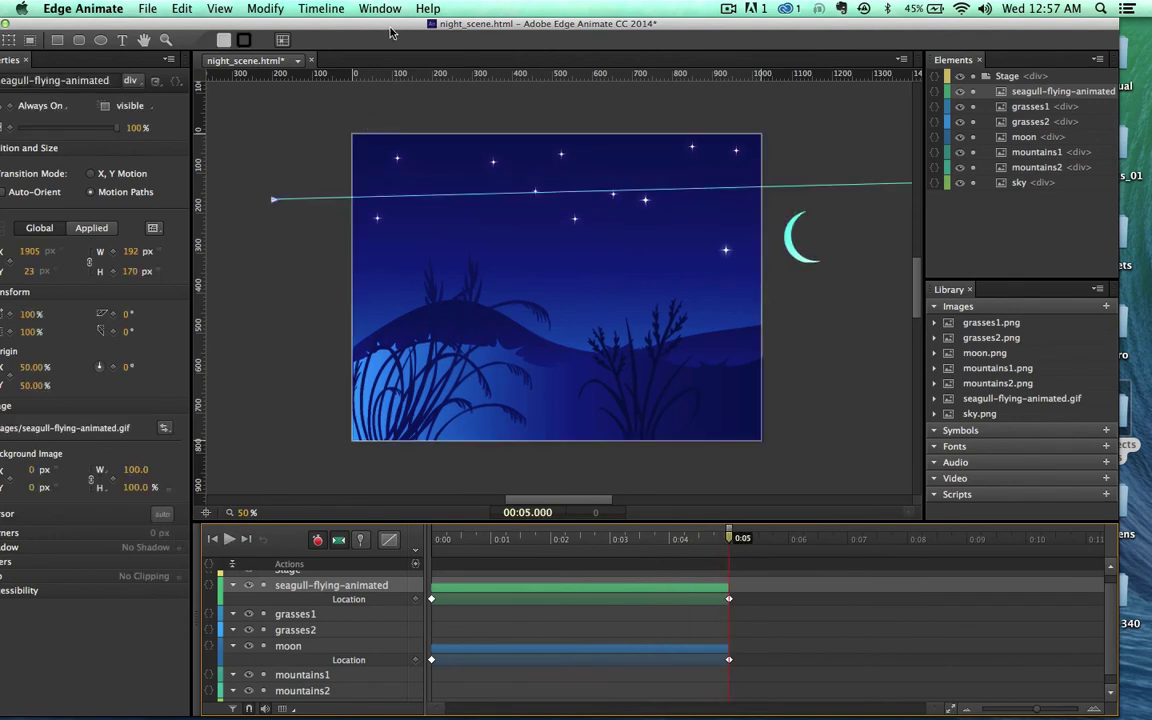
Close the Chrome preview window to return to the Edge Animate editor
left_click_drag(391, 29, 408, 27)
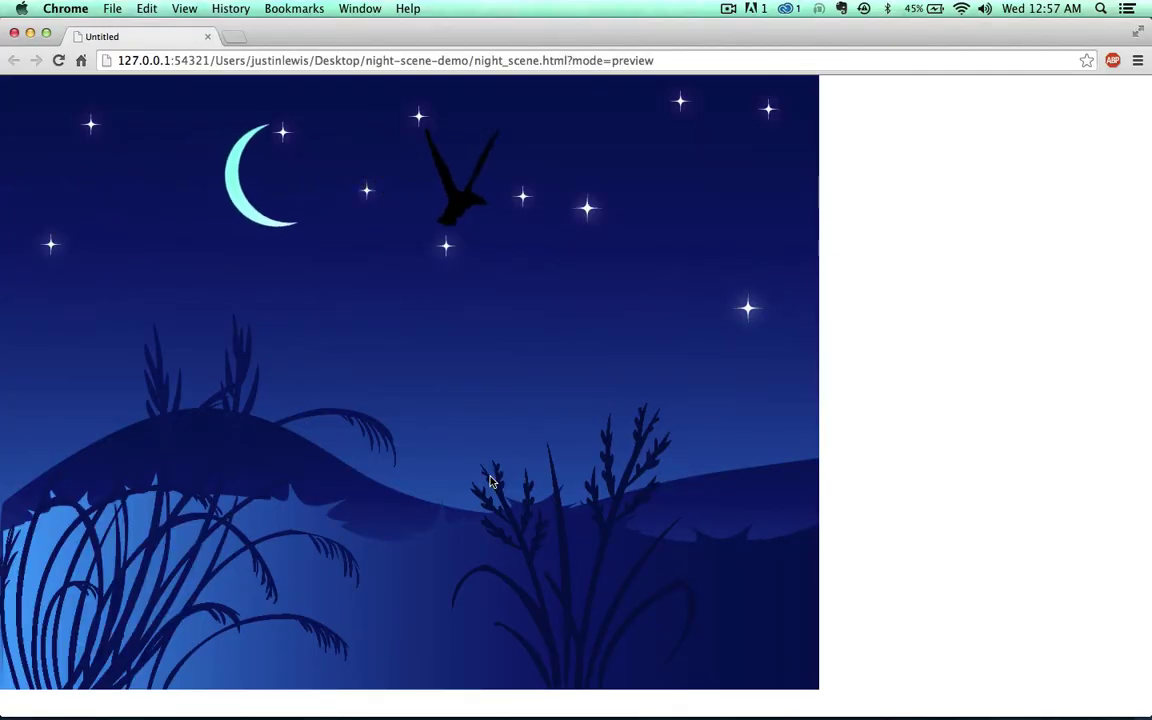
left_click(14, 34)
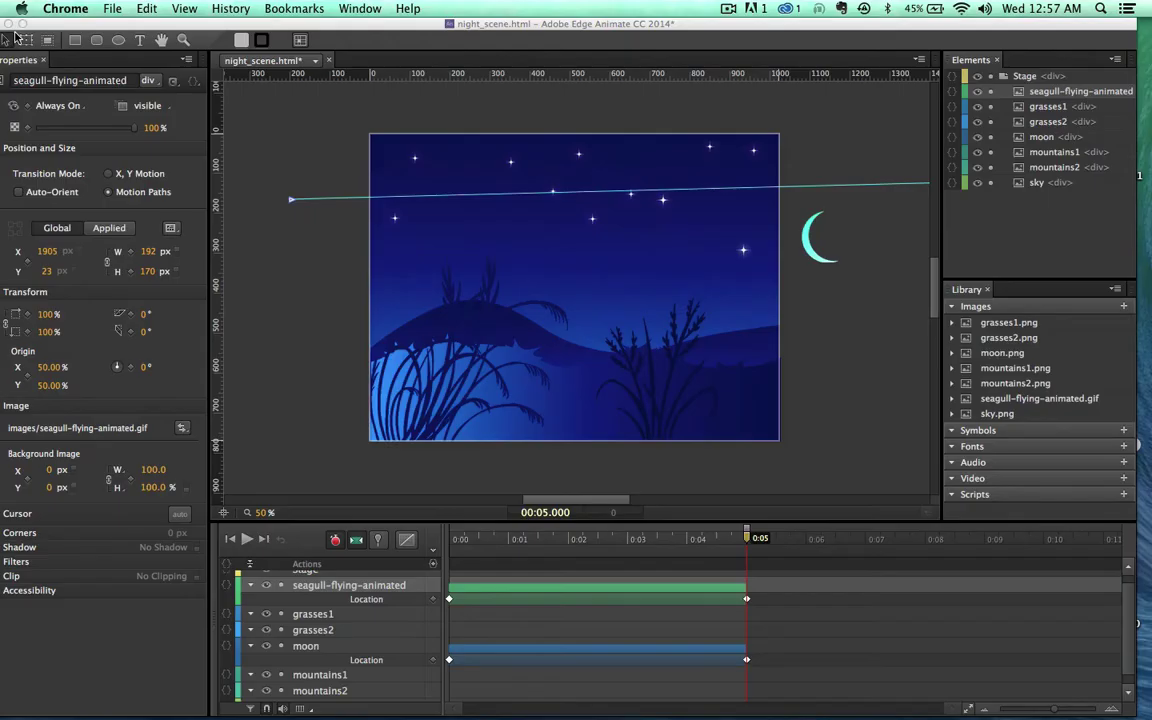
Add an anchor on the seagull's path and pull it down to curve the first section
left_click(366, 26)
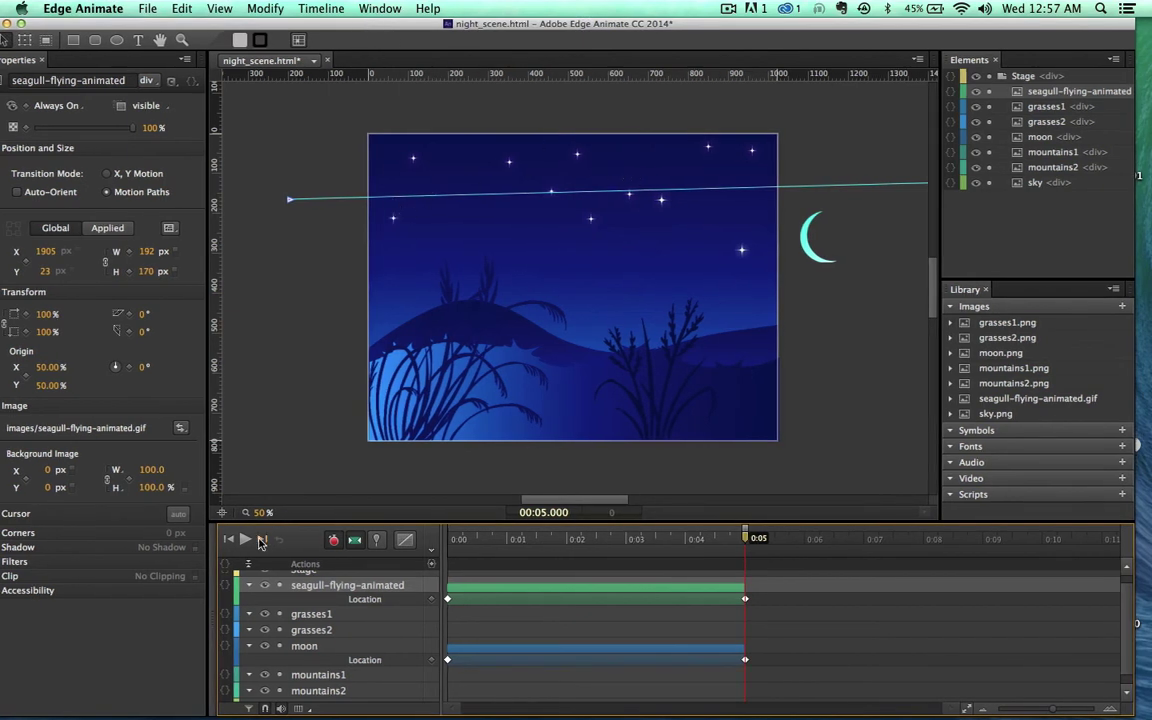
left_click(246, 540)
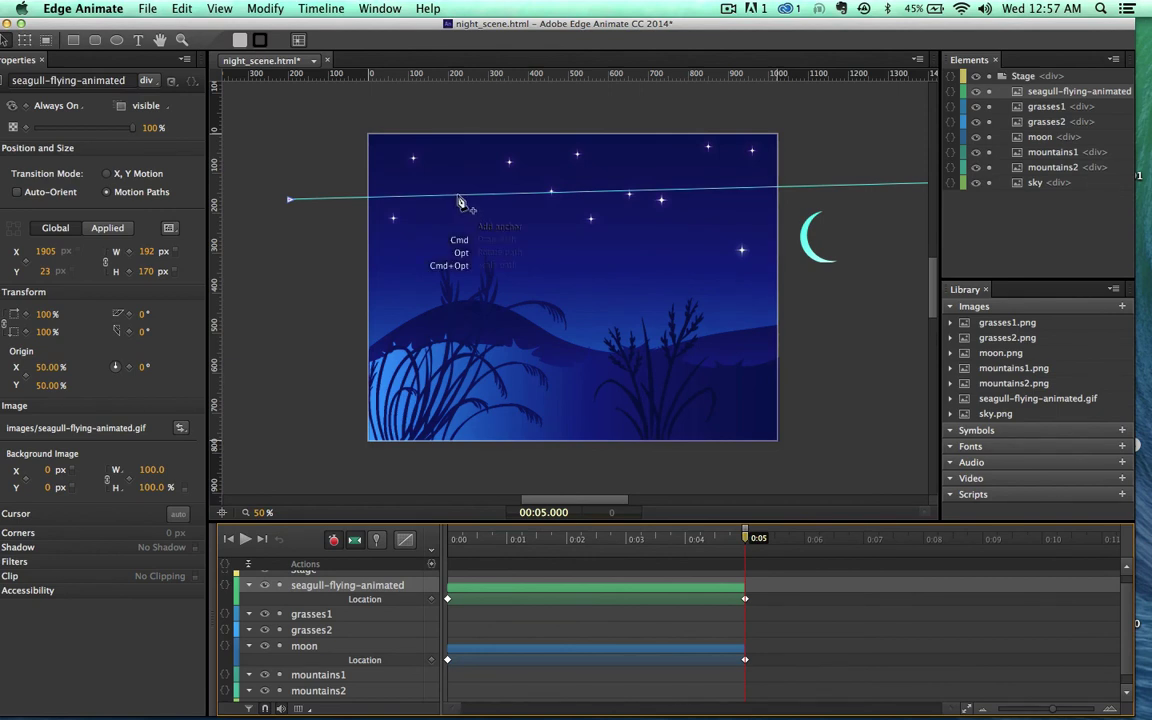
left_click(459, 198)
left_click_drag(459, 198, 455, 248)
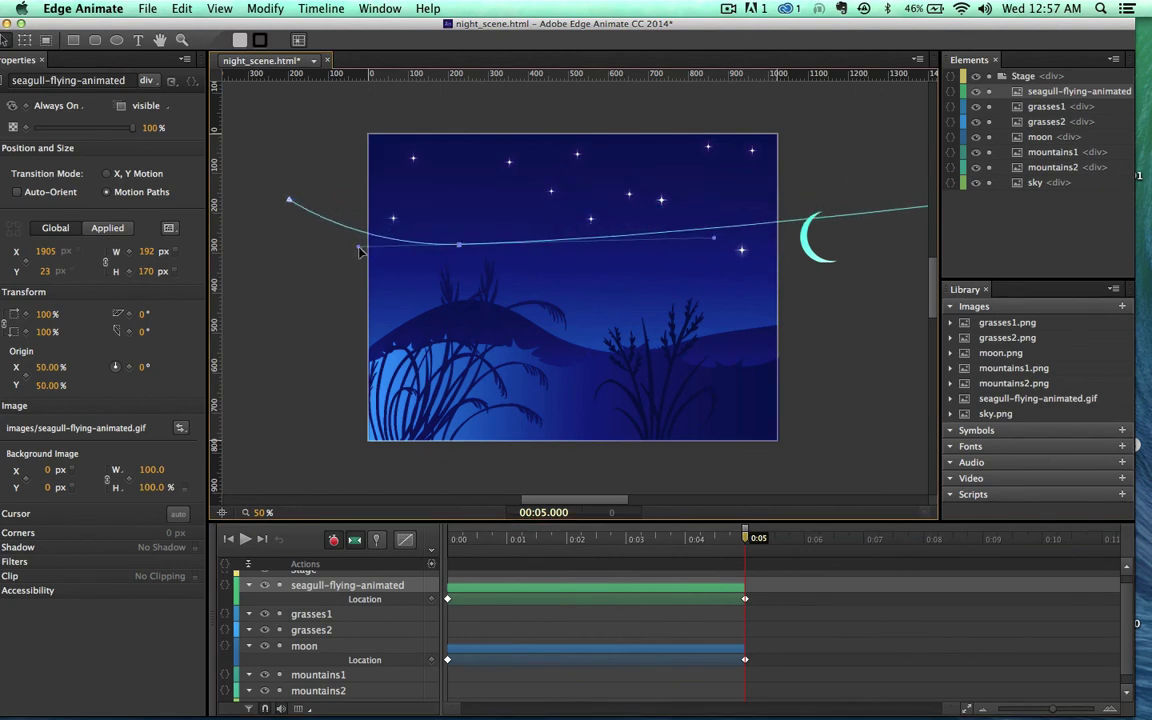
left_click_drag(360, 251, 362, 281)
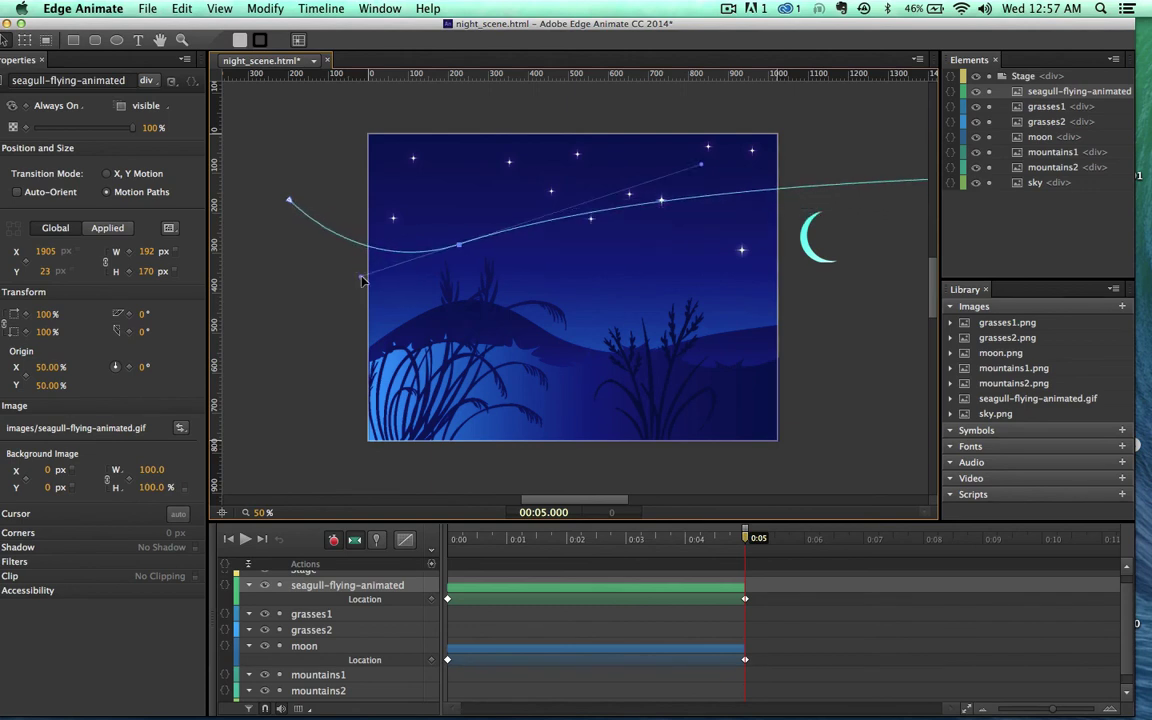
Add a second anchor further along and bend that segment into an arch
left_click(700, 200)
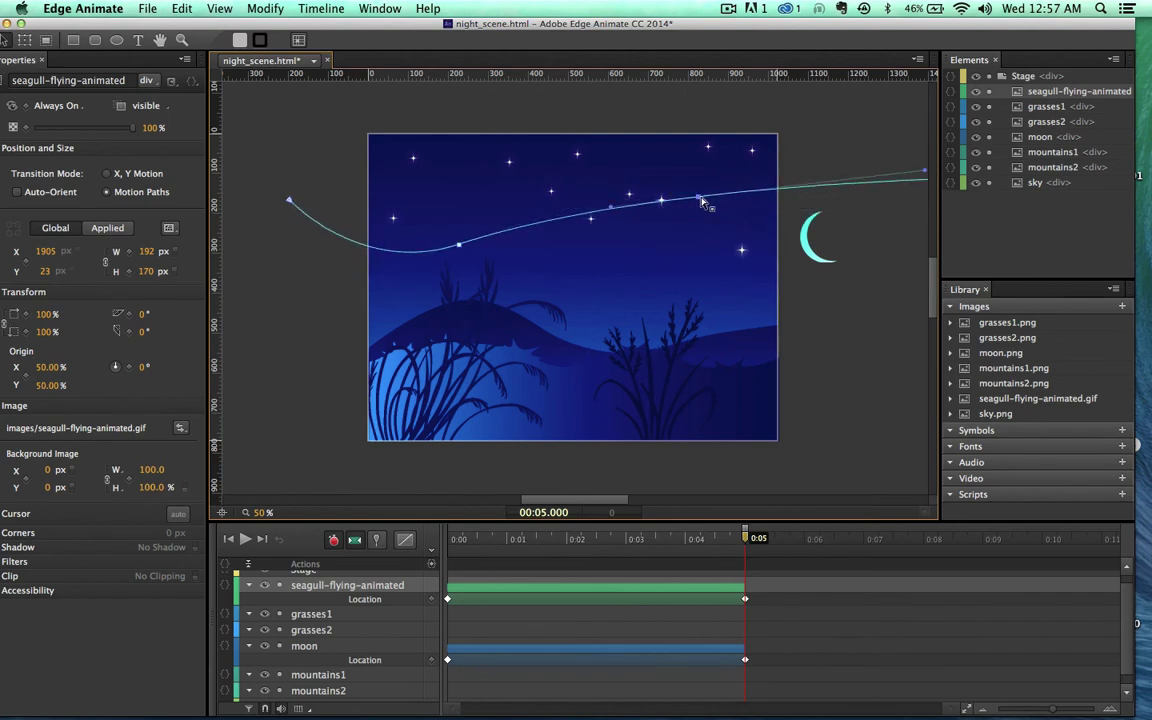
left_click_drag(700, 200, 700, 233)
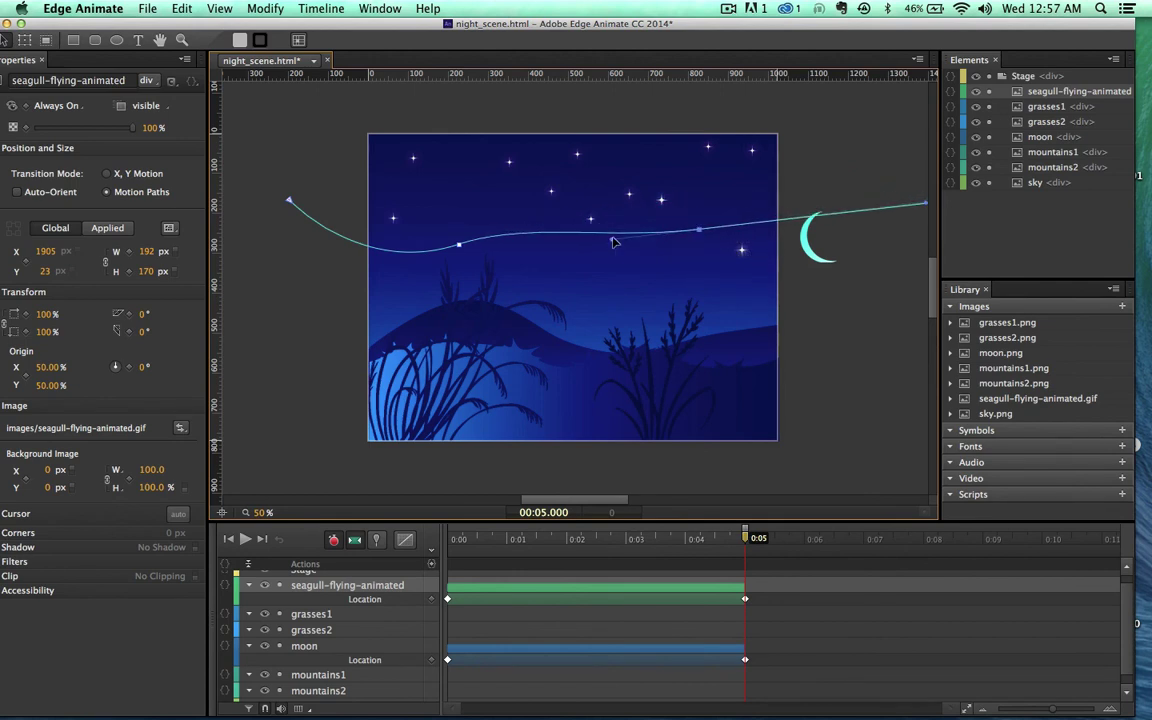
left_click_drag(613, 238, 617, 181)
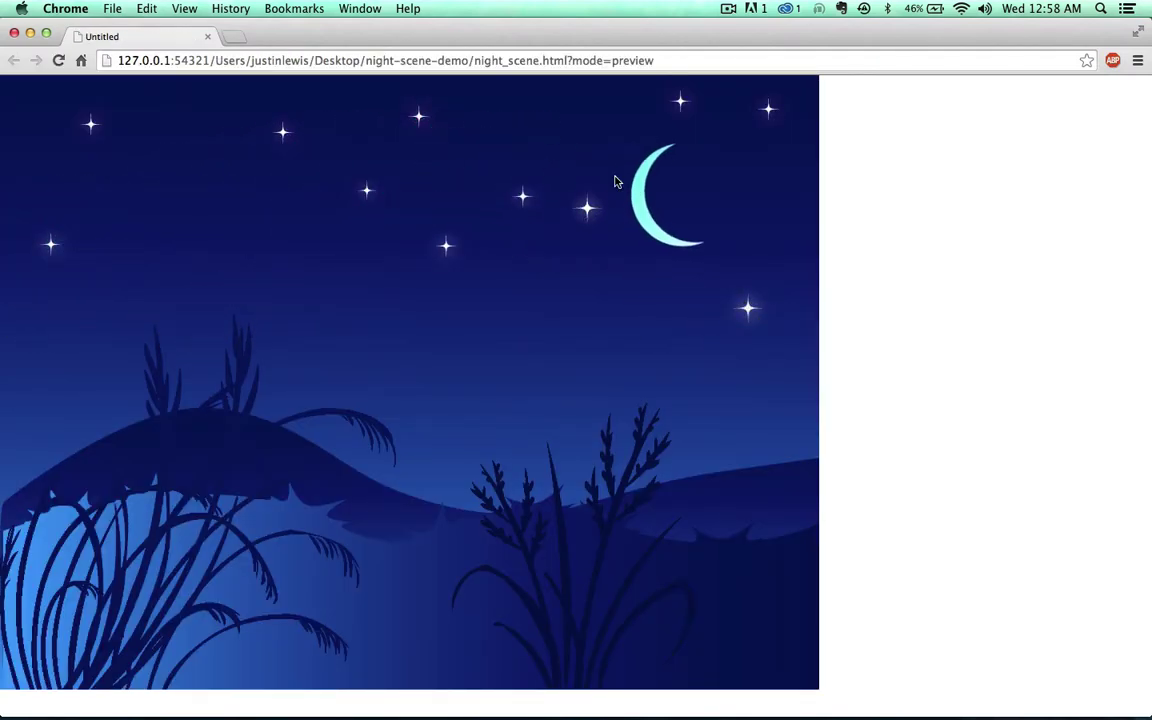
left_click(14, 33)
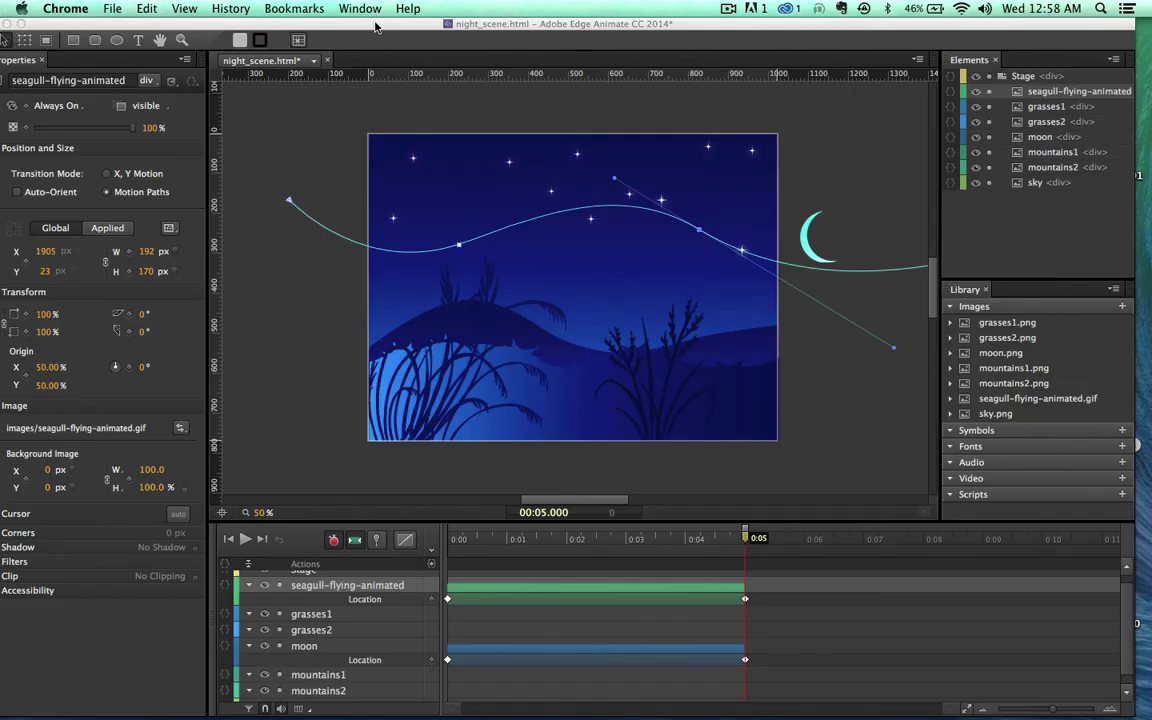
Duplicate the seagull-flying-animated element at about 1.6 s and play with both seagulls
left_click(376, 27)
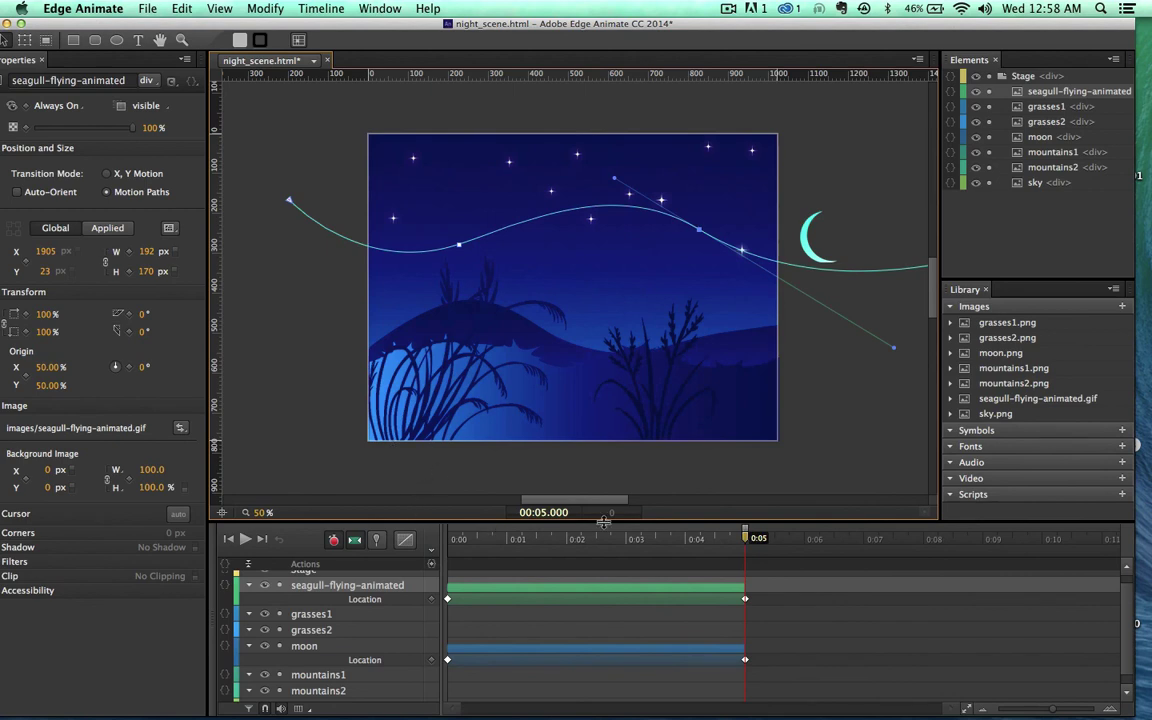
left_click_drag(744, 538, 441, 545)
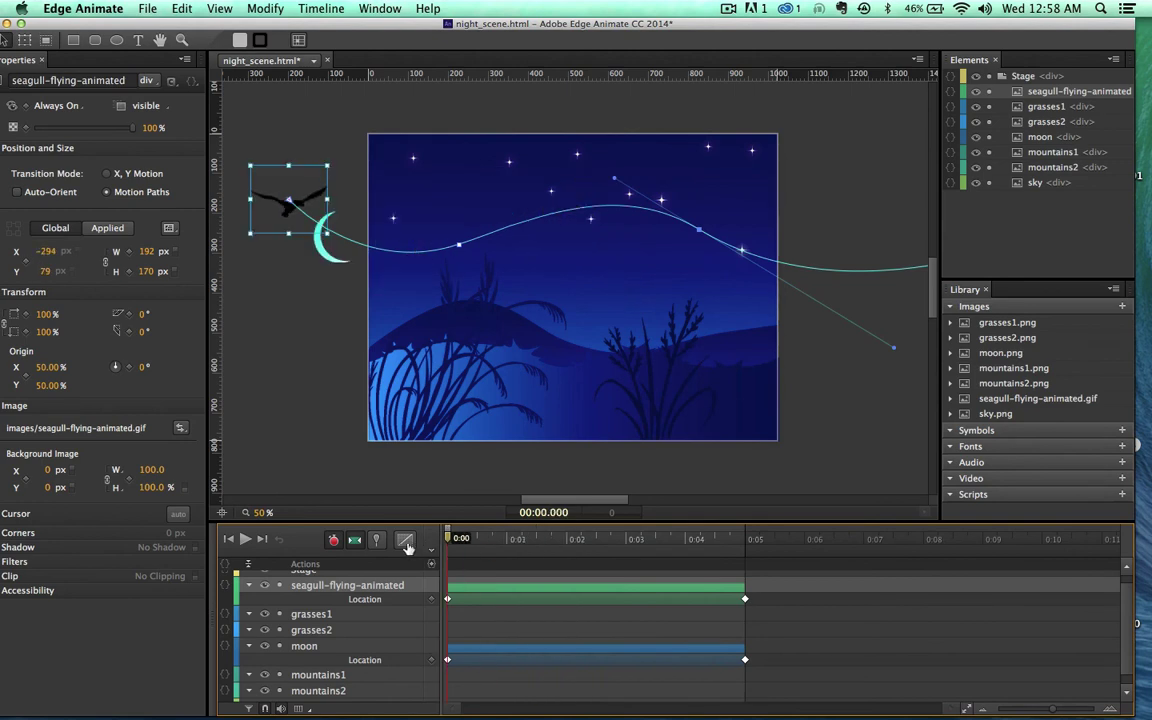
left_click(313, 587)
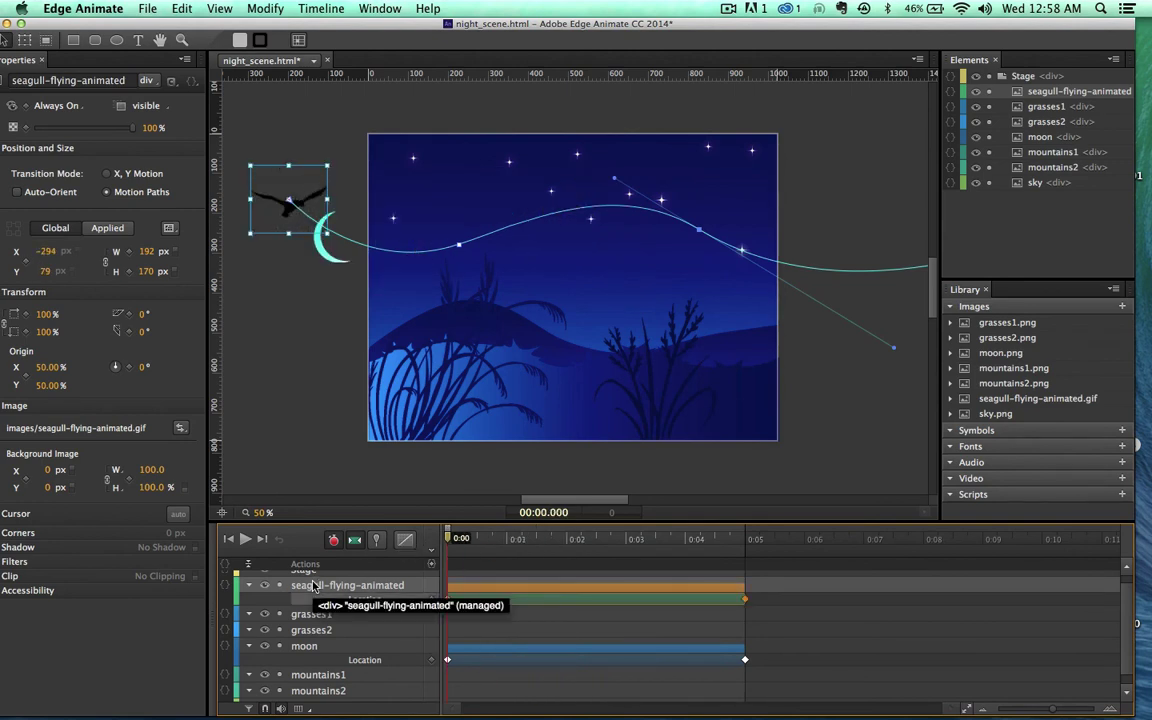
right_click(313, 587)
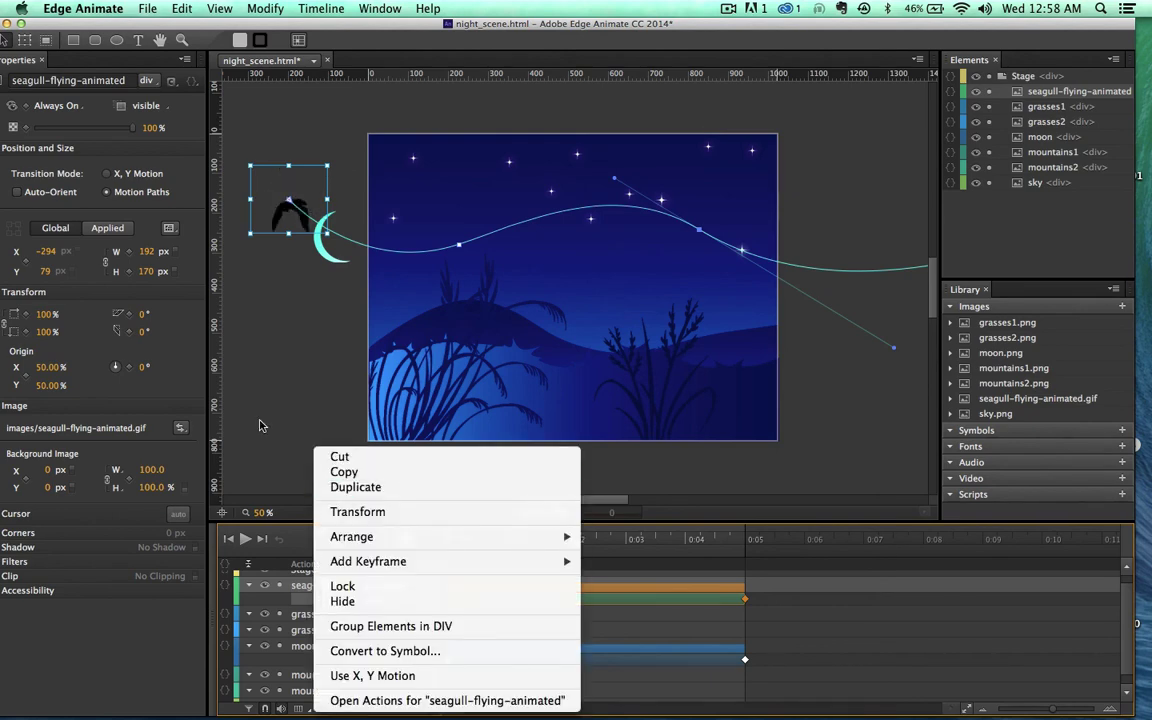
left_click(224, 369)
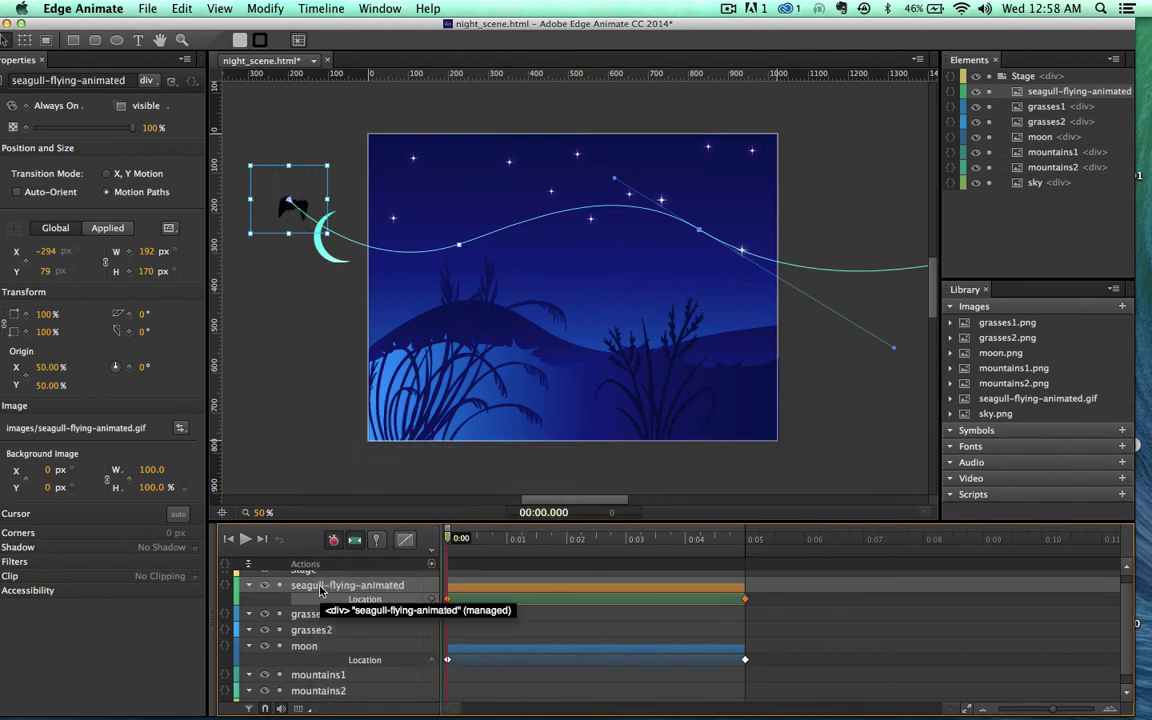
key("super+d")
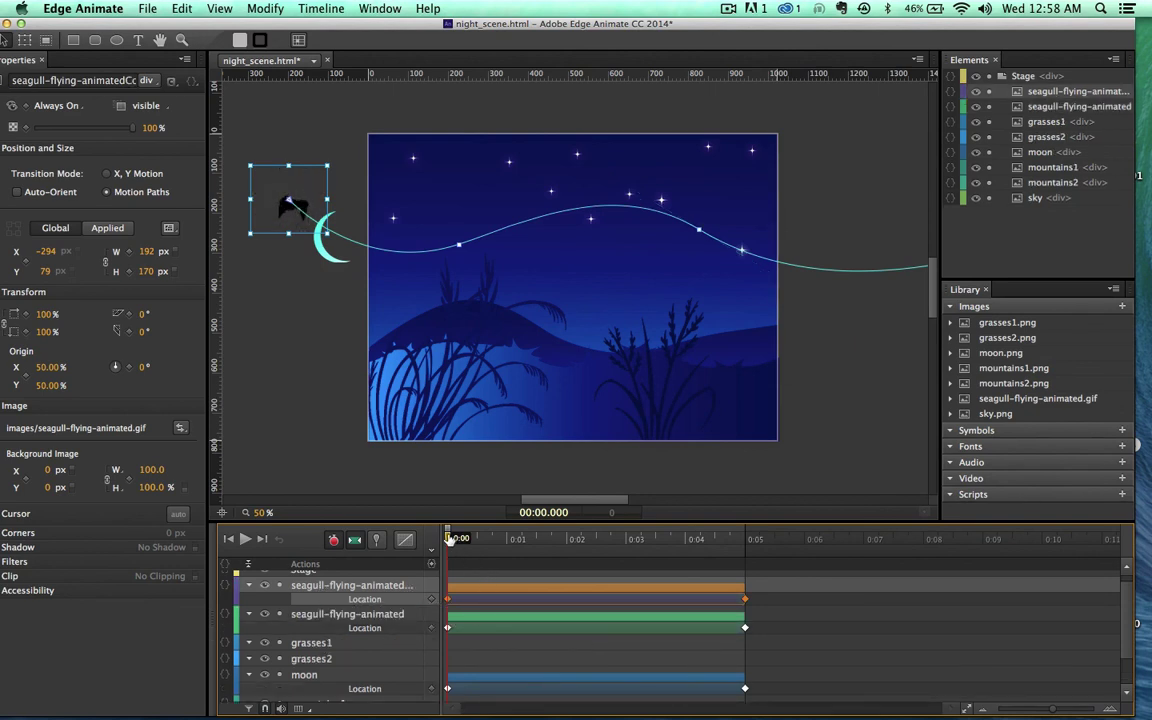
left_click(243, 540)
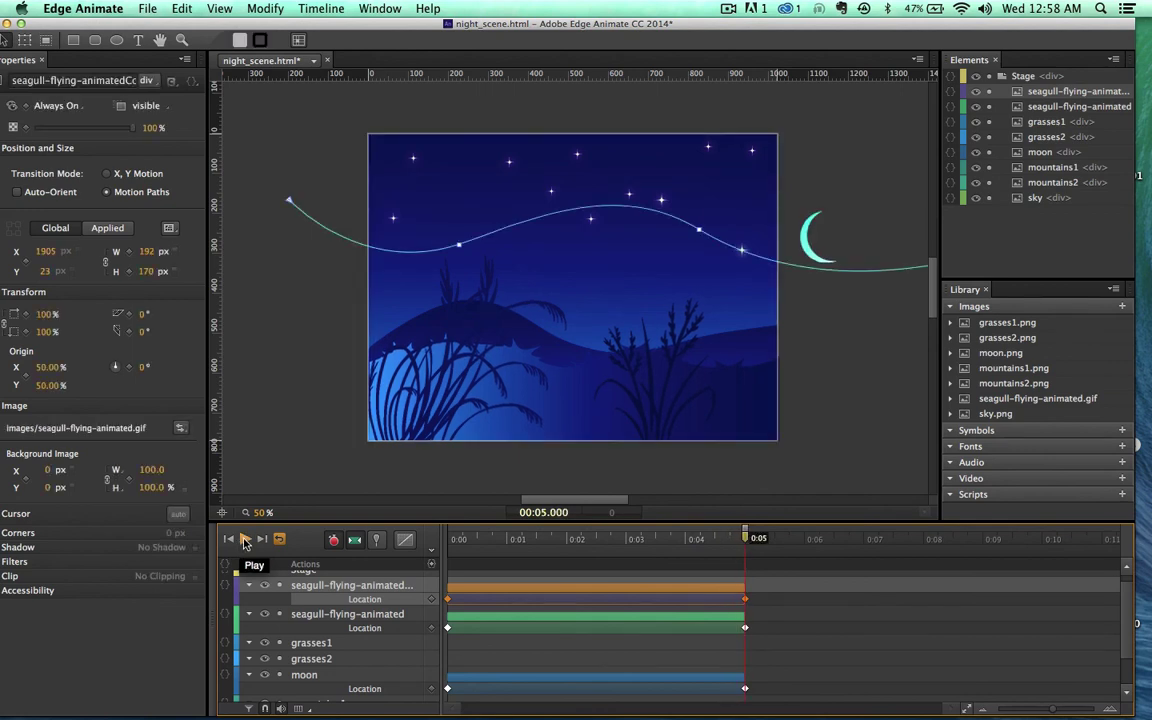
left_click(243, 540)
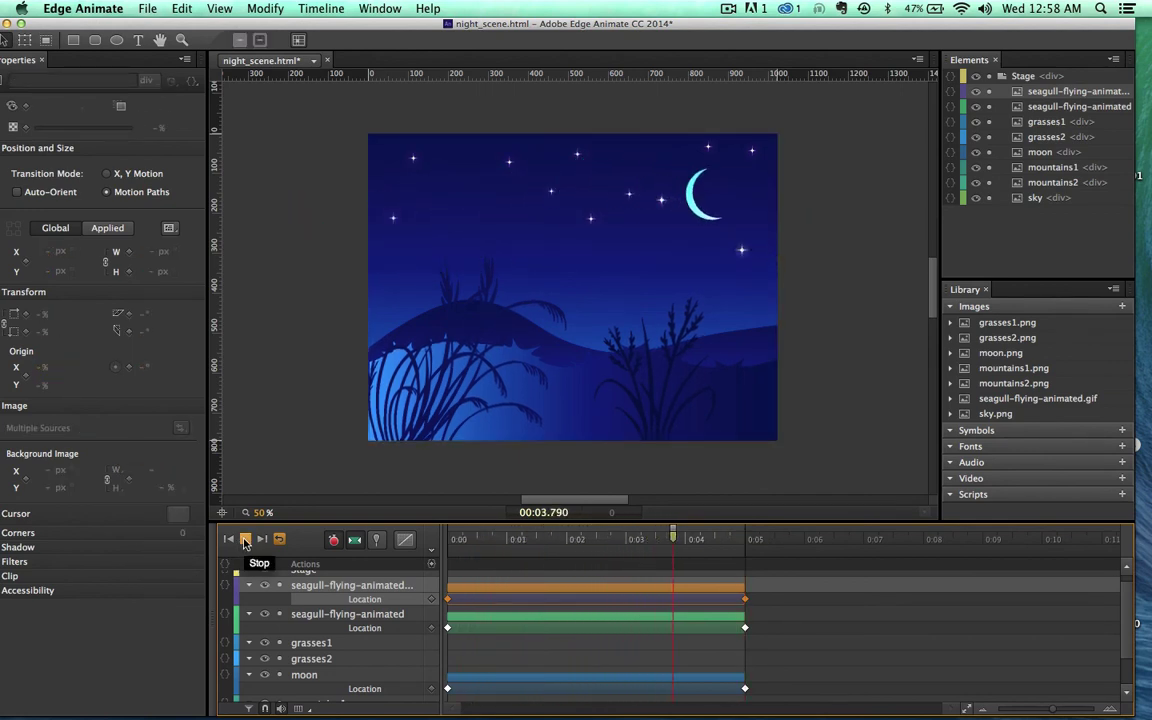
Rewind the playhead to 0:00 and move the copied seagull's starting point lower
left_click(245, 540)
left_click(469, 541)
left_click_drag(469, 541, 437, 541)
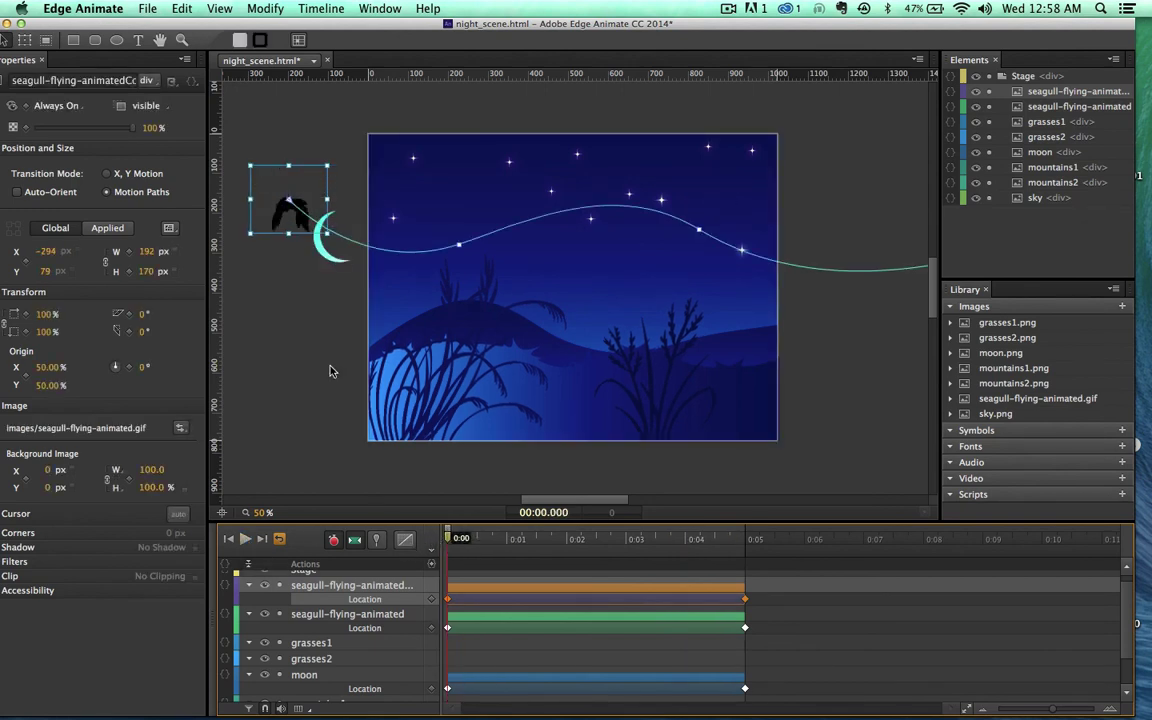
left_click_drag(283, 211, 177, 264)
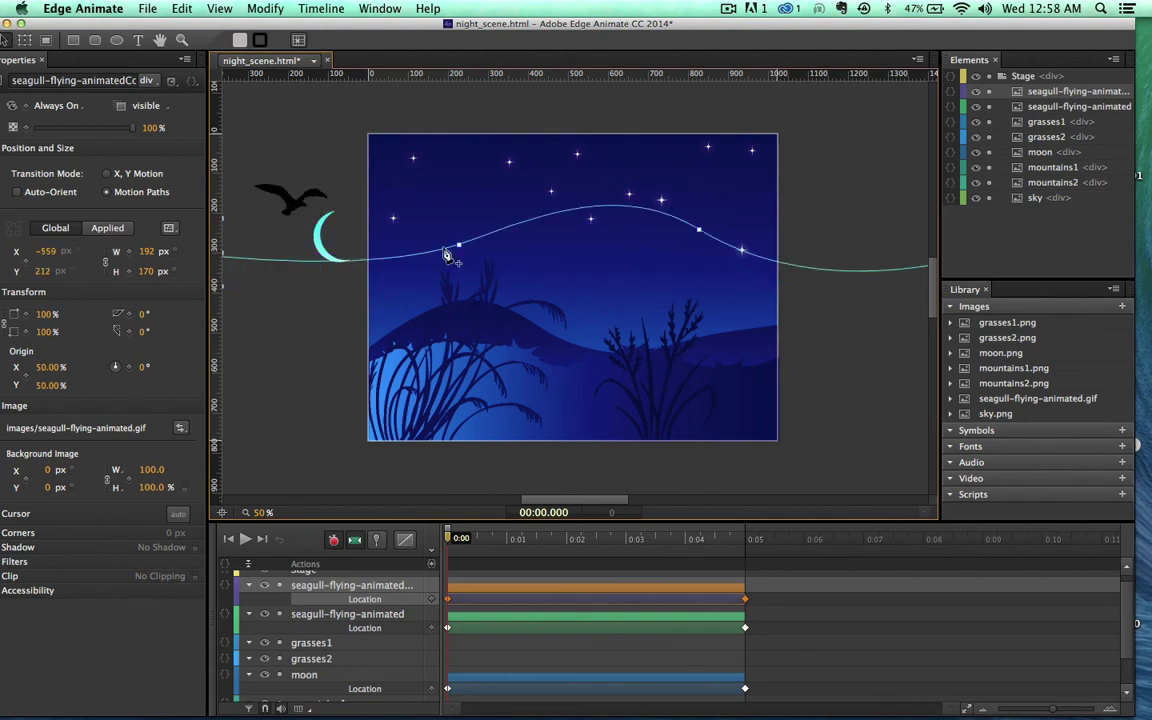
Reshape the copy's path with a dip, a peak and a steep climb to the top right, then preview in Chrome
left_click_drag(460, 249, 380, 201)
left_click_drag(700, 232, 690, 170)
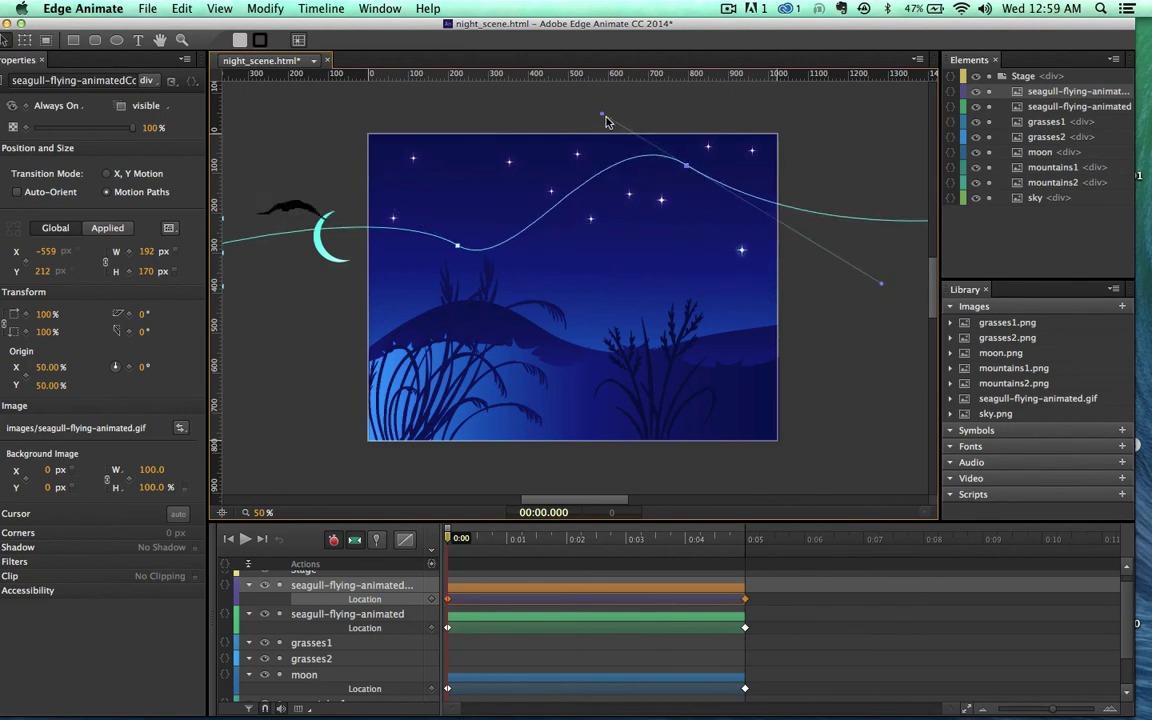
left_click_drag(602, 135, 622, 270)
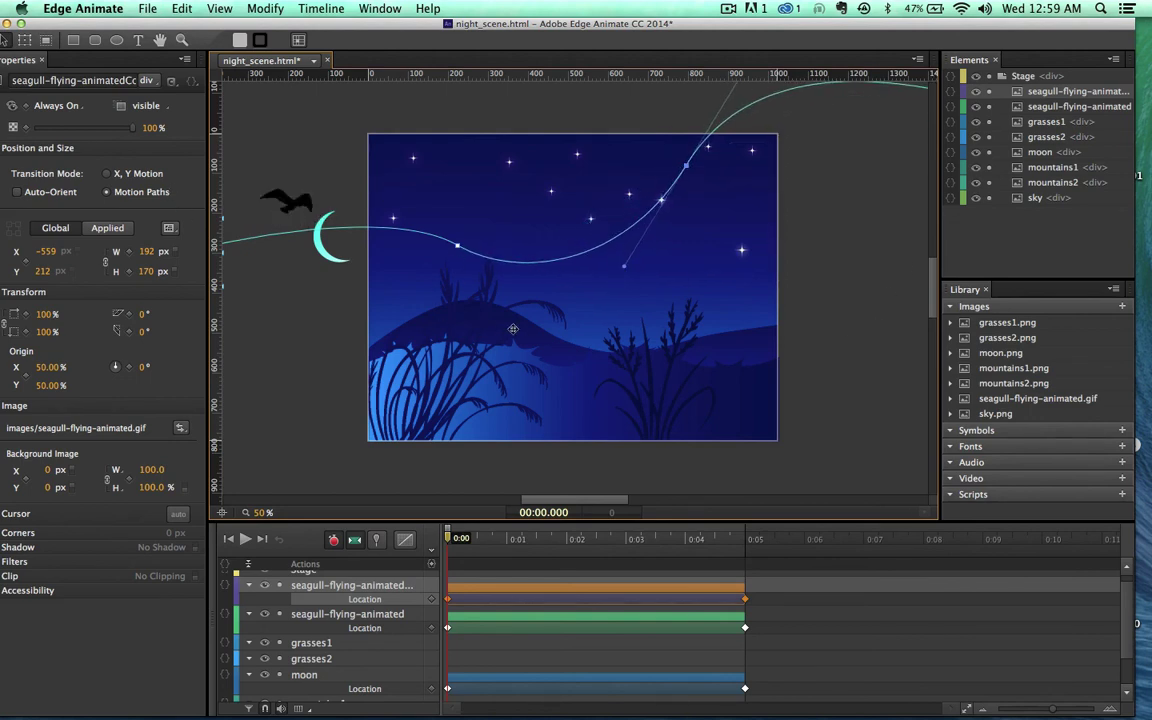
key("super+Return")
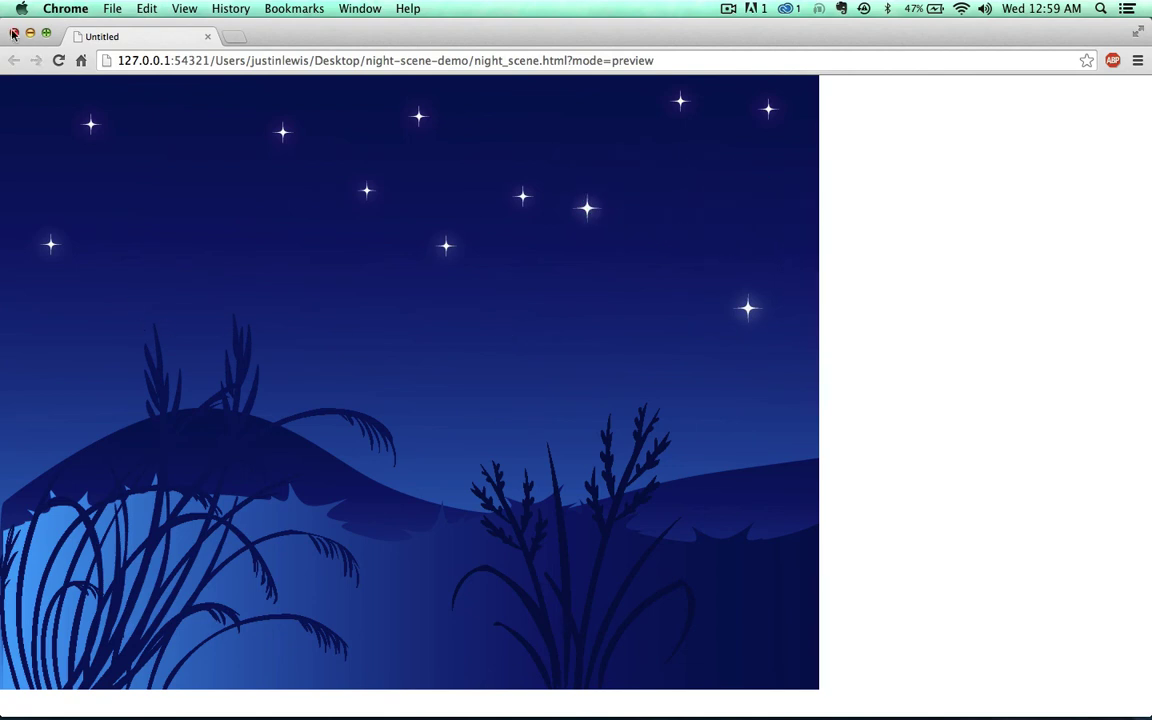
mouse_move(328, 38)
left_mouse_down()
mouse_move(344, 44)
mouse_move(334, 38)
left_mouse_up()
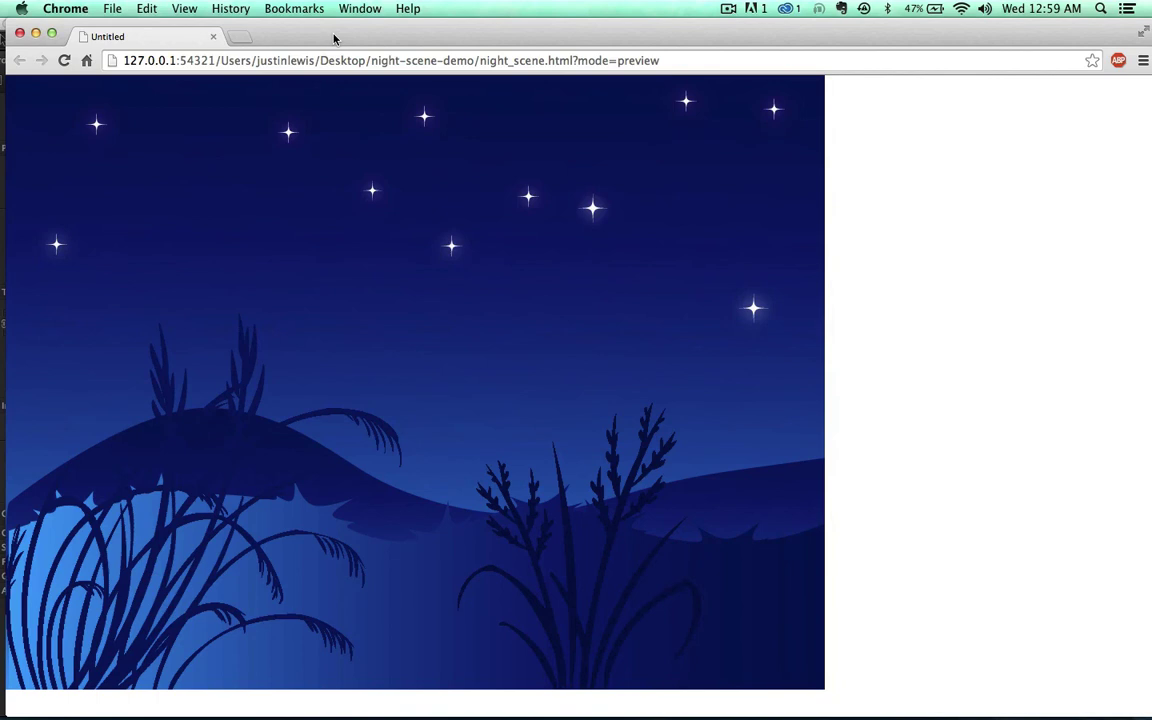
left_click_drag(334, 38, 280, 44)
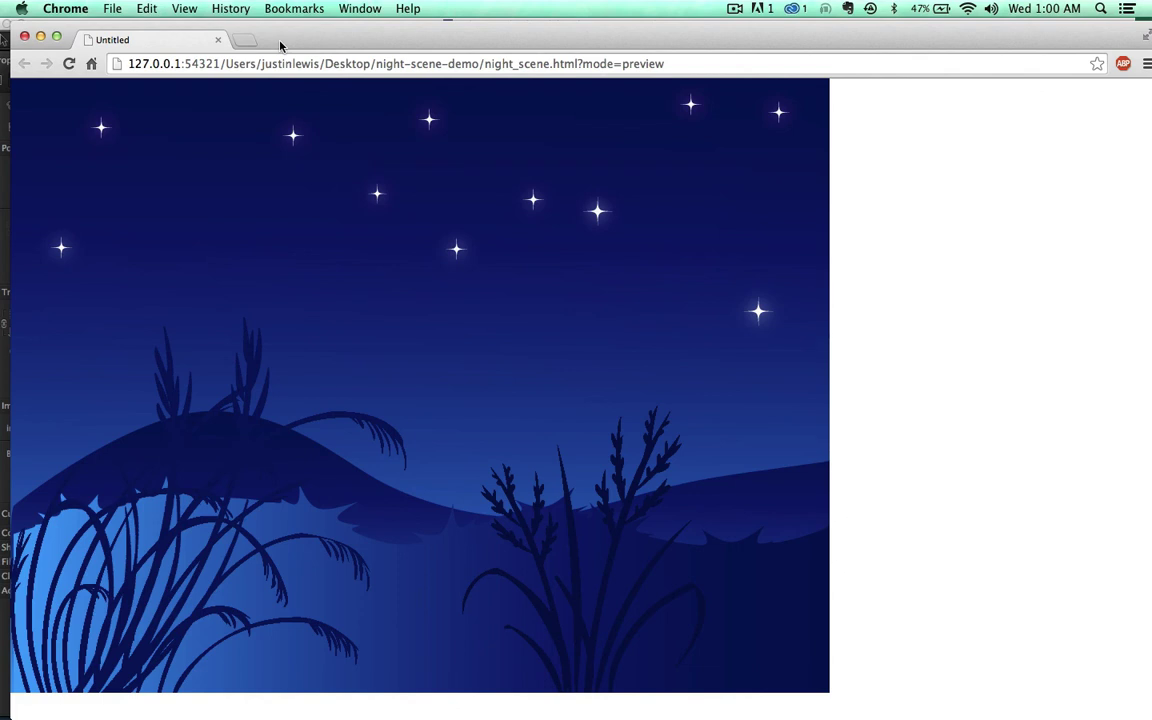
left_click_drag(281, 45, 278, 42)
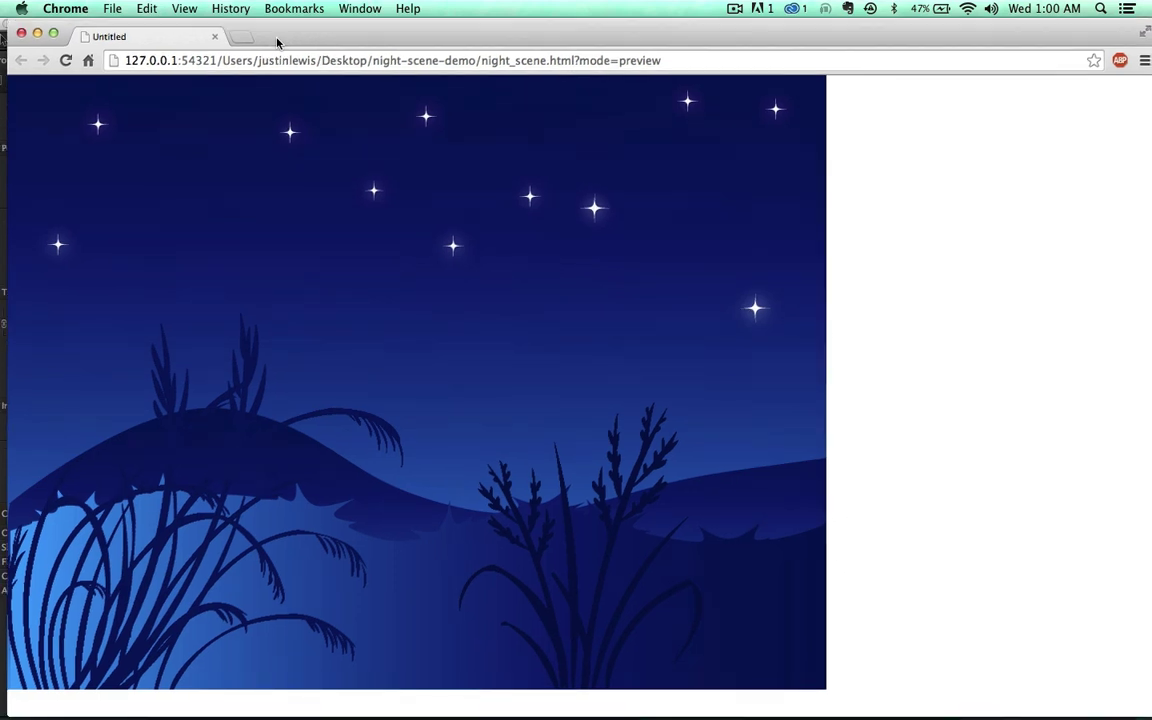